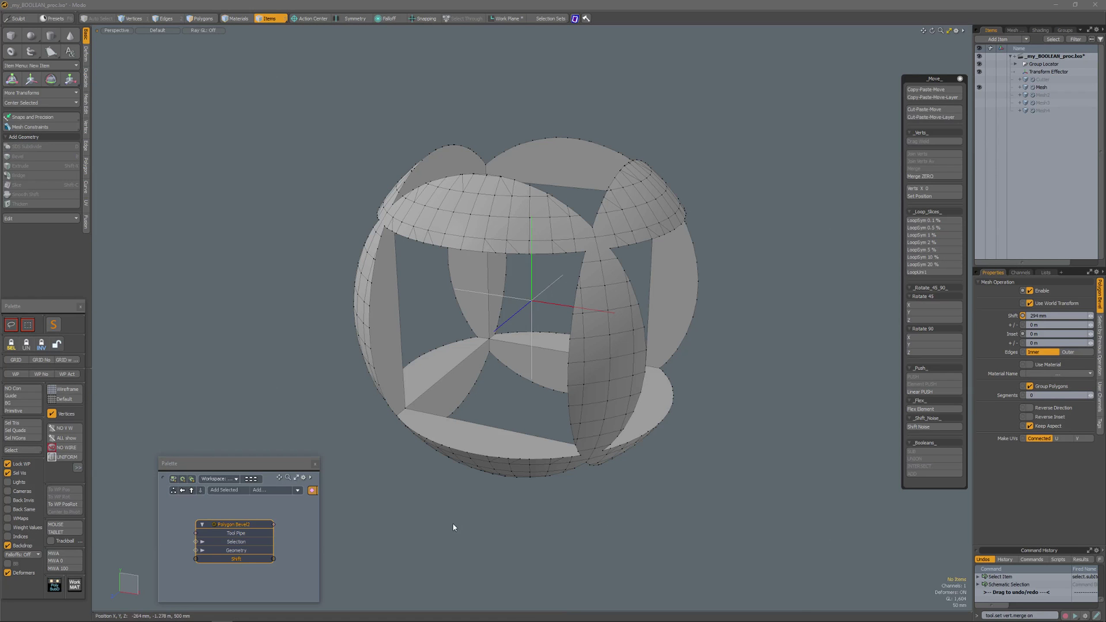
Interactively adjust the Shift channel of the second Polygon Bevel to about 66 mm.
double_click(236, 560)
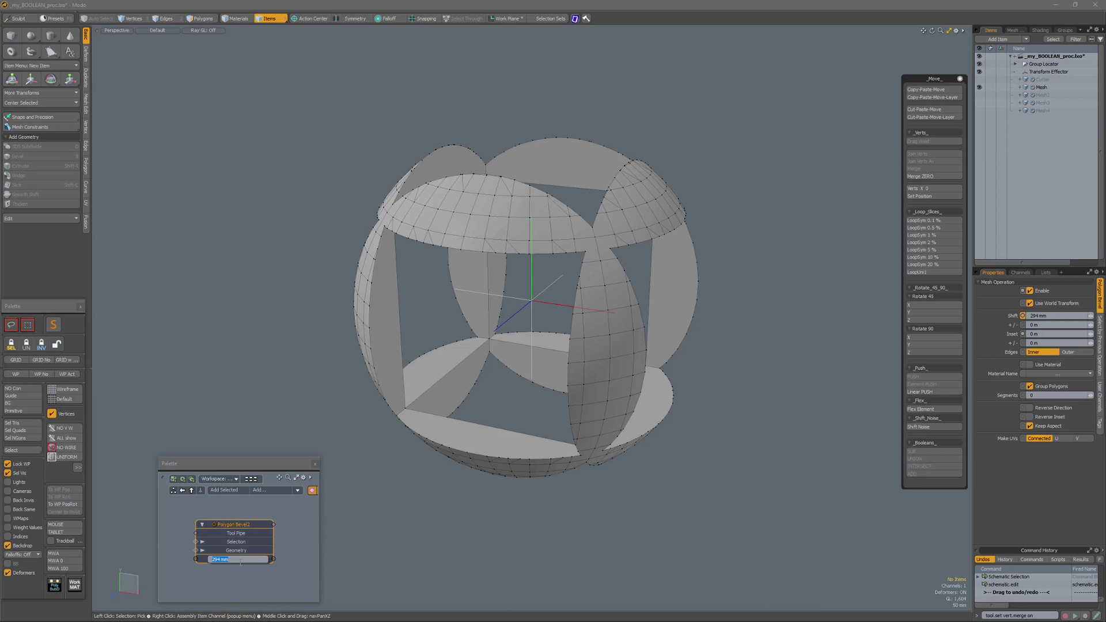
key(Return)
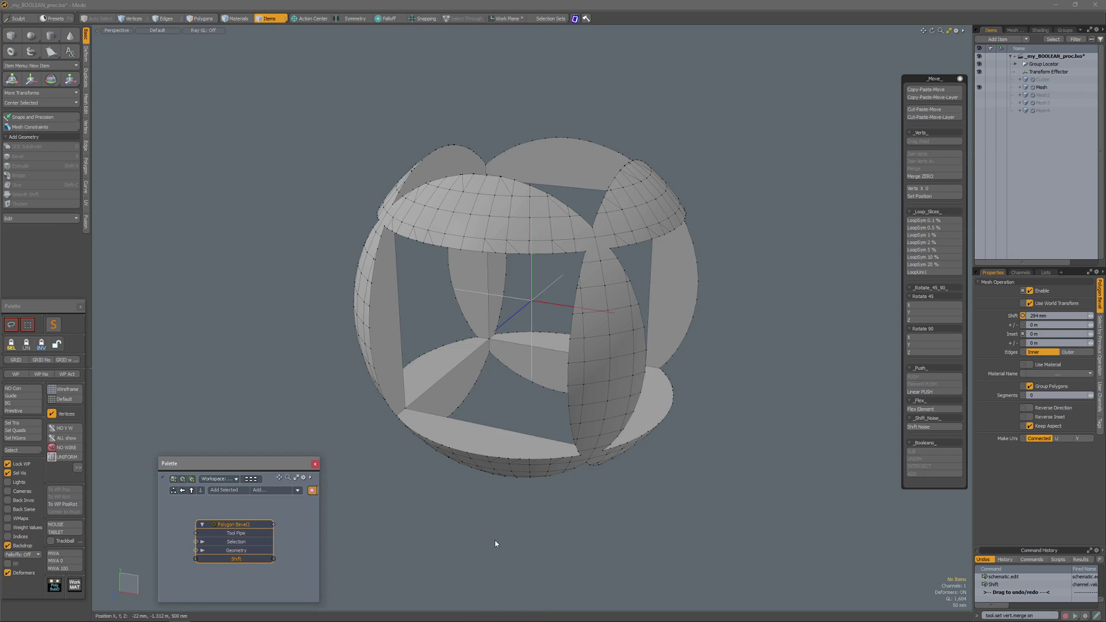
key(c)
drag(508, 547, 628, 544)
key(q)
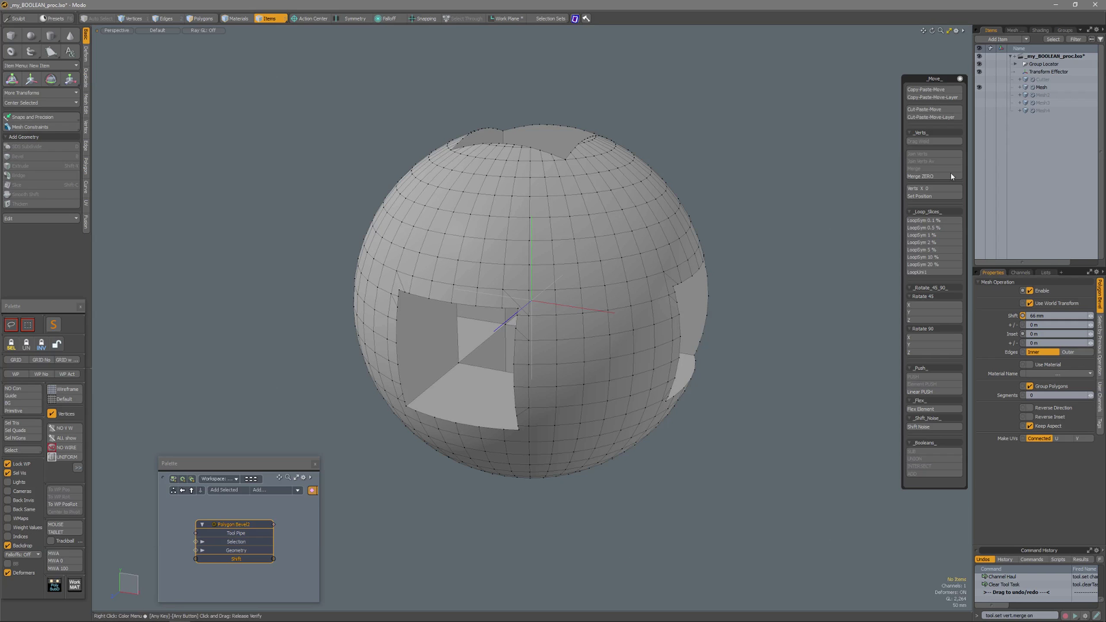
Inspect the Mesh item's operator stack by toggling the Boolean off and on, selecting the Sphere, and expanding the Boolean's inputs.
click(1041, 88)
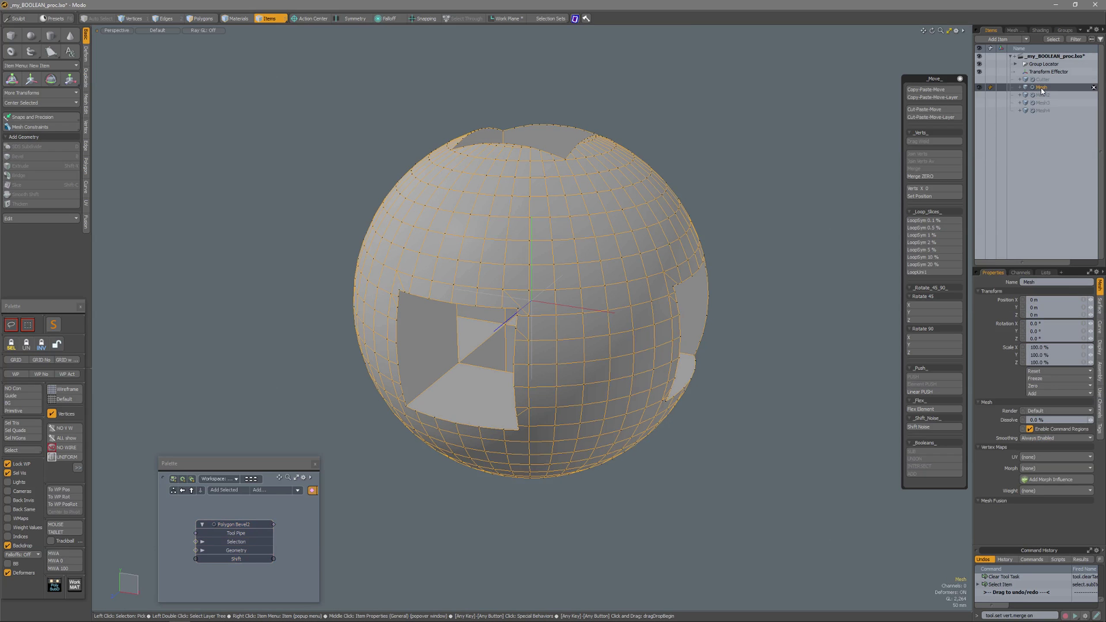
click(1013, 31)
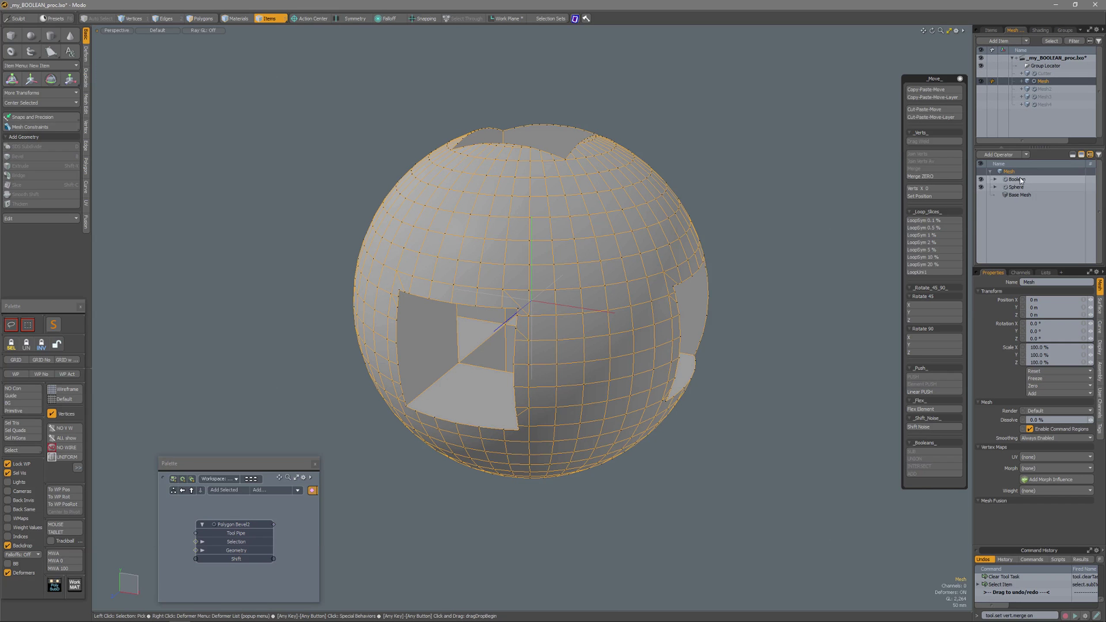
click(981, 180)
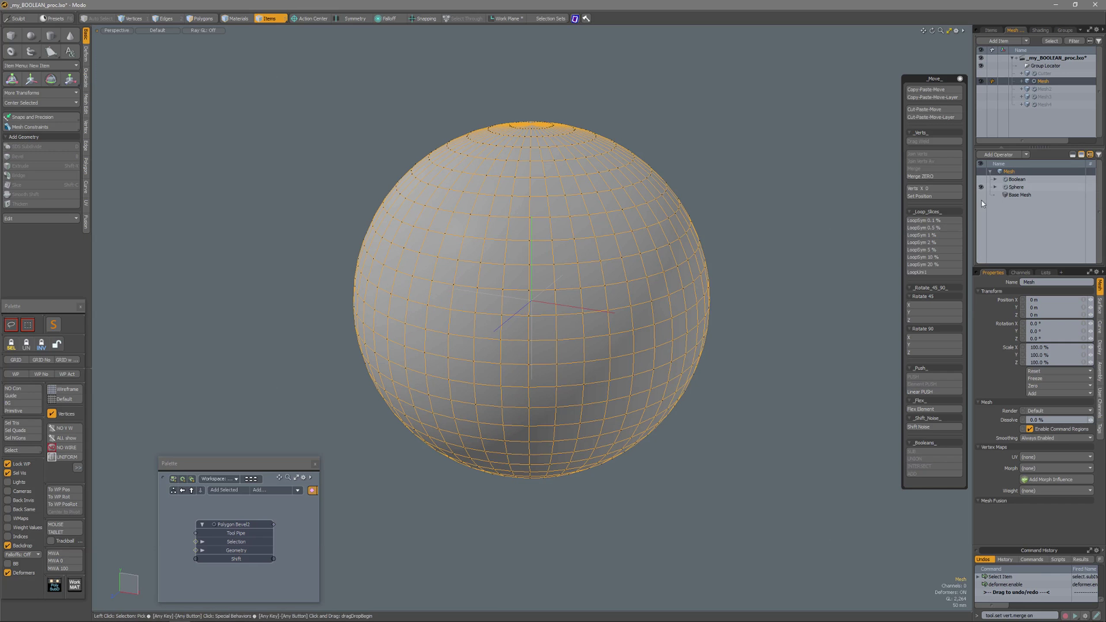
click(1014, 187)
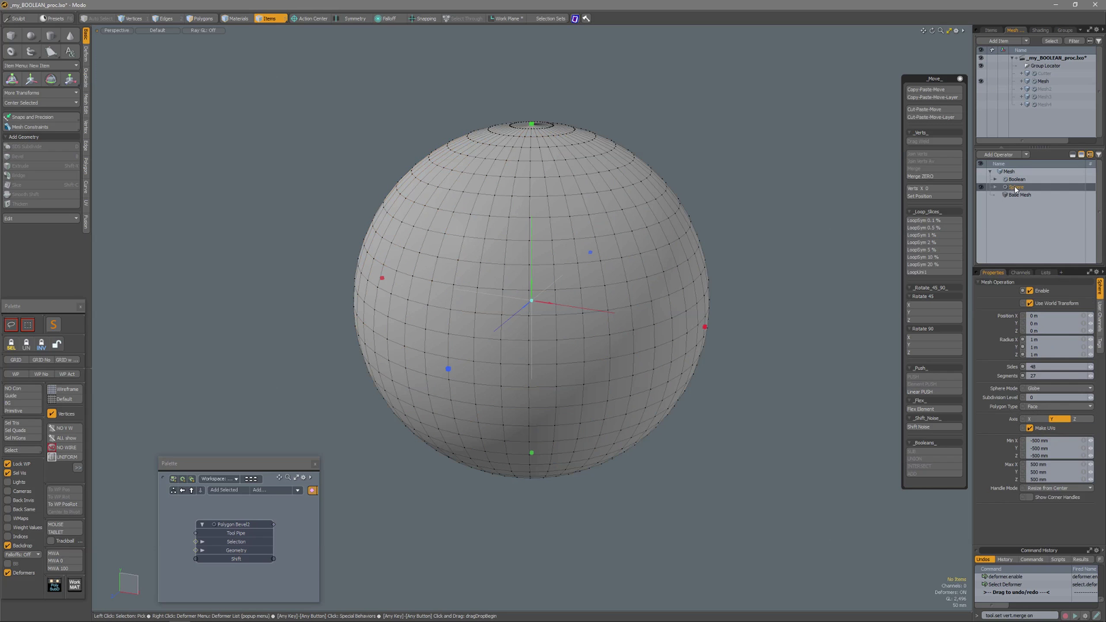
click(981, 180)
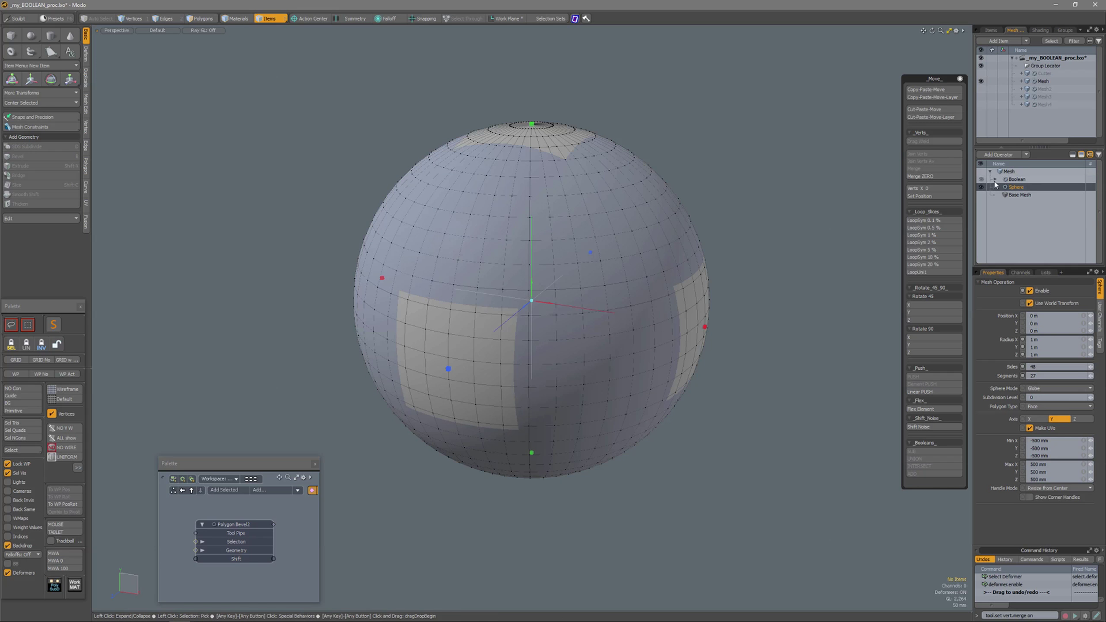
click(995, 180)
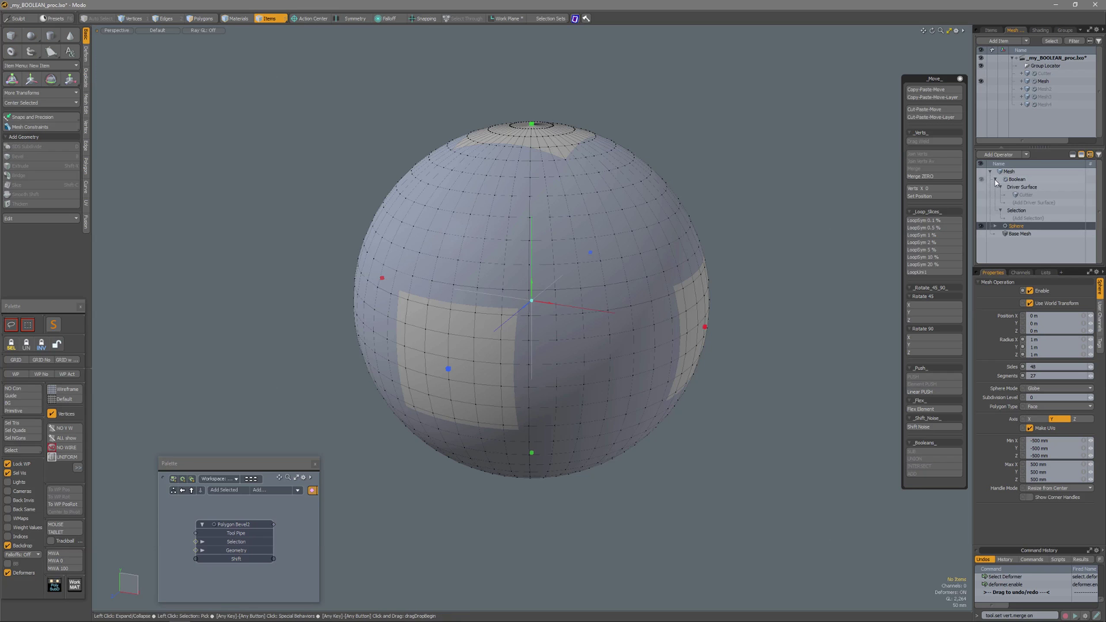
mouse_move(1017, 195)
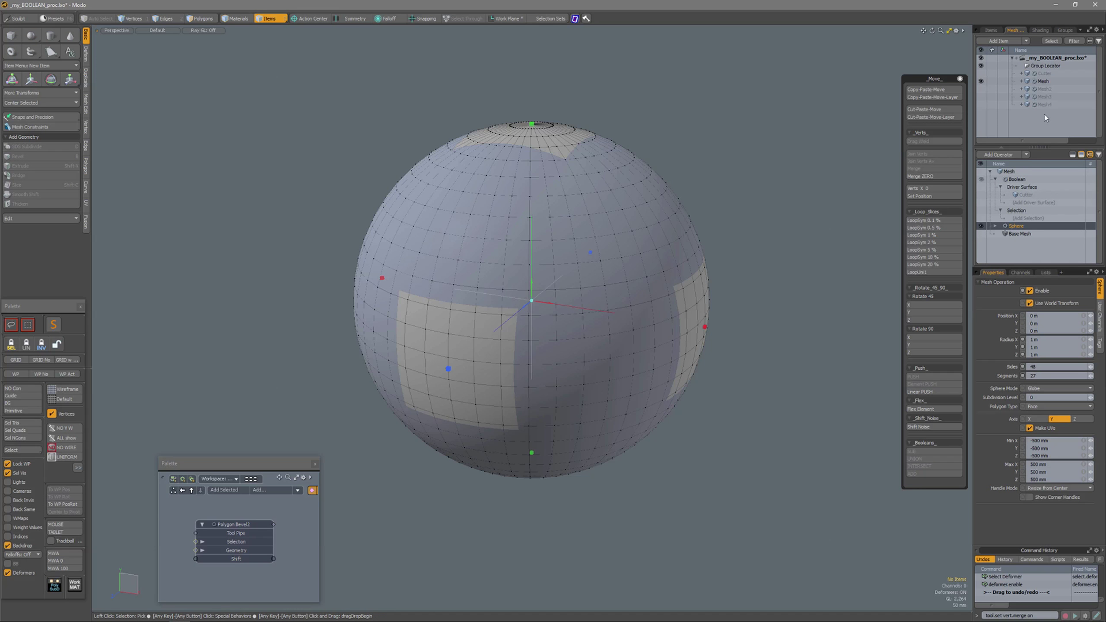
Make the Cutter mesh visible and select it, framing the whole cross-shaped object.
click(982, 74)
key(a)
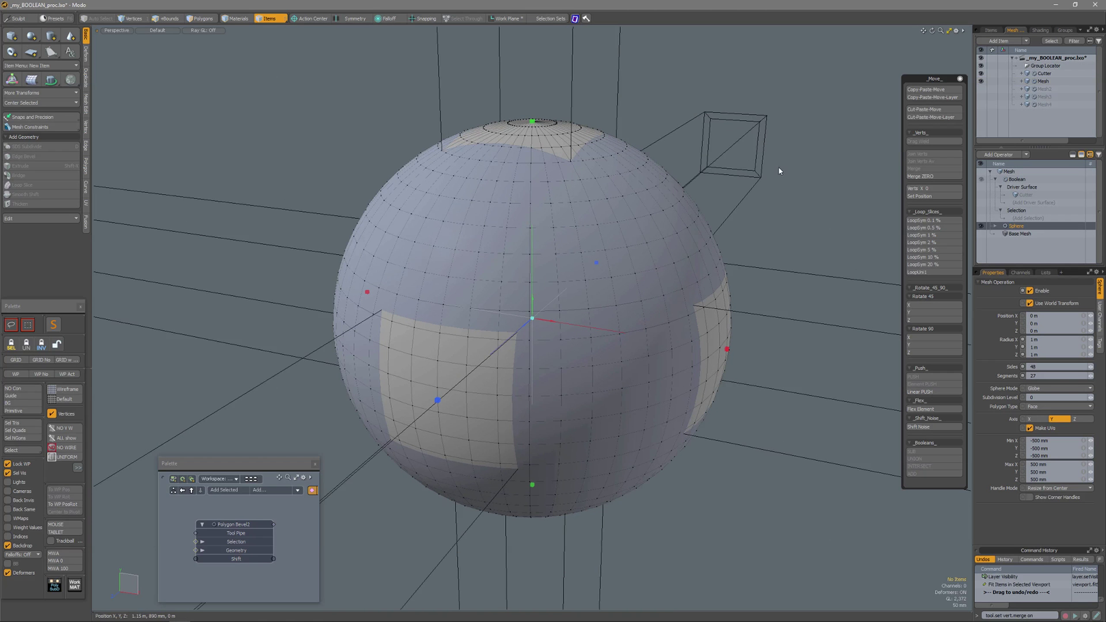
click(1054, 73)
key(a)
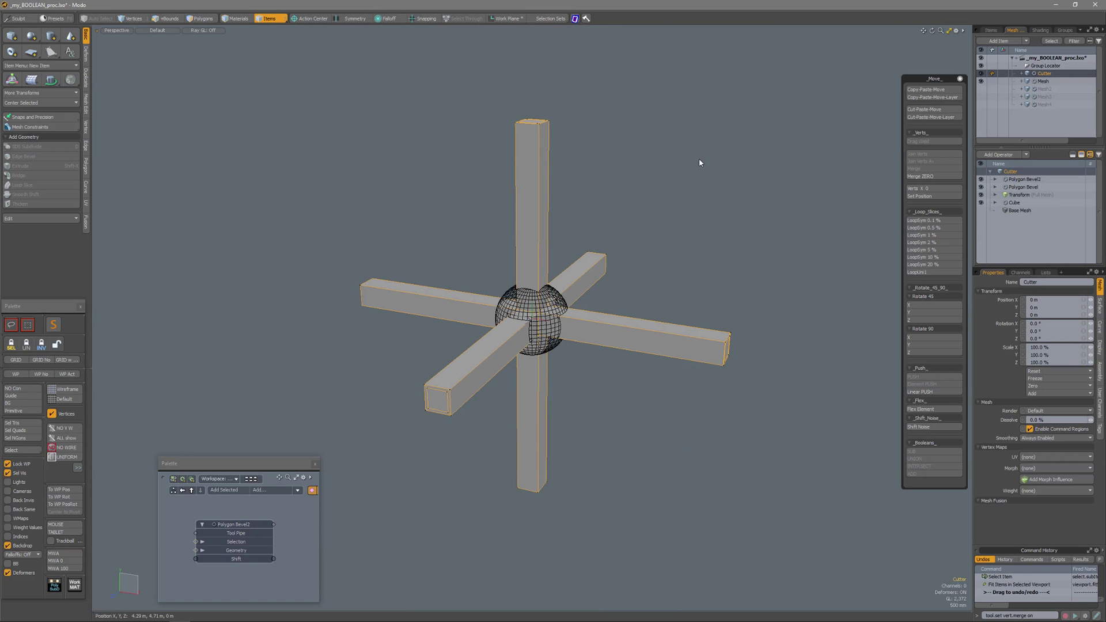
alt+drag(663, 195, 670, 246)
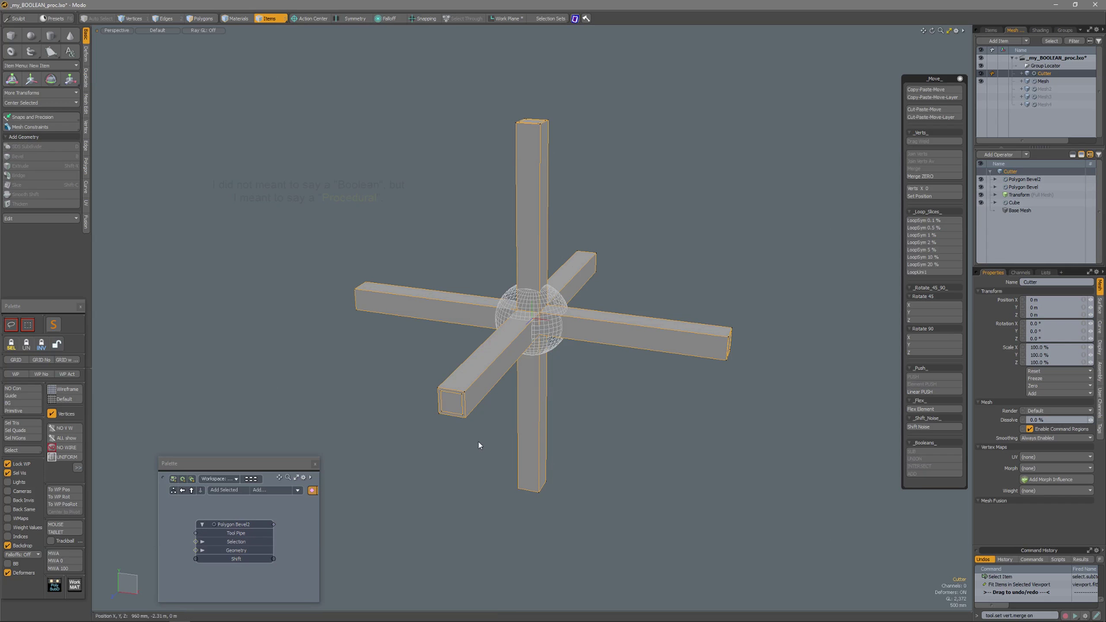
Interactively set the Shift of the Cutter's Polygon Bevel2 to 10 mm.
click(230, 559)
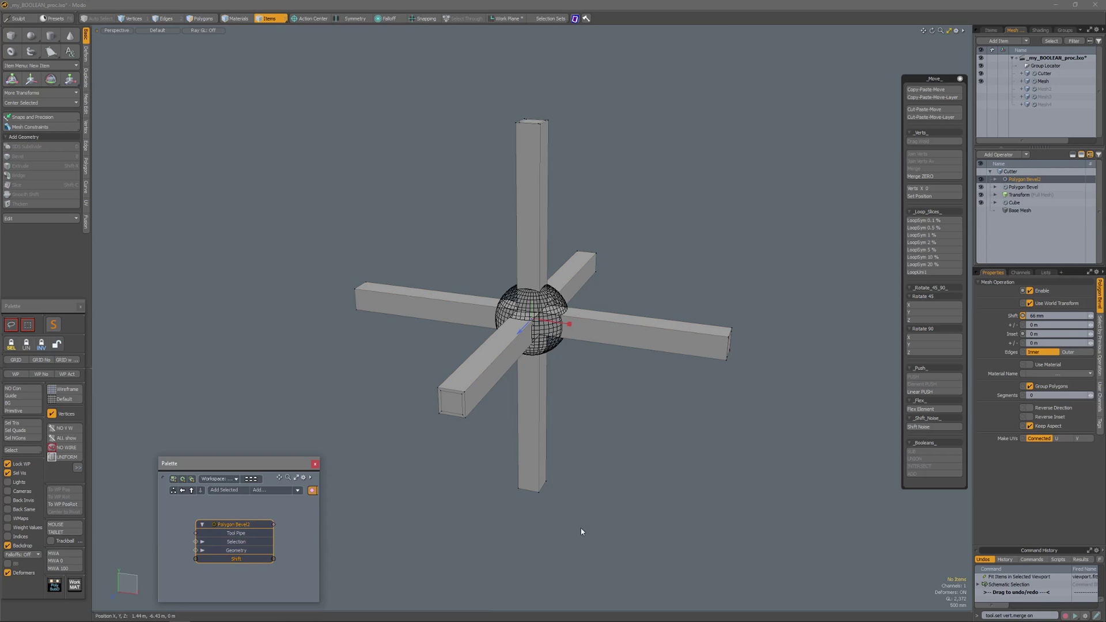
mouse_move(541, 542)
mouse_down()
mouse_move(611, 542)
mouse_move(472, 542)
mouse_move(581, 542)
mouse_move(524, 541)
mouse_up()
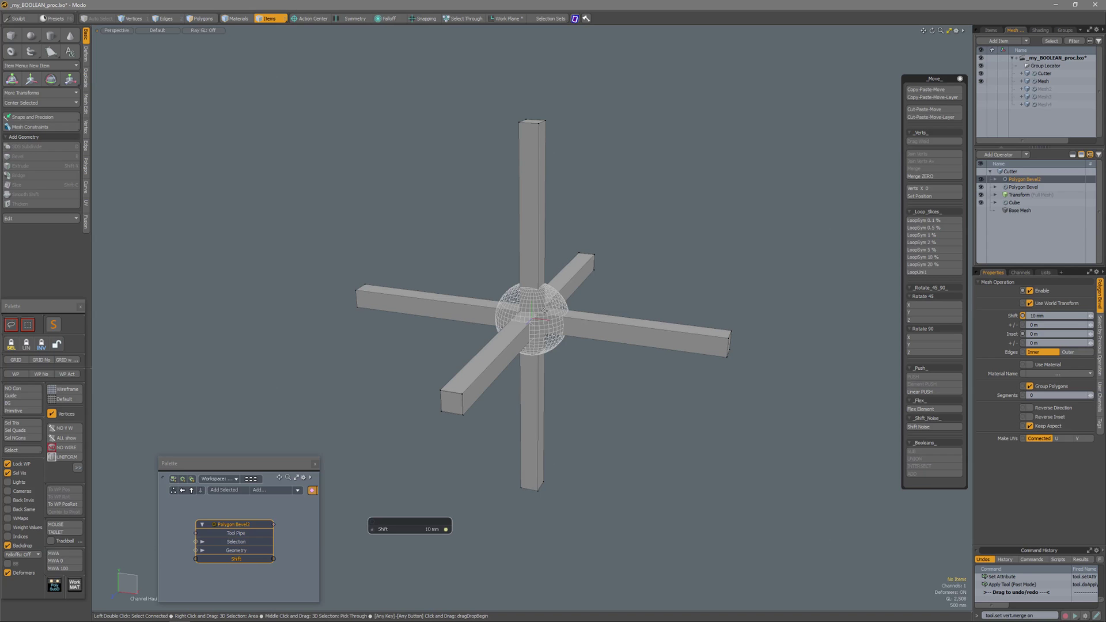
key(q)
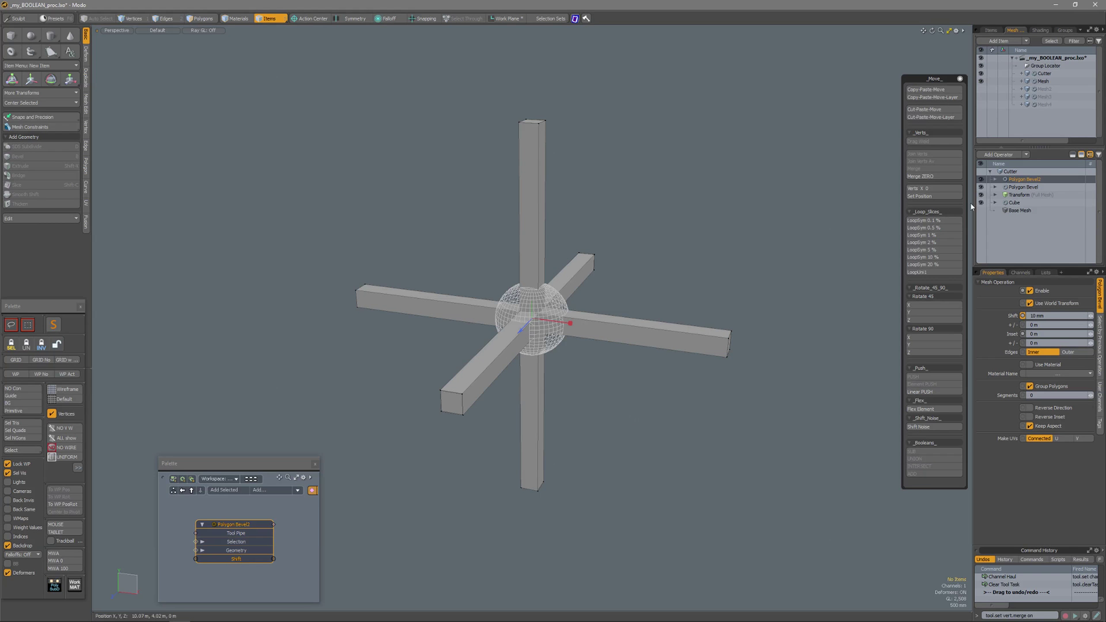
Reduce the Cutter to its Cube operator by disabling both Polygon Bevels and the Transform, and hide the Mesh item.
drag(981, 180, 980, 199)
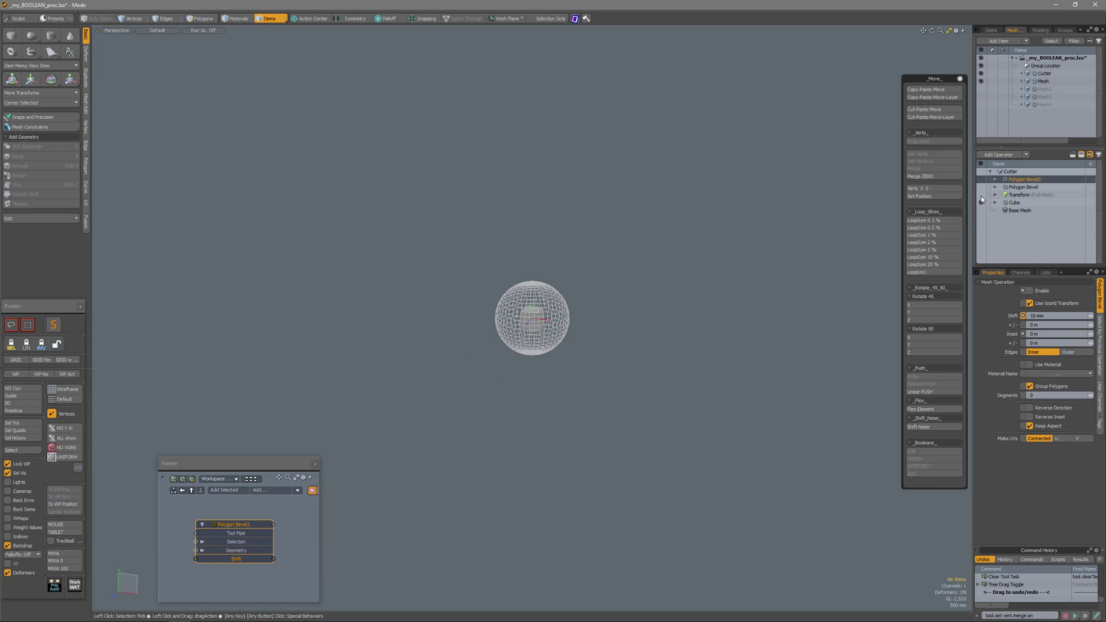
click(1042, 74)
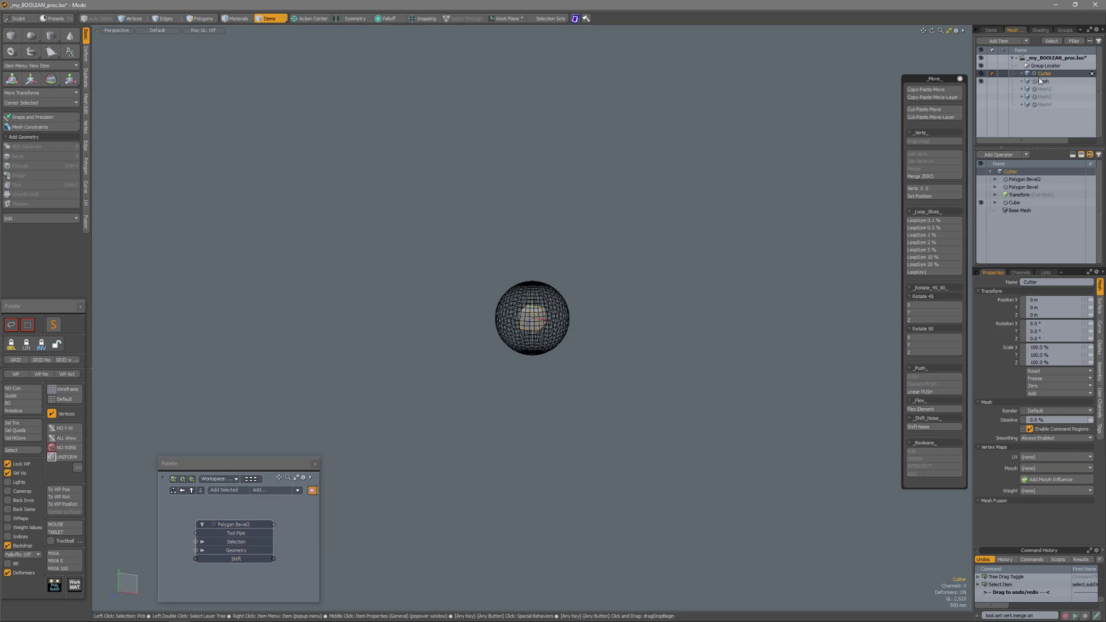
click(1014, 203)
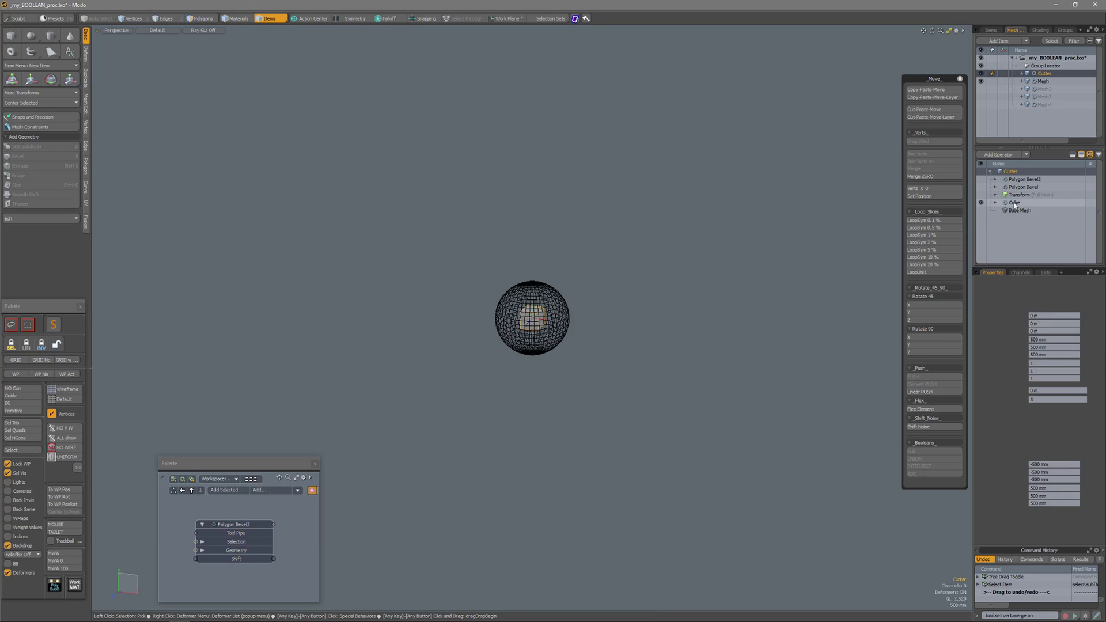
click(980, 82)
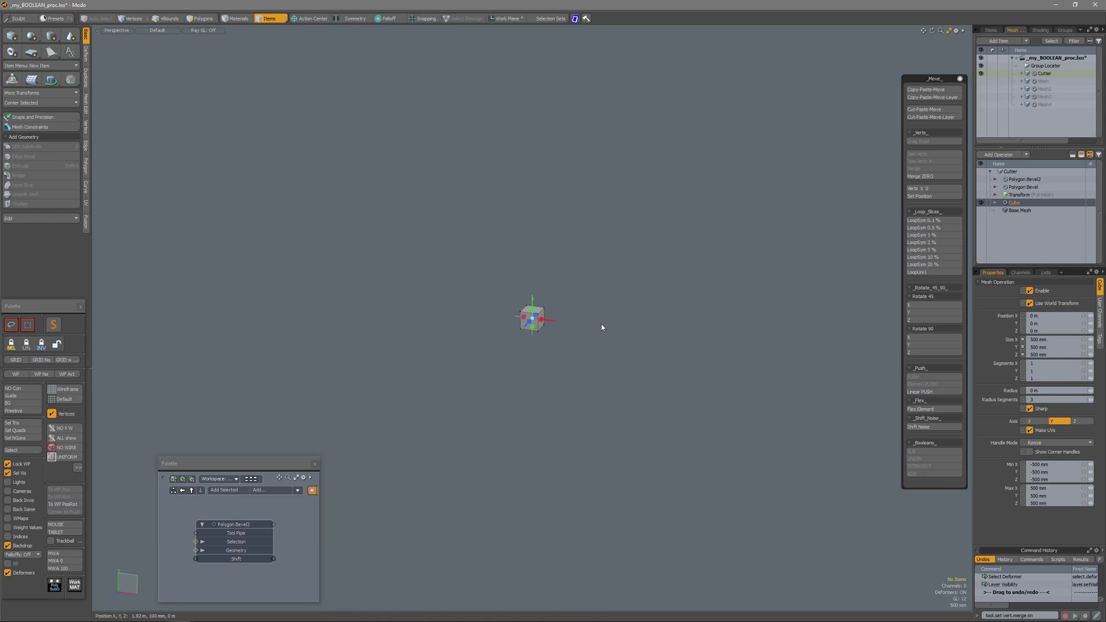
key(a)
ctrl+alt+drag(546, 310, 774, 314)
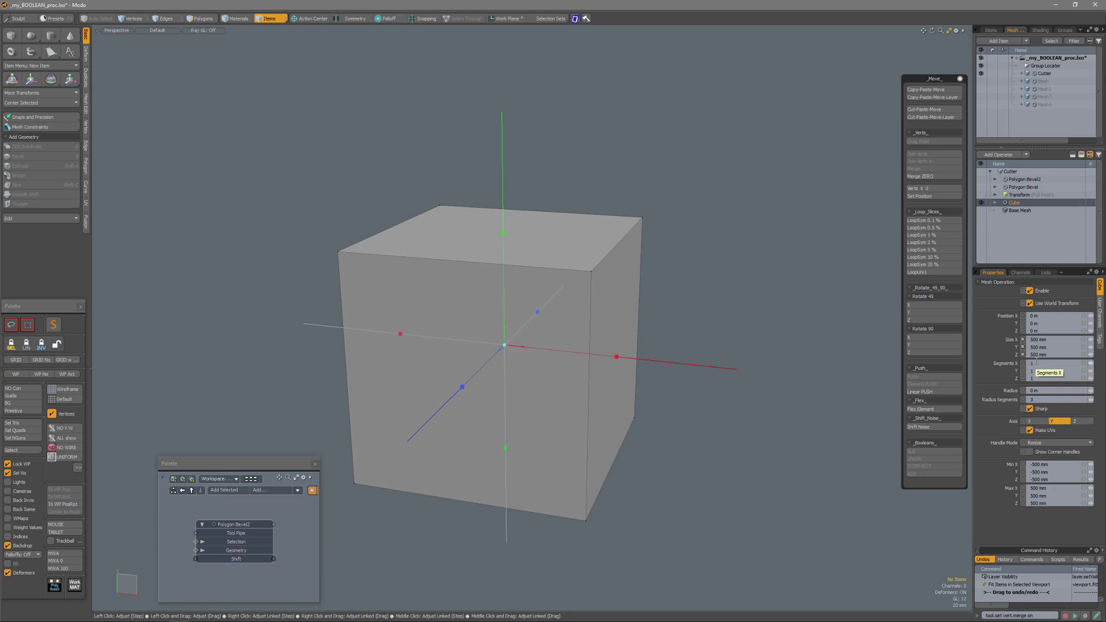
Enable the Cutter's Transform operator again and select the Transform Effector inside it.
click(981, 196)
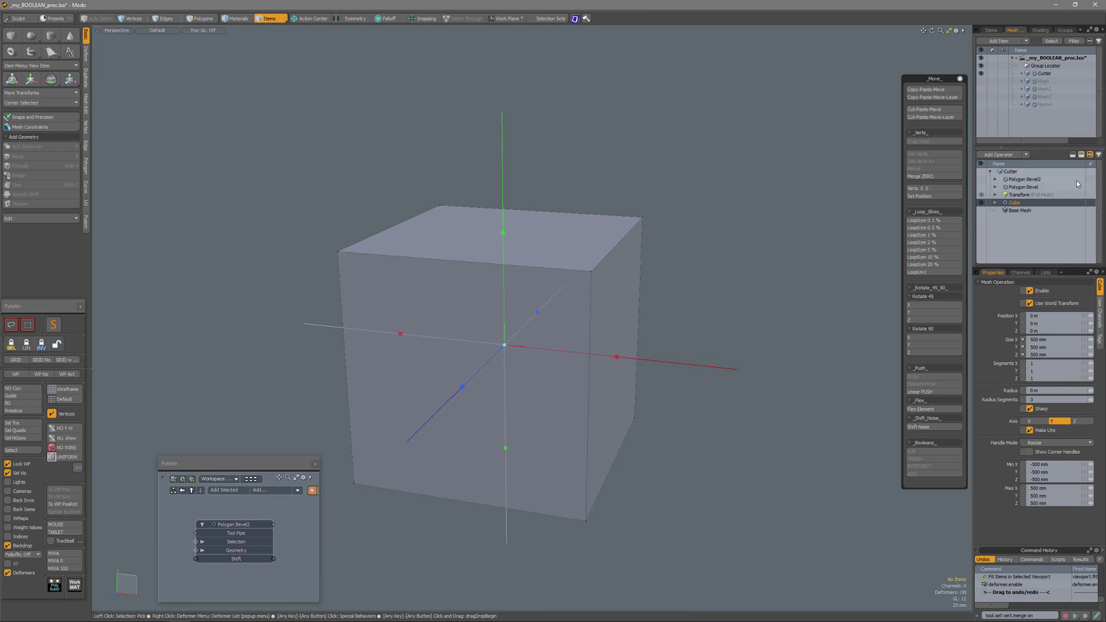
click(994, 196)
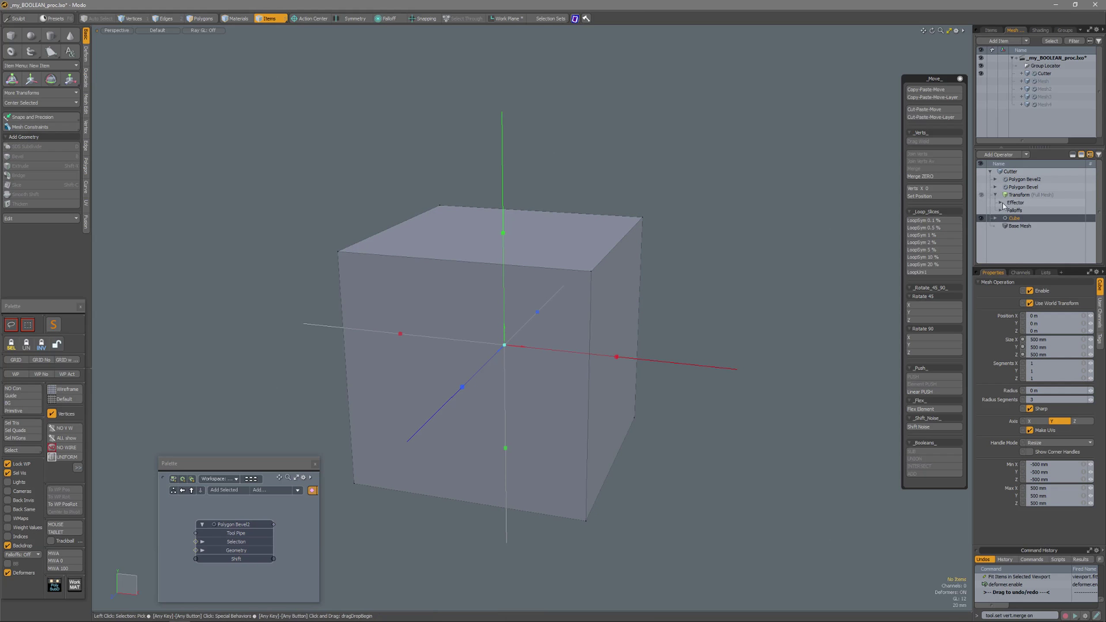
click(1001, 203)
click(1023, 211)
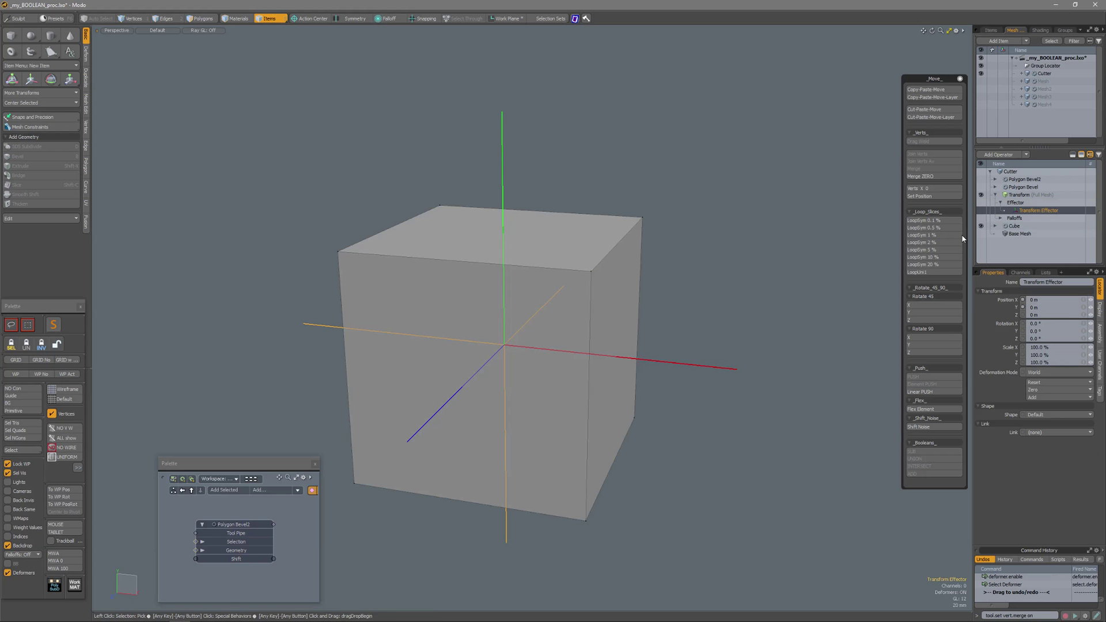
Try moving the Transform Effector along the X axis and undo the move.
key(w)
drag(527, 348, 576, 353)
key(ctrl+z)
key(space)
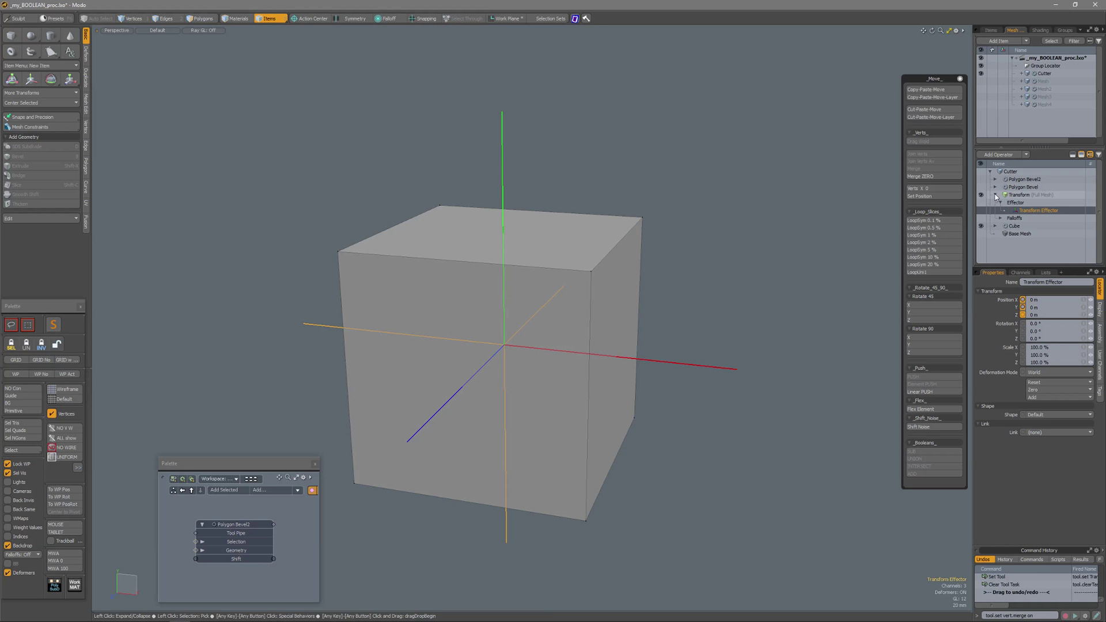
Enable the Cutter's first Polygon Bevel, check its tool pipe and selection inputs, and select the operator.
click(993, 194)
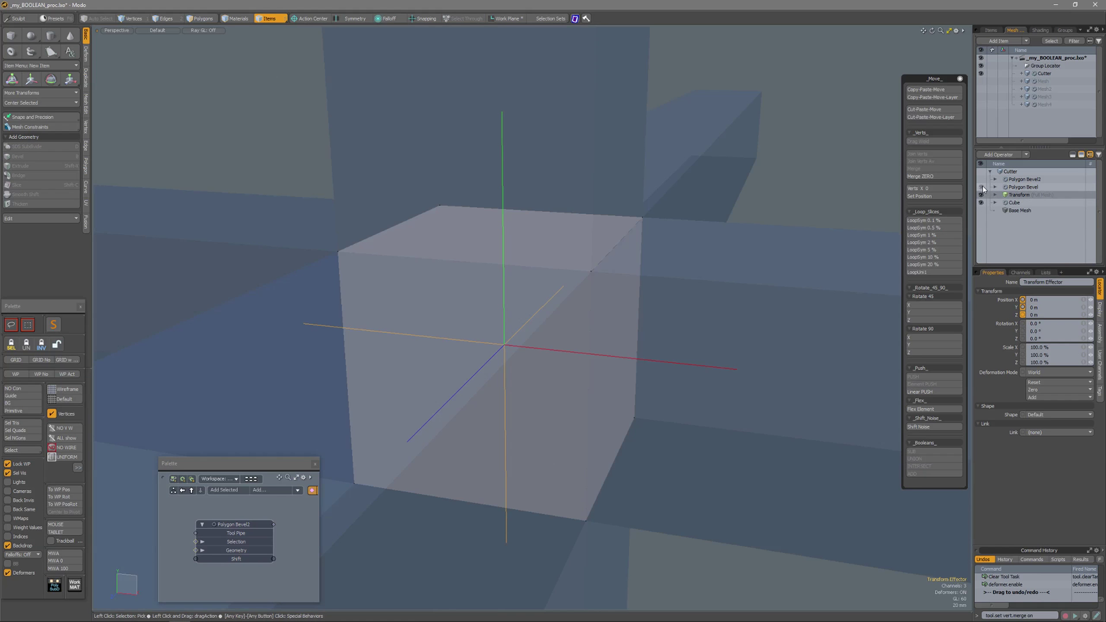
click(981, 187)
click(994, 187)
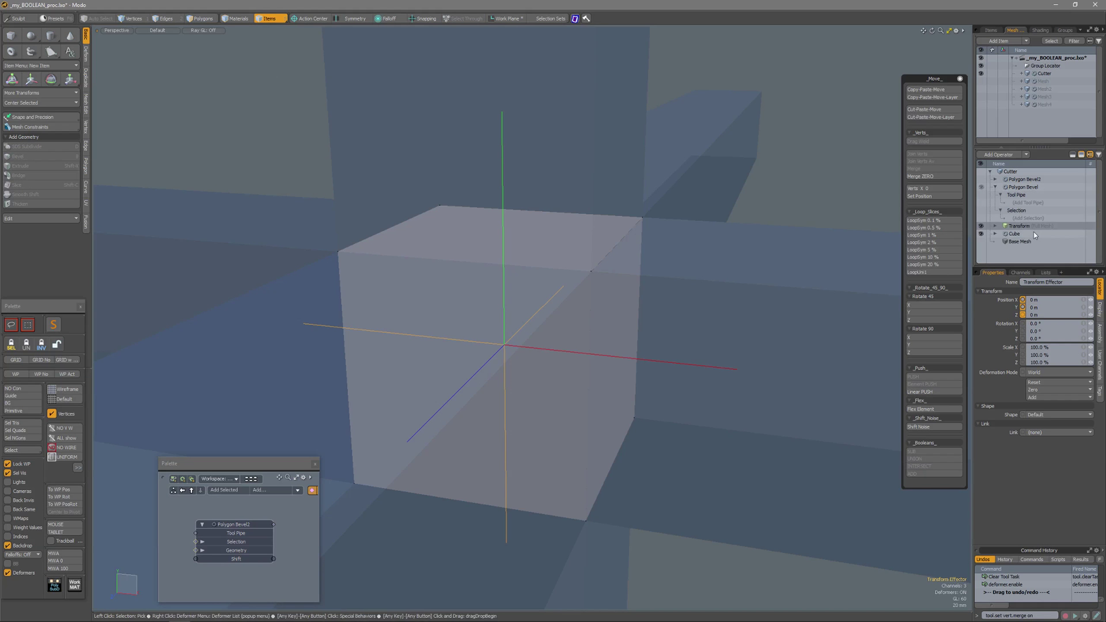
key(shift)
shift+click(995, 187)
click(1023, 187)
ctrl+alt+drag(755, 297, 507, 343)
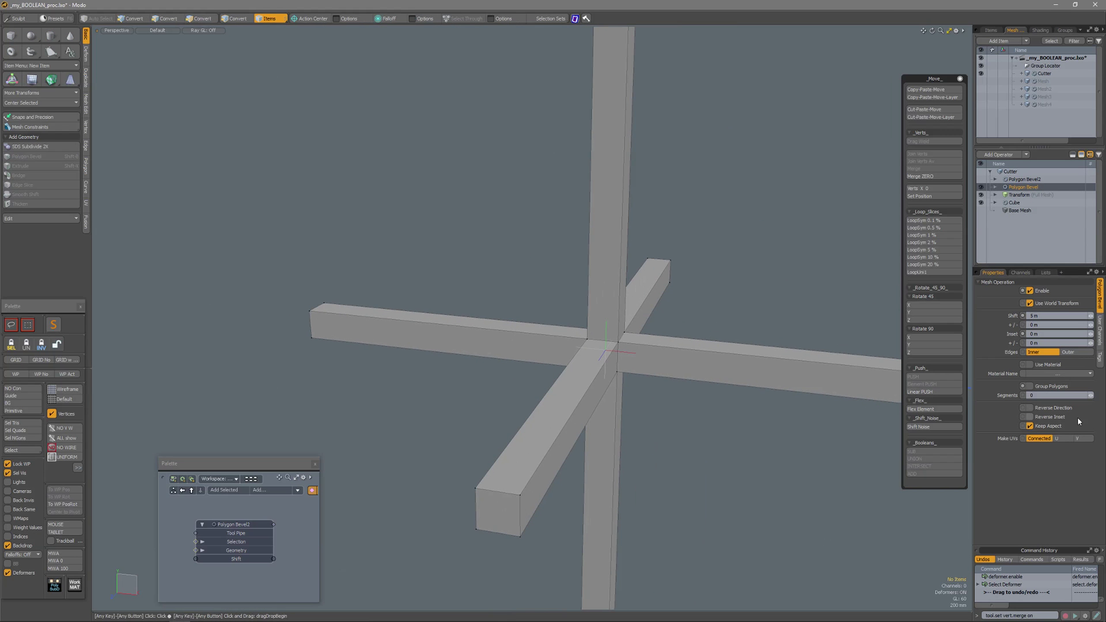
Compare the first Polygon Bevel with Group Polygons on and off, leaving the option off.
click(1029, 386)
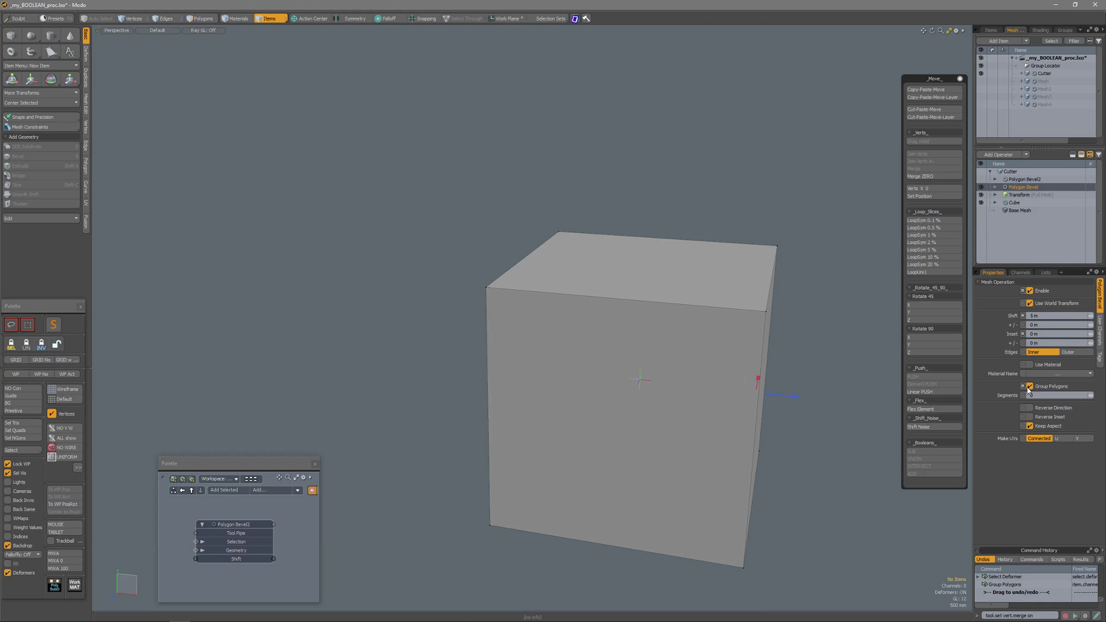
click(1030, 386)
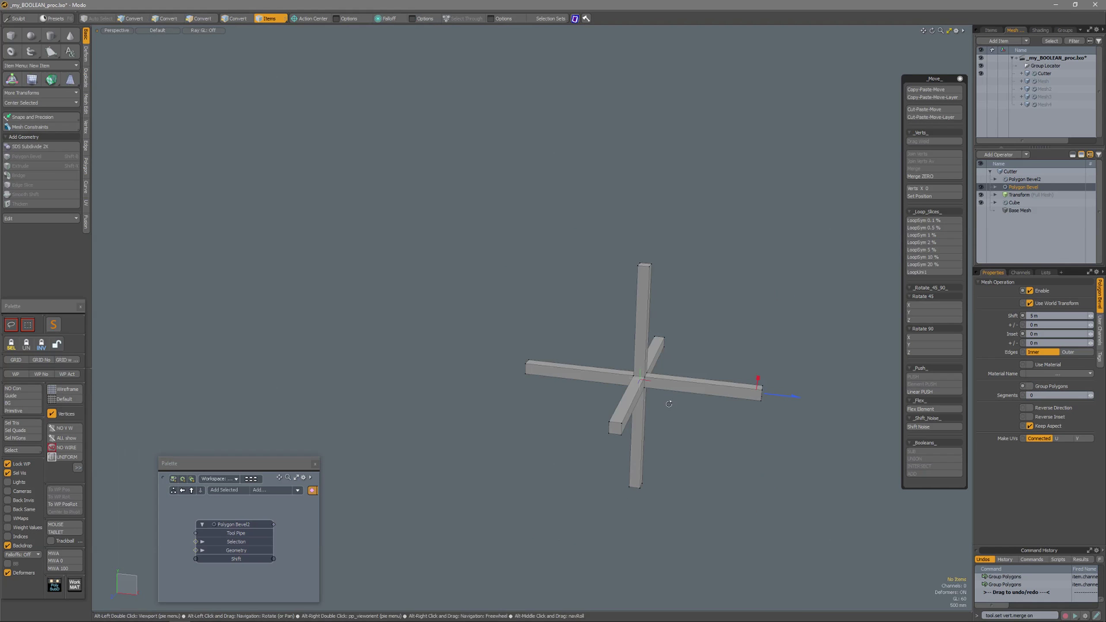
scroll(702, 406, up, 3)
alt+shift+drag(702, 408, 603, 392)
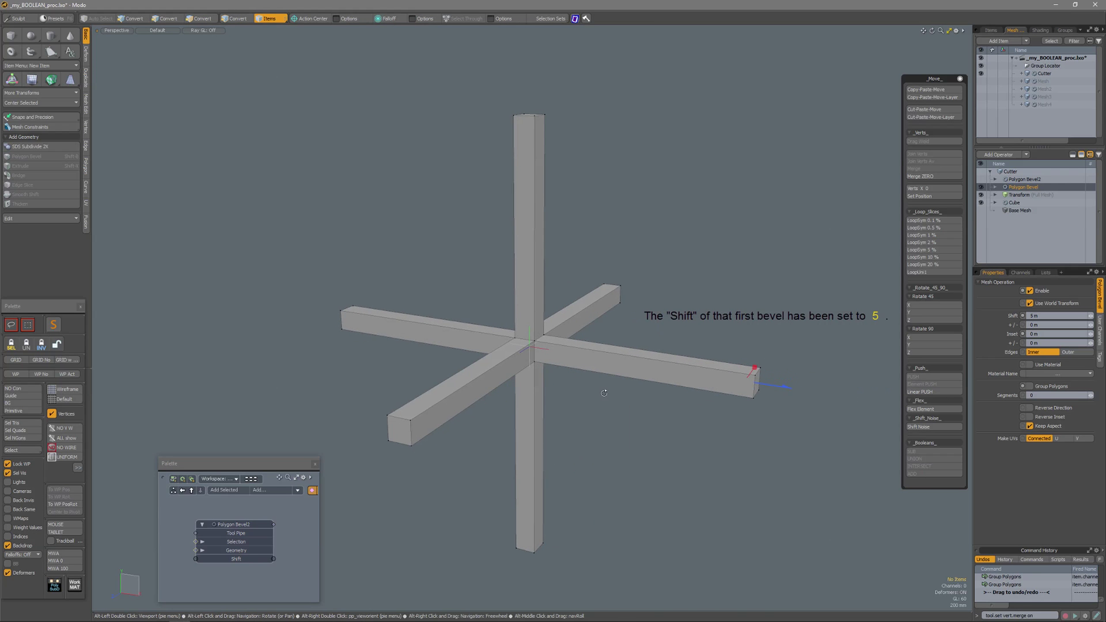
Enable Polygon Bevel2, inspect its Select by Previous Operation settings, and select the bevel again.
click(982, 182)
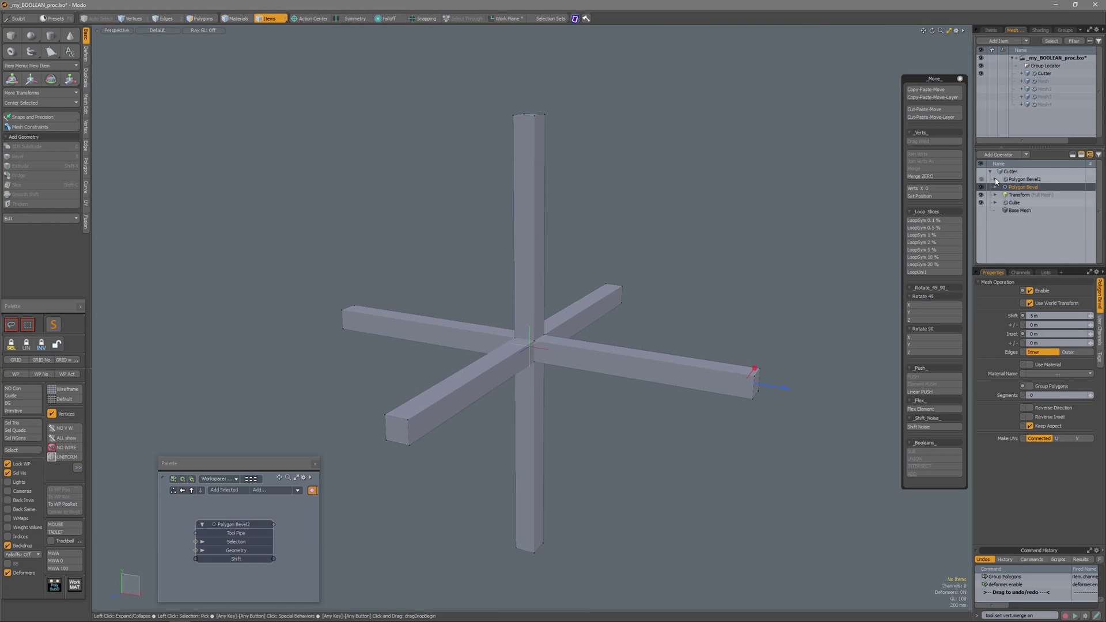
click(996, 180)
click(996, 180)
click(996, 180)
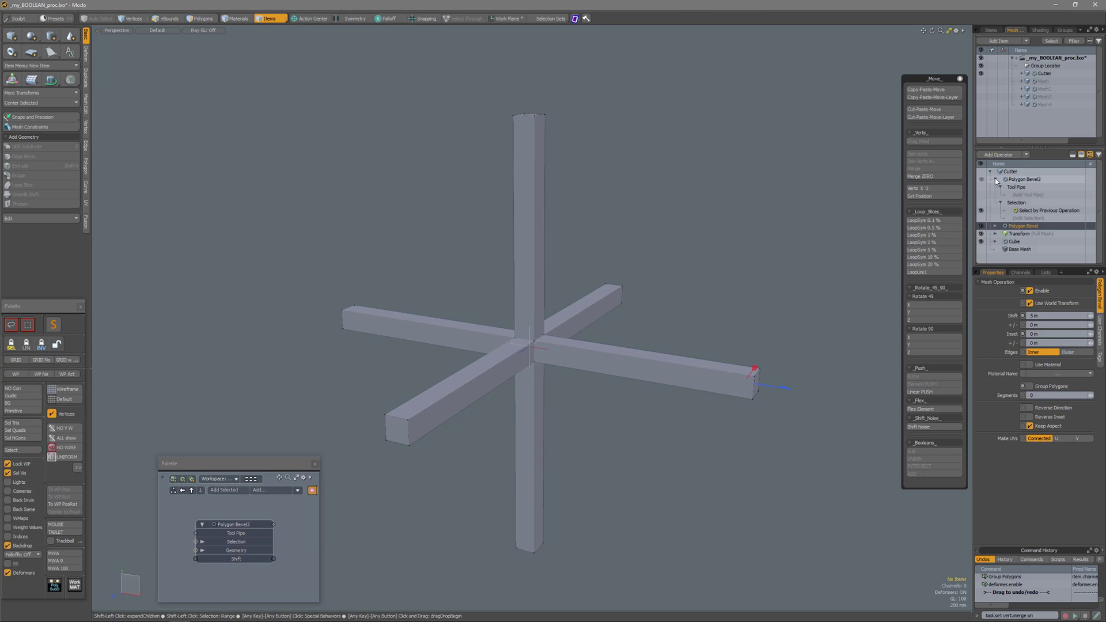
click(1035, 211)
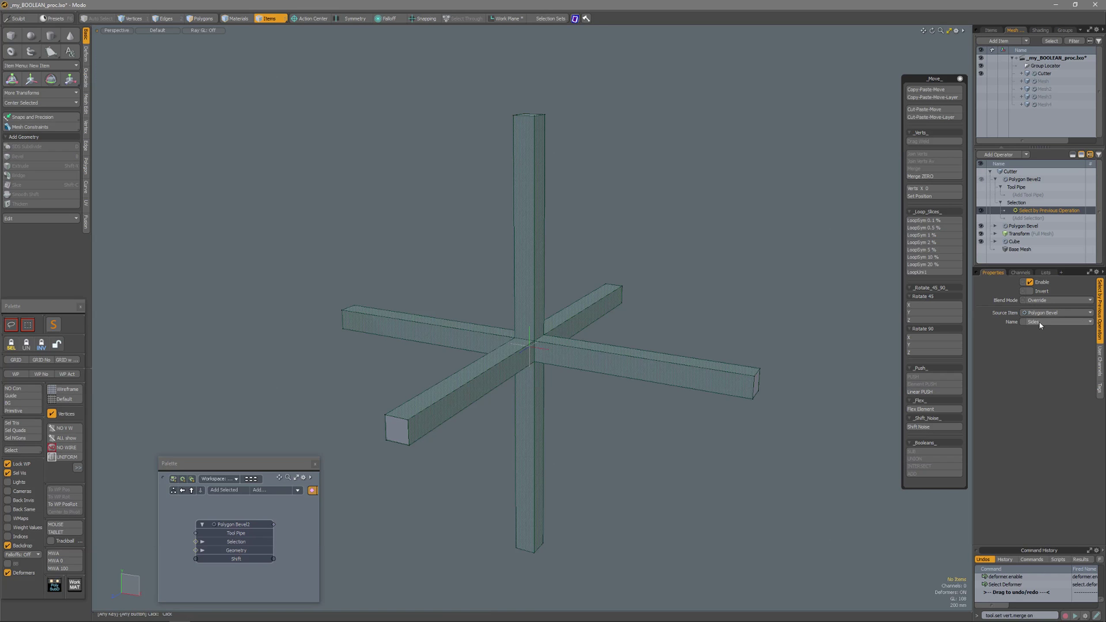
click(1016, 180)
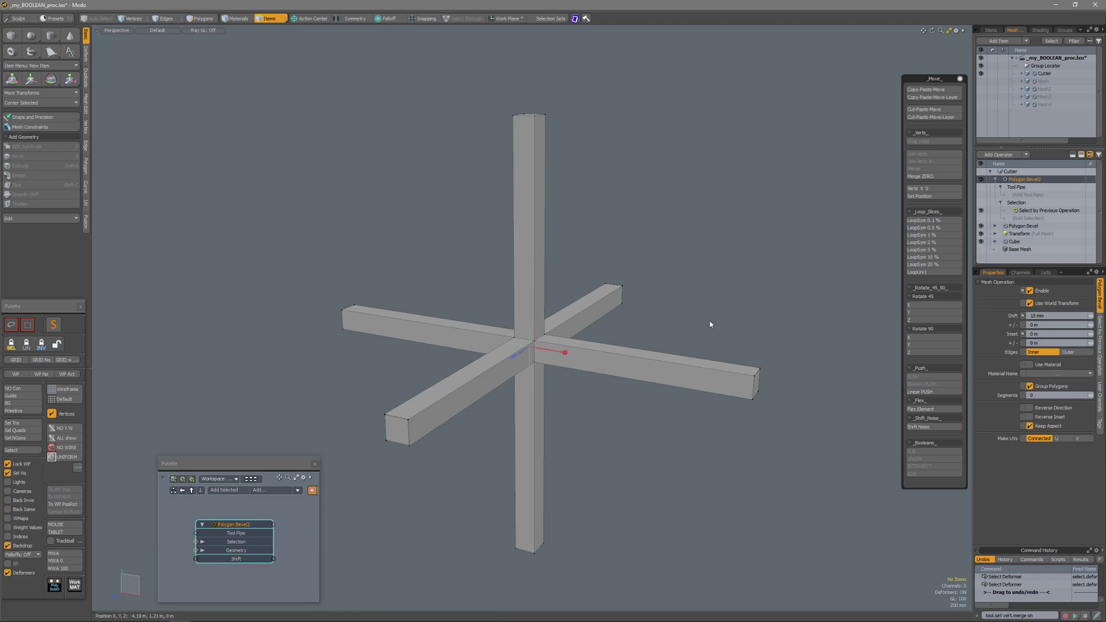
Adjust Polygon Bevel2's Shift channel interactively with Channel Haul, thickening the Cutter's arms to a shift of 340 mm.
key(space)
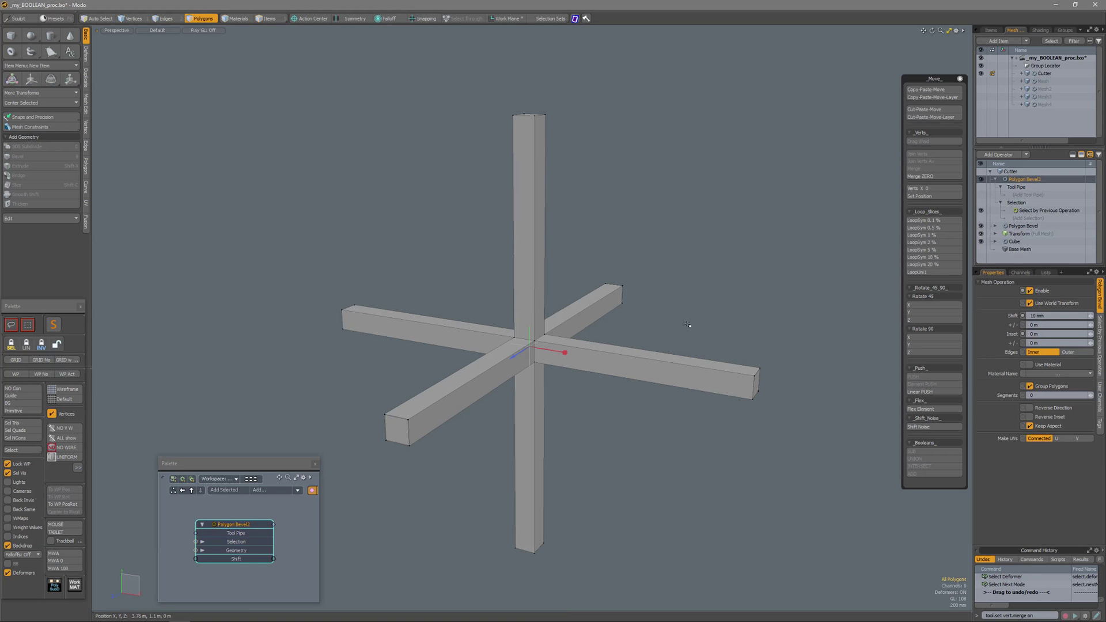
mouse_move(520, 351)
mouse_down()
mouse_move(492, 369)
mouse_move(521, 353)
mouse_up()
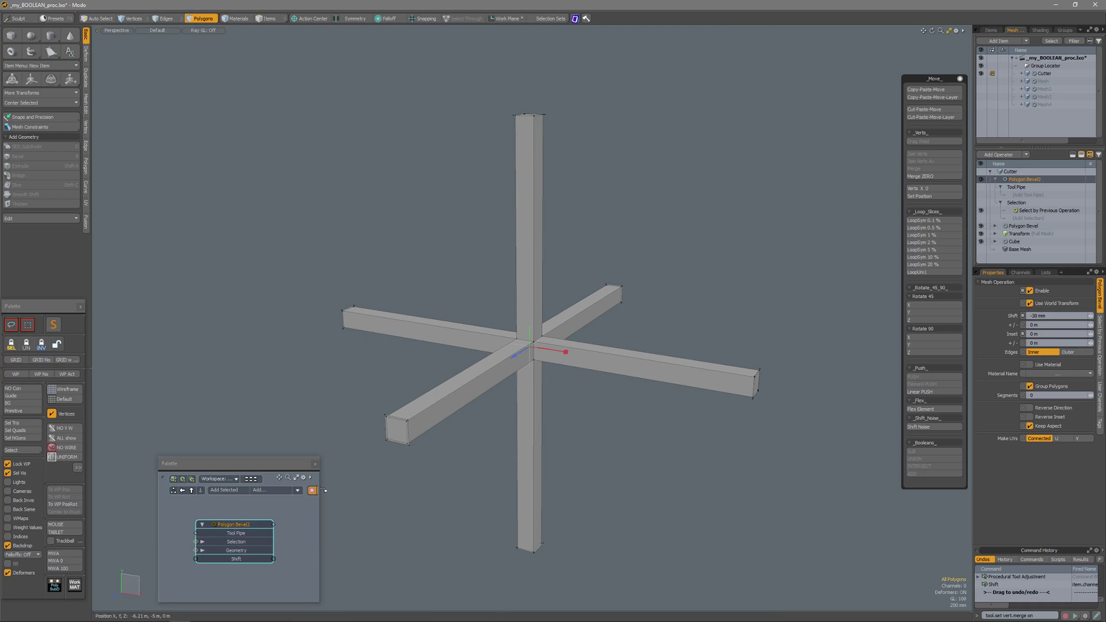
click(265, 465)
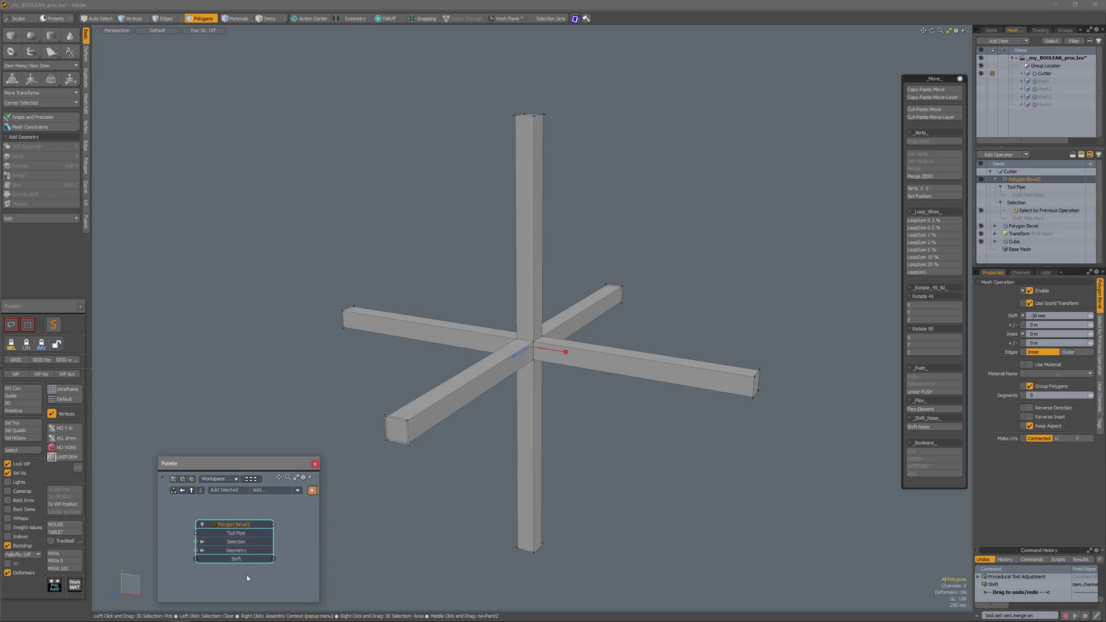
click(237, 559)
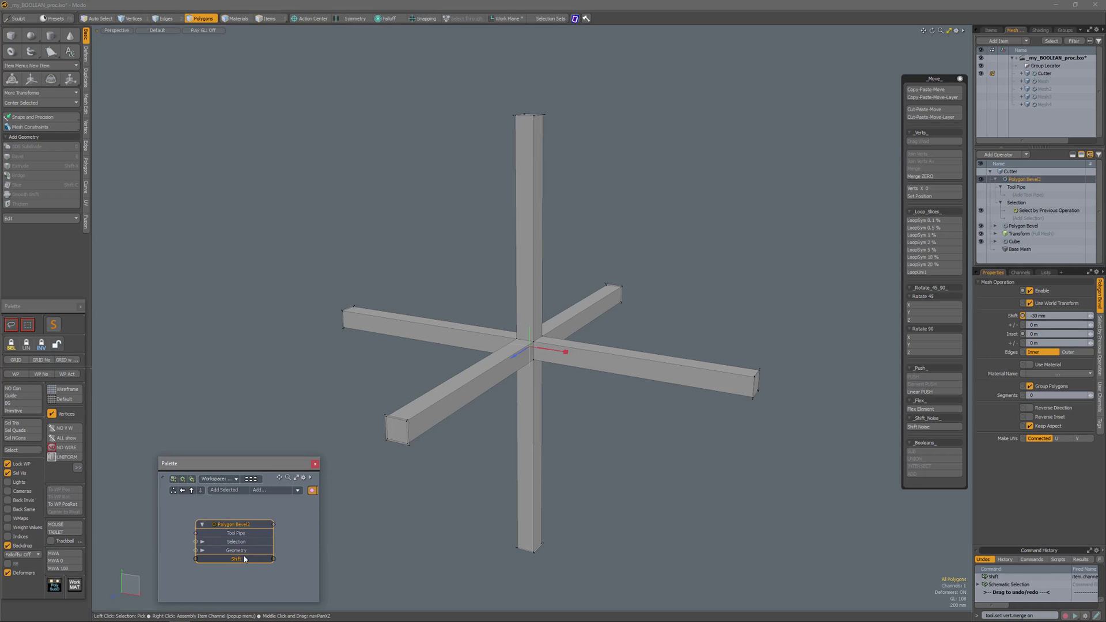
key(c)
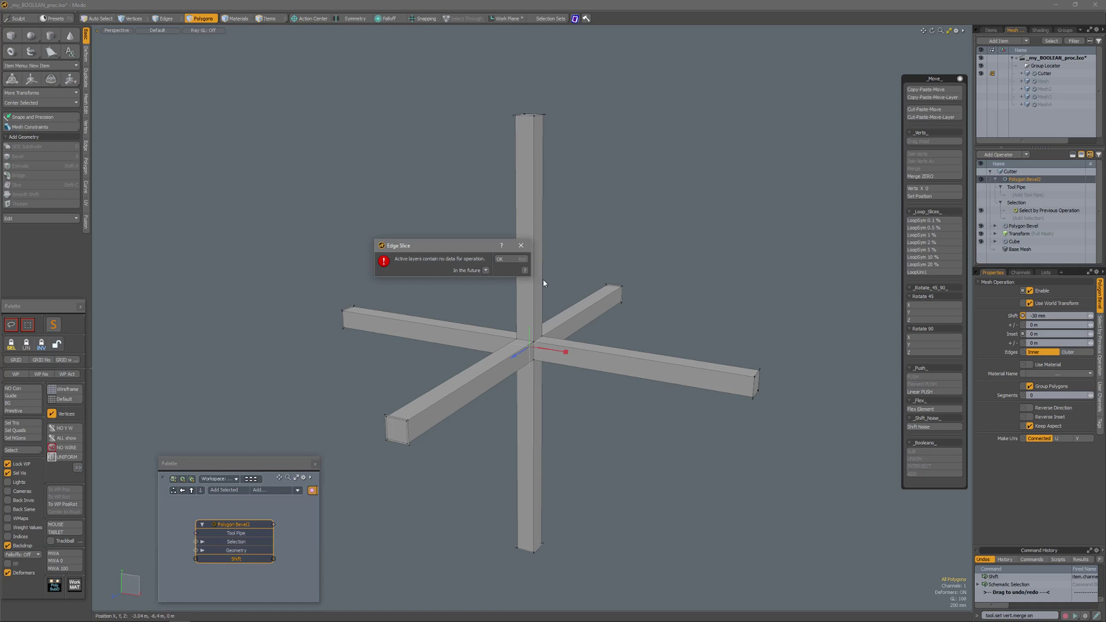
click(517, 260)
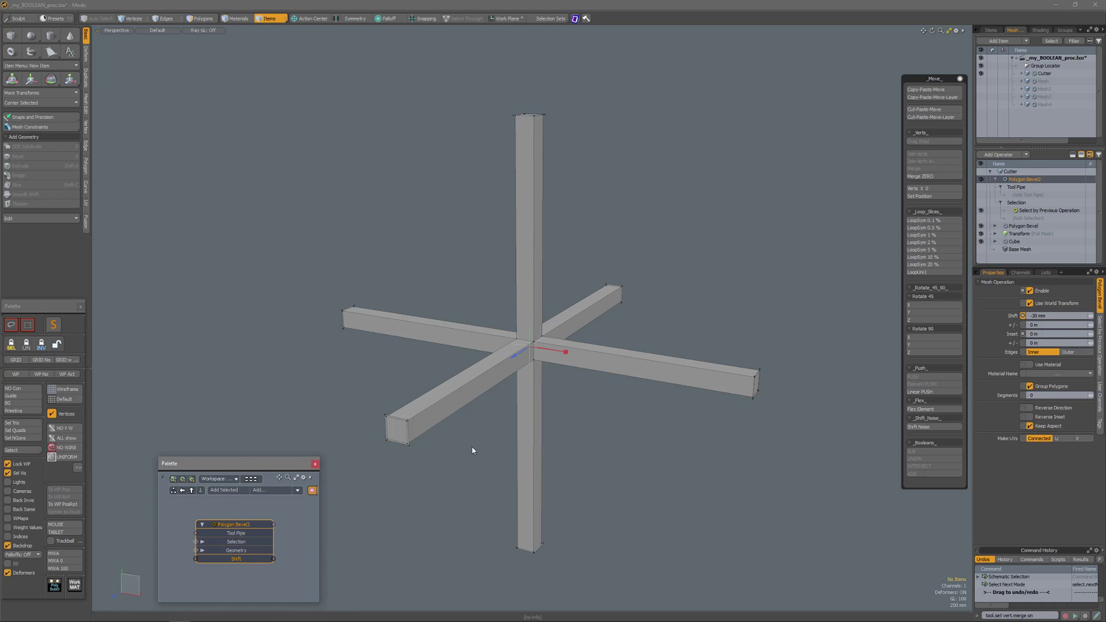
key(c)
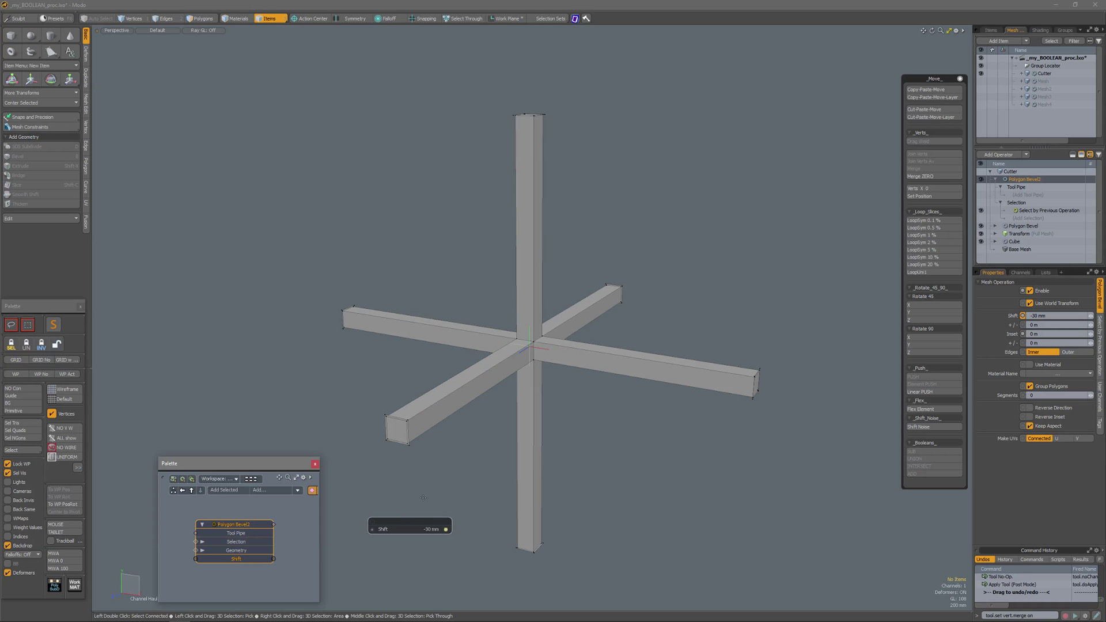
drag(396, 518, 526, 518)
drag(562, 311, 530, 311)
key(space)
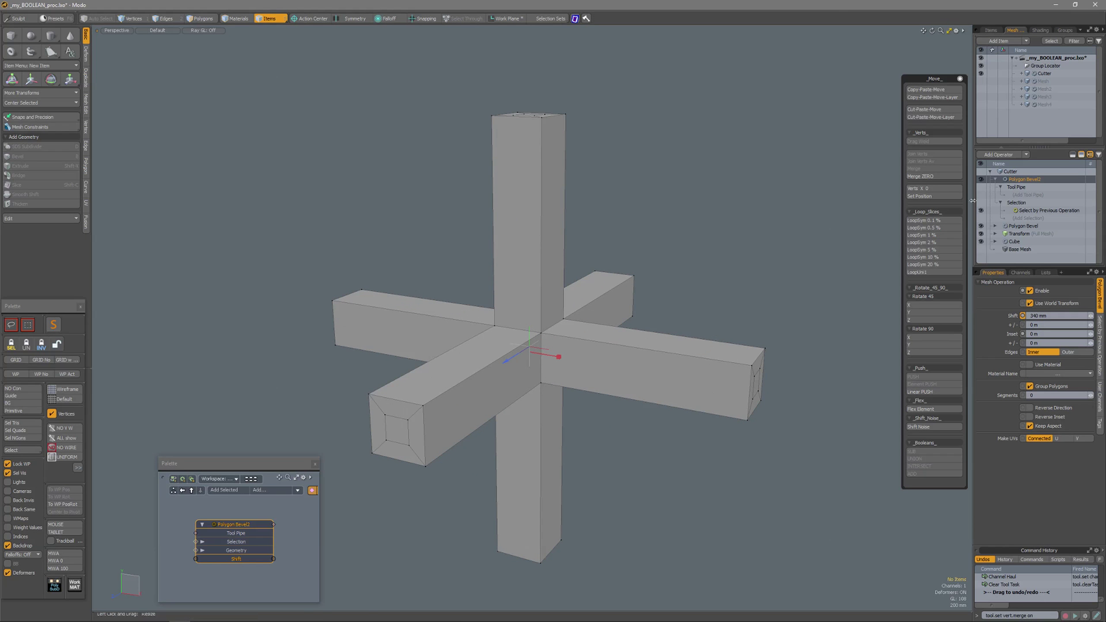
Collapse Polygon Bevel2, show Mesh instead of the Cutter, and select Mesh and frame it in the viewport.
click(994, 179)
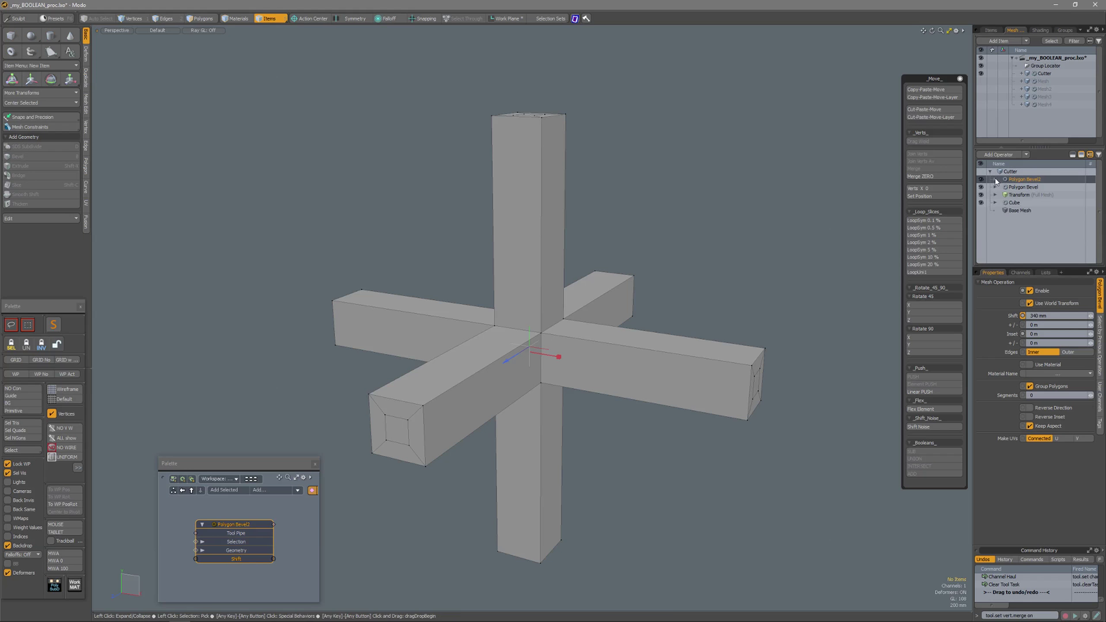
click(982, 80)
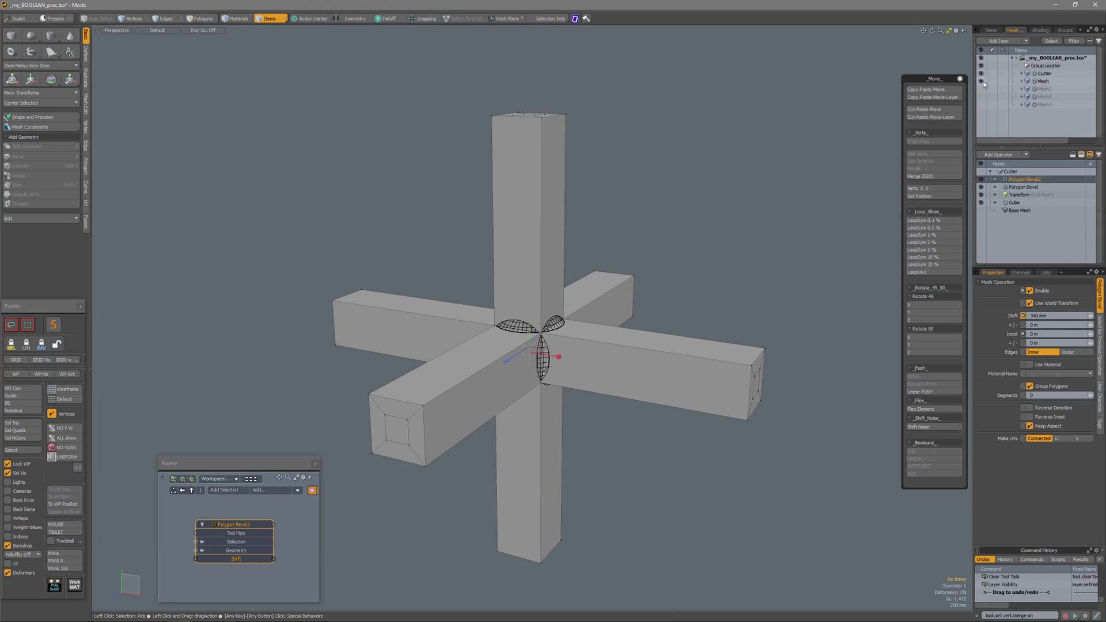
click(981, 74)
click(1043, 81)
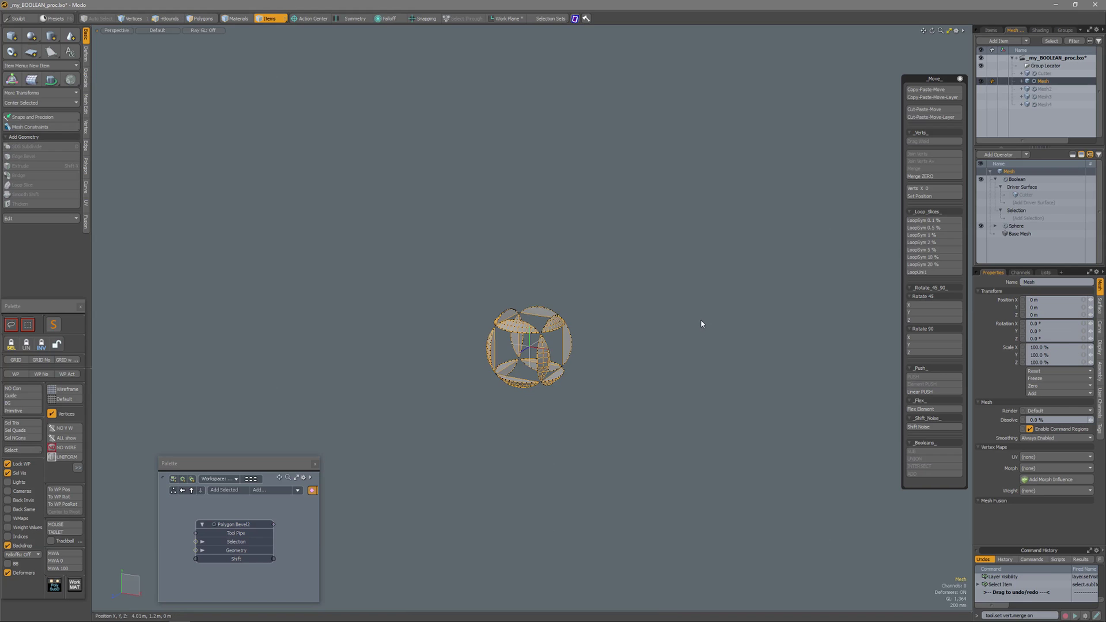
key(shift+a)
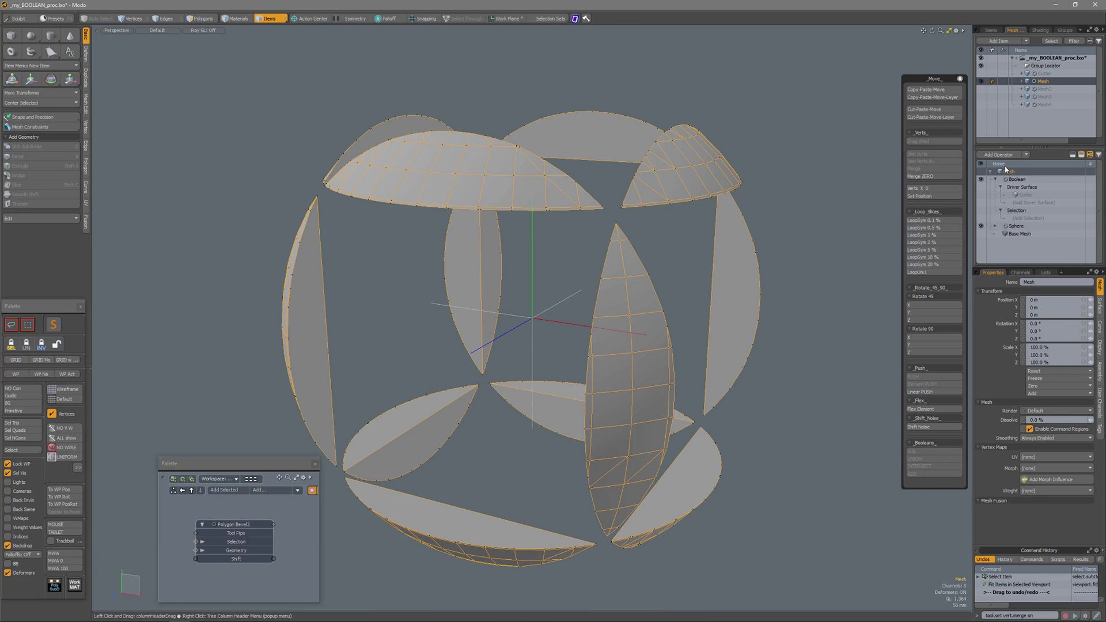
scroll(791, 348, down, 3)
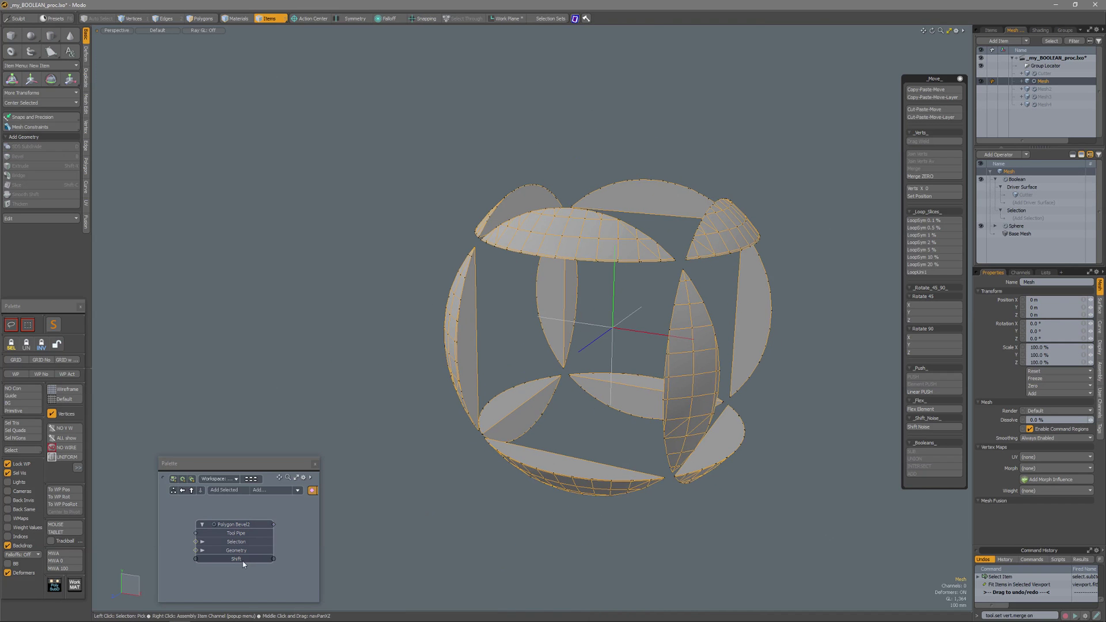
Haul Polygon Bevel2's Shift channel to 162 mm to narrow the square openings cut through the sphere.
click(237, 561)
click(236, 559)
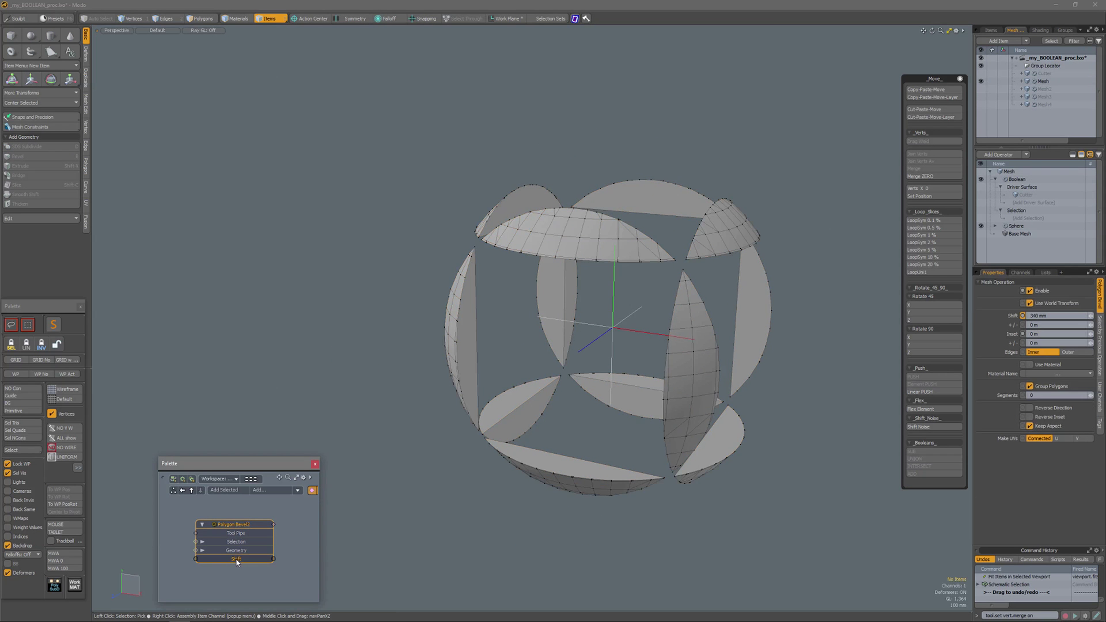
key(c)
mouse_move(476, 568)
mouse_down()
mouse_move(421, 569)
mouse_move(507, 568)
mouse_move(311, 568)
mouse_move(455, 569)
mouse_up()
drag(714, 568, 701, 568)
drag(714, 528, 714, 528)
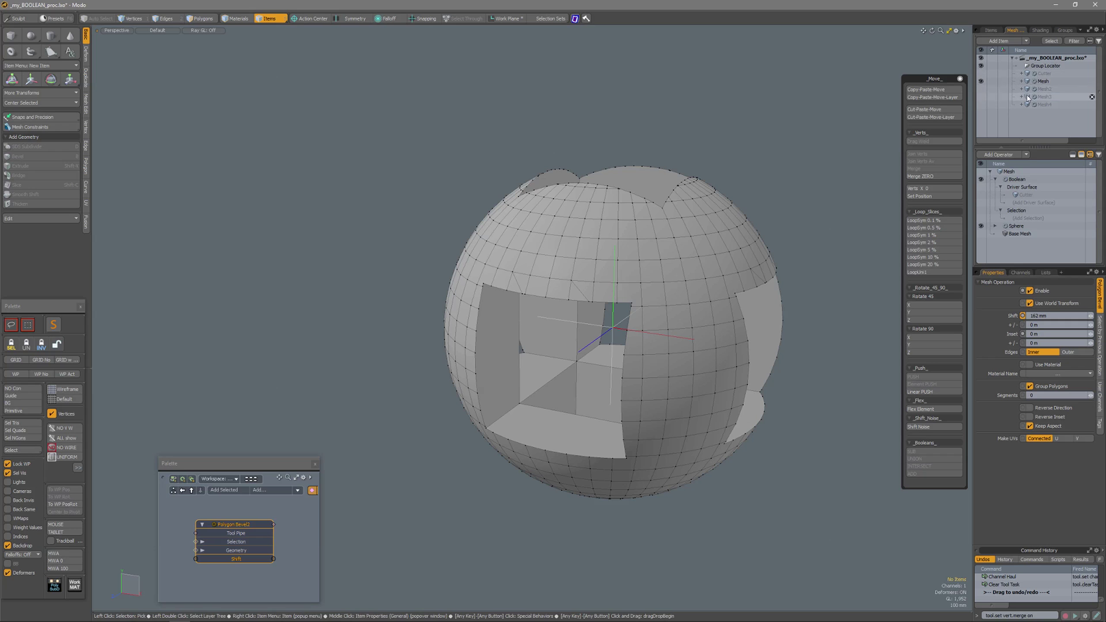
Select the Transform Effector in the item list and move it slightly in the negative X direction.
click(991, 30)
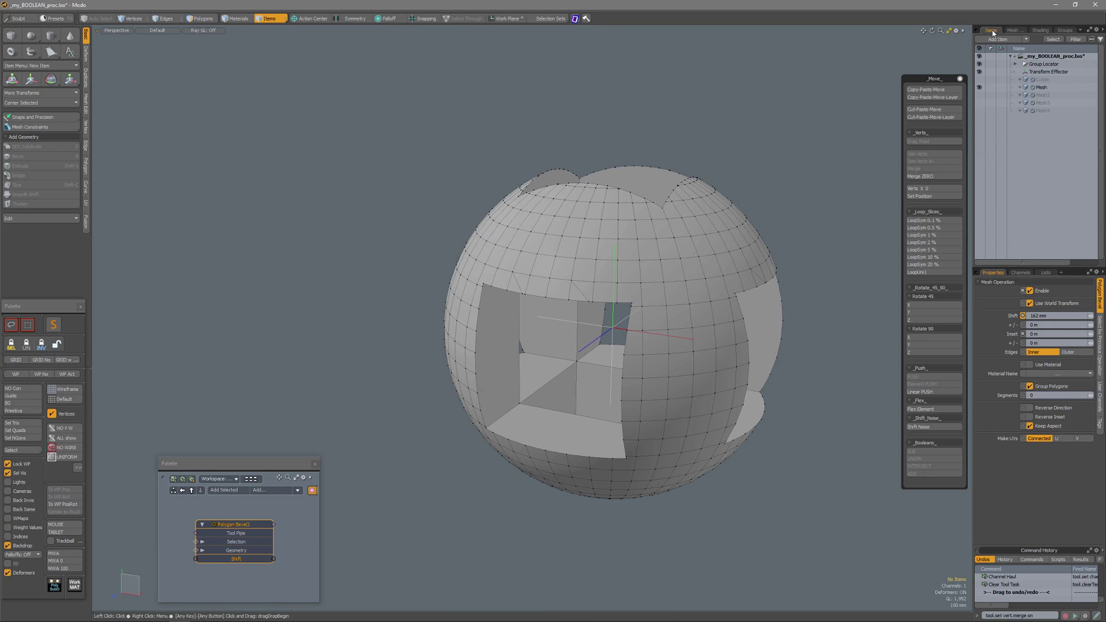
click(1042, 72)
key(w)
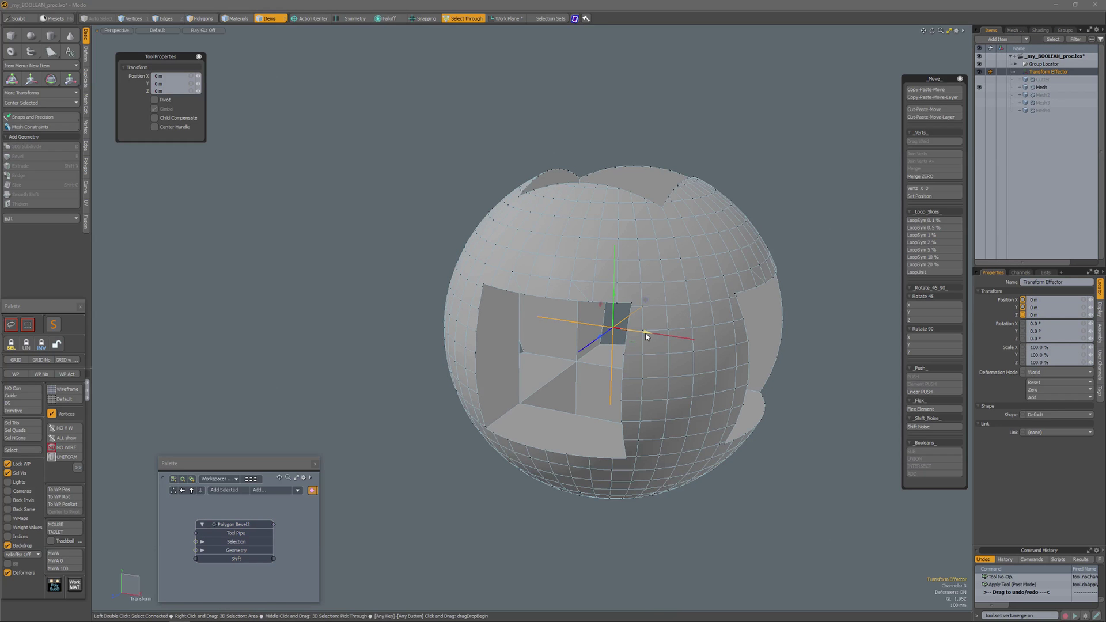
drag(644, 334, 557, 319)
alt+drag(567, 363, 613, 315)
Try rotating the Transform Effector and undo the rotation.
key(e)
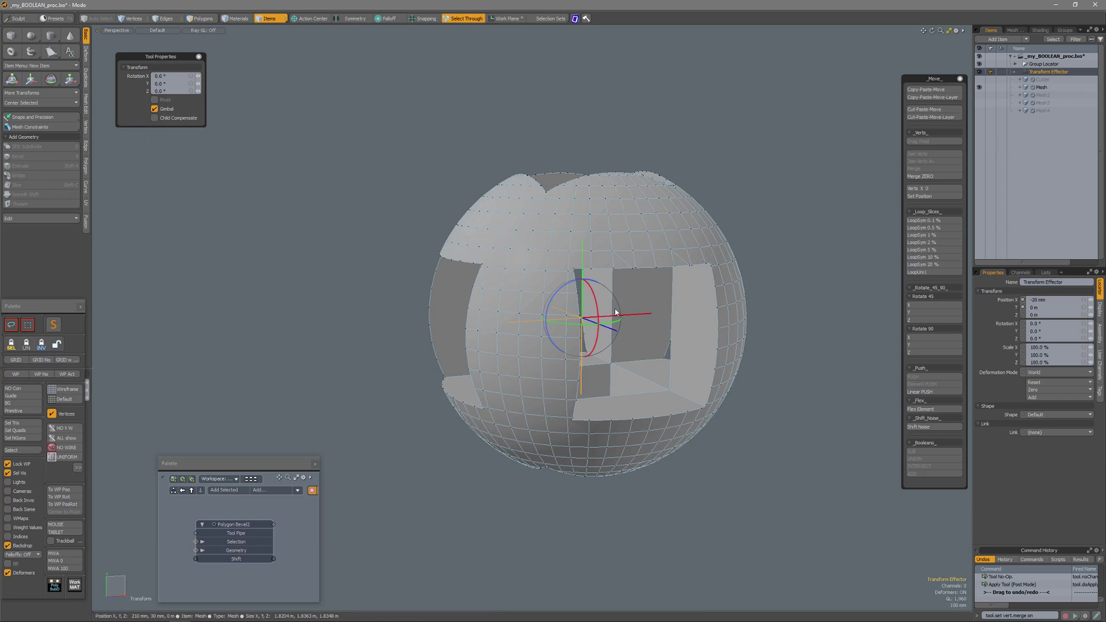
click(586, 320)
alt+drag(630, 306, 600, 287)
key(ctrl+z)
key(ctrl+z)
key(ctrl+z)
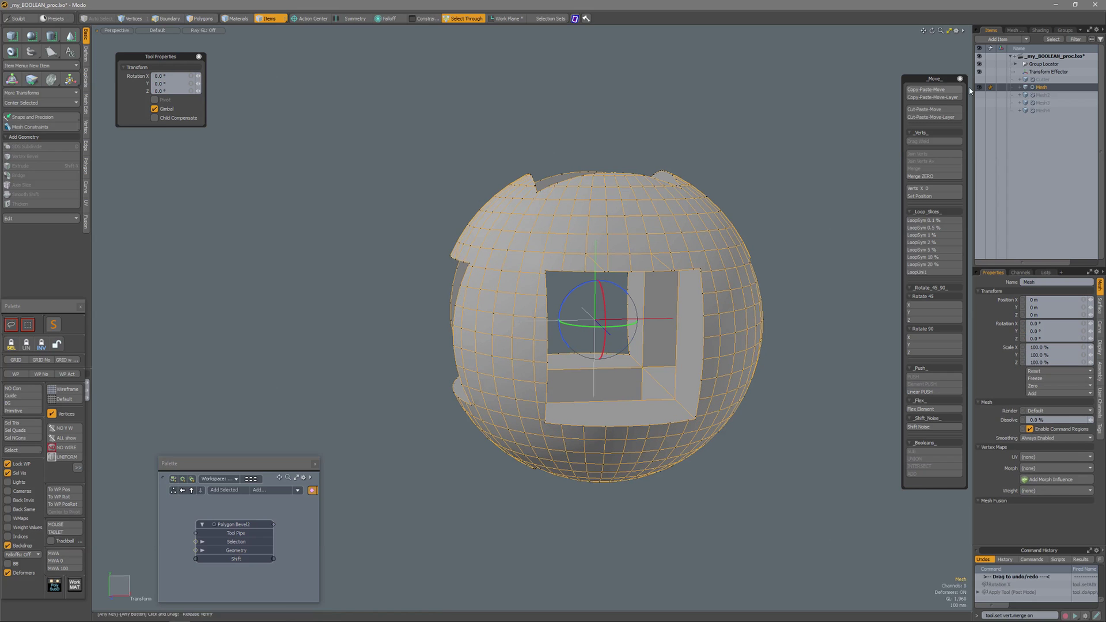
Reselect the Transform Effector, try a free rotation of about -3.4° in X and 1.9° in Y, and undo it.
click(1039, 72)
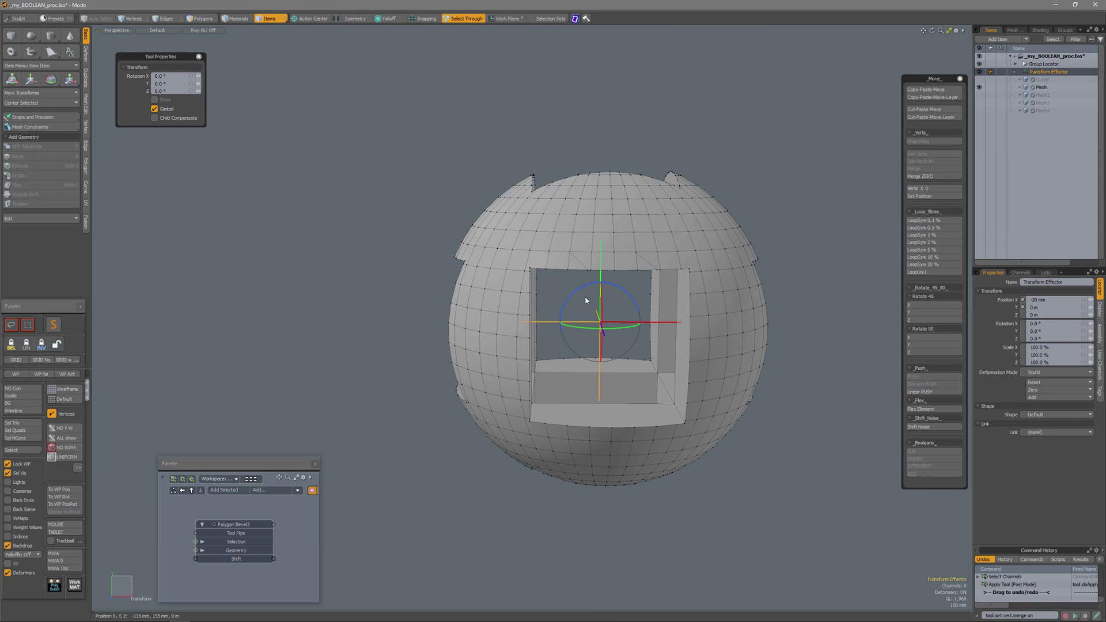
drag(600, 322, 585, 296)
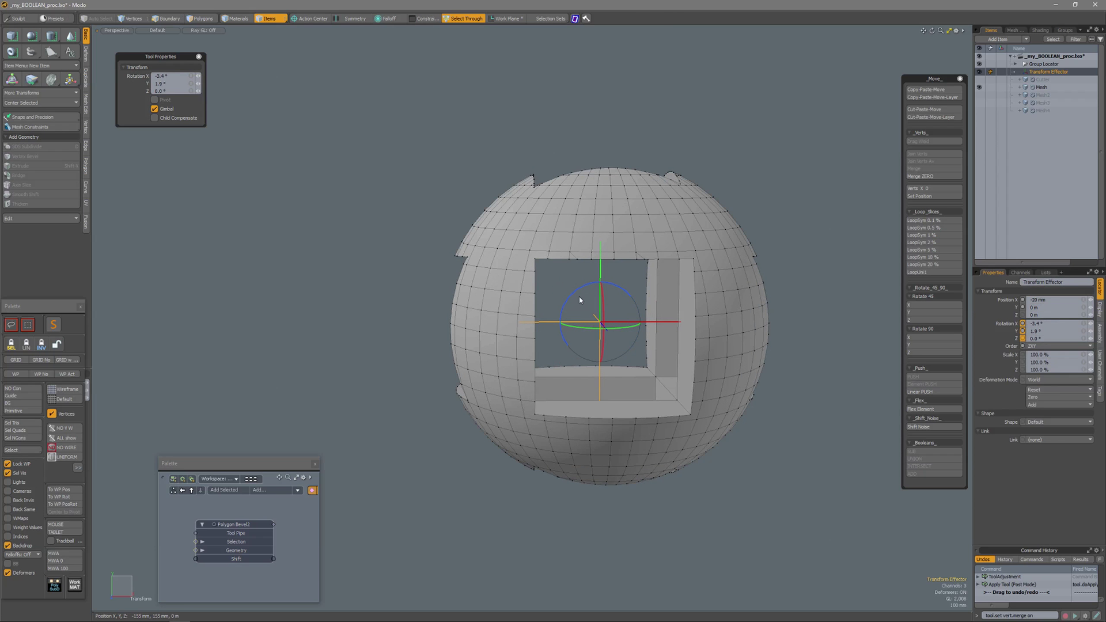
key(ctrl+z)
key(ctrl+z)
key(space)
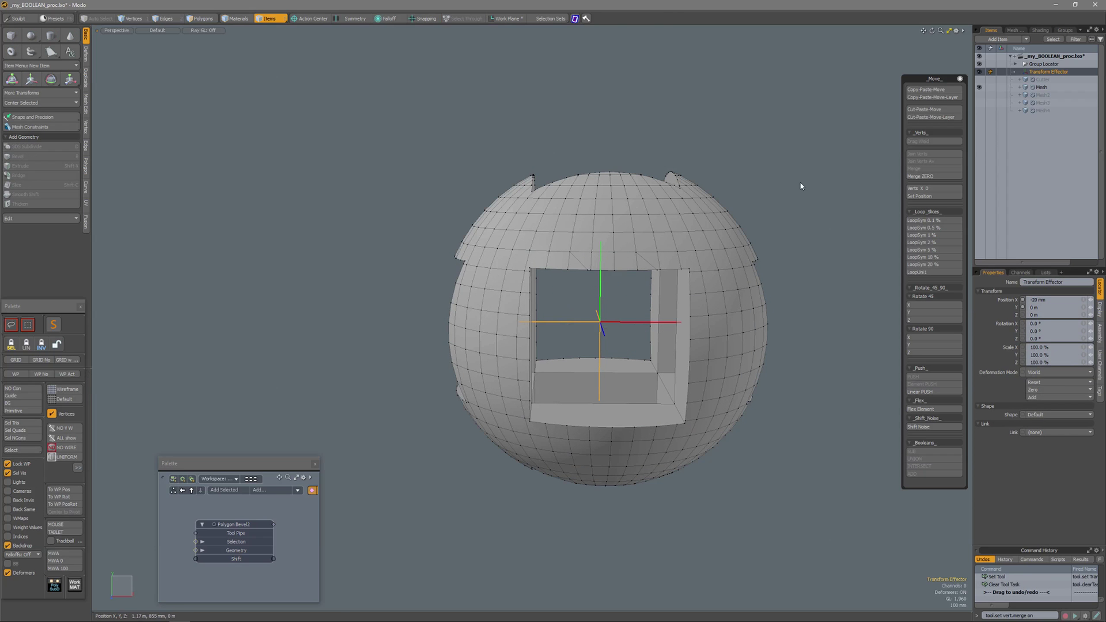
Show Mesh2 with Mesh hidden, and inspect the Operation setting of Mesh2's Boolean2 operator.
click(979, 95)
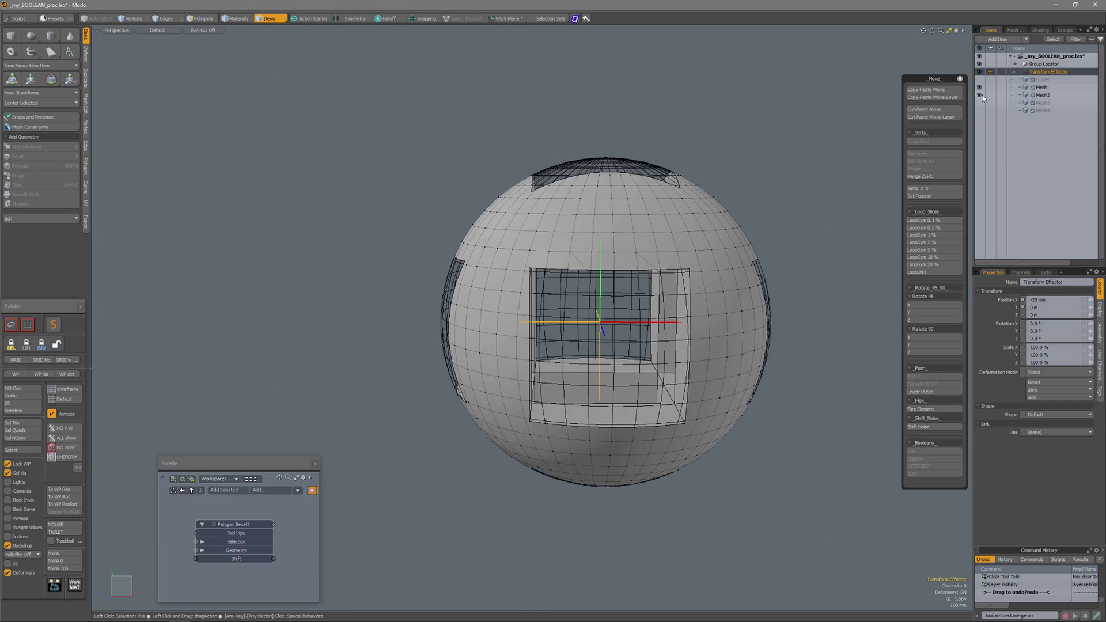
click(979, 87)
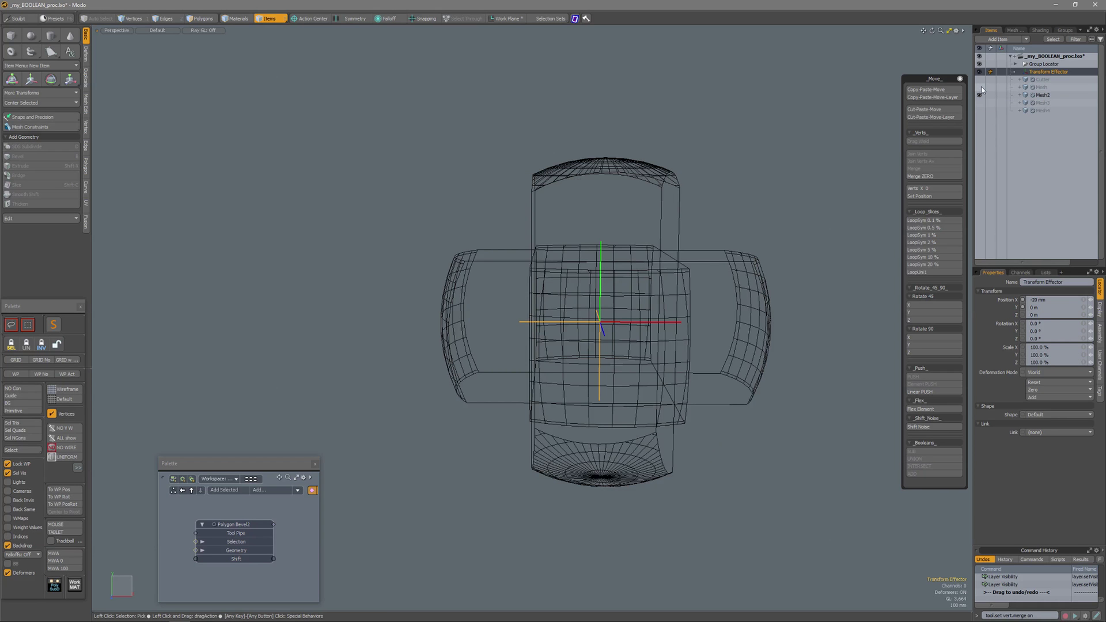
click(1041, 95)
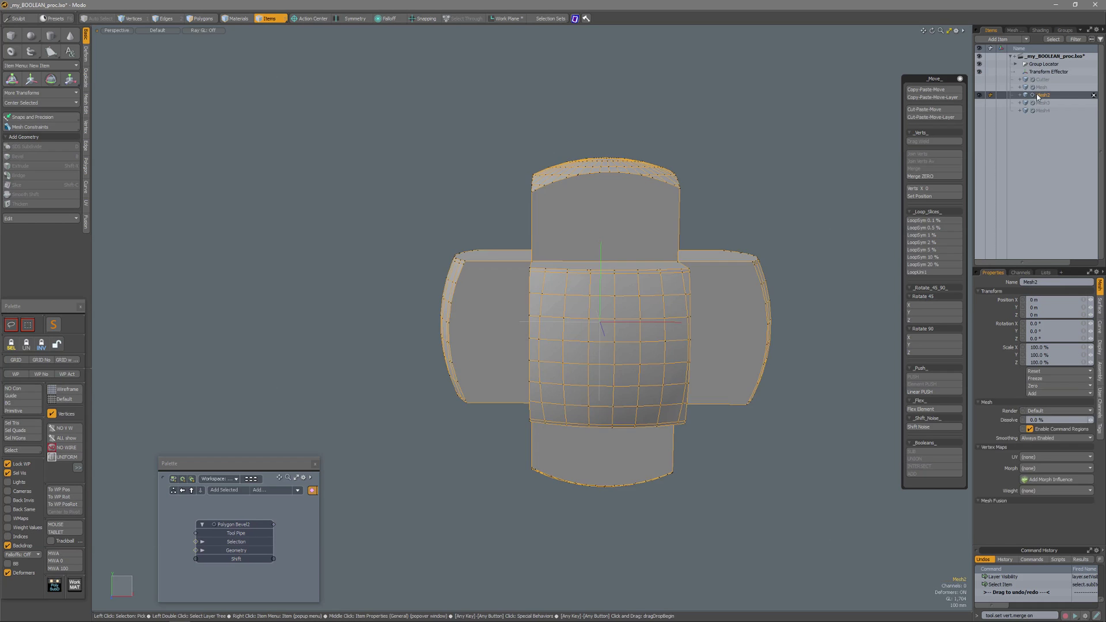
click(1014, 30)
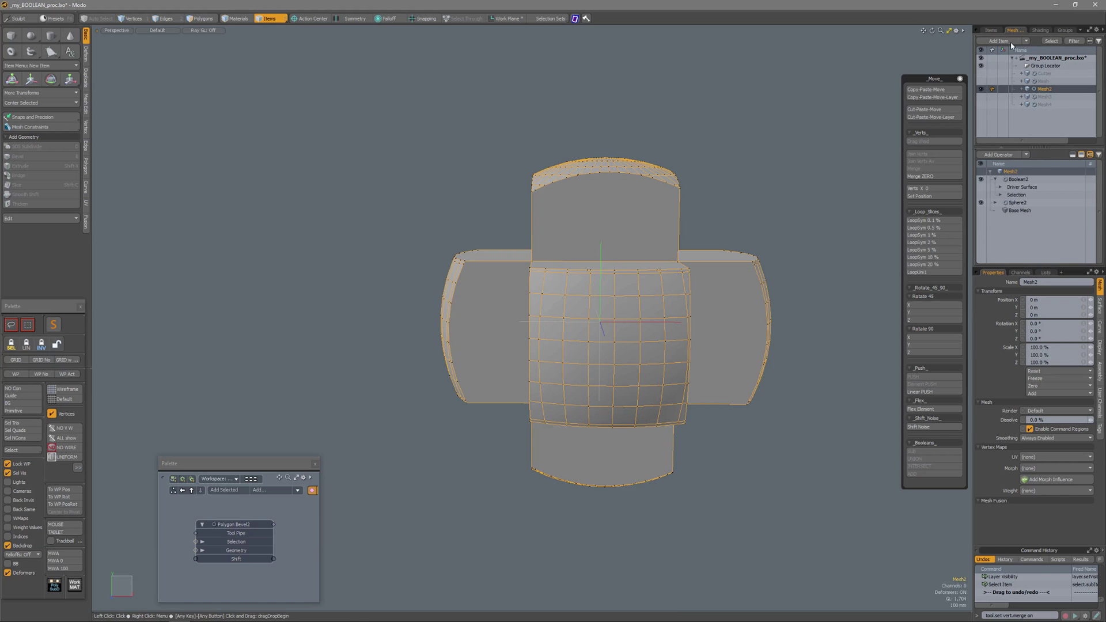
click(1021, 180)
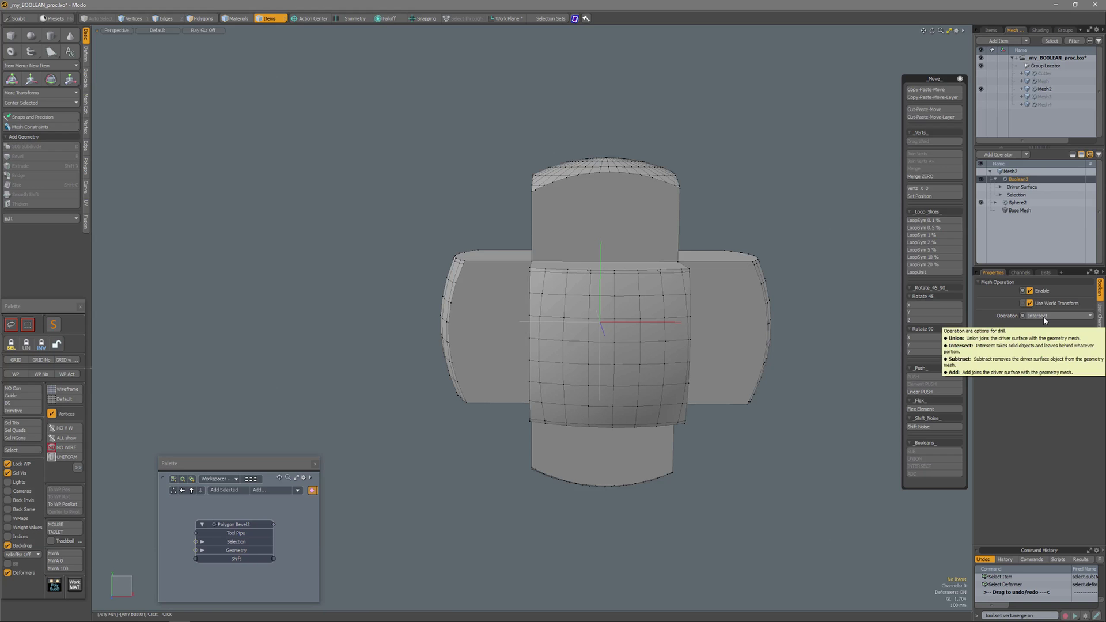
Show Mesh again, select it together with Mesh2, and toggle the visibility to check how both parts form the sphere.
click(981, 83)
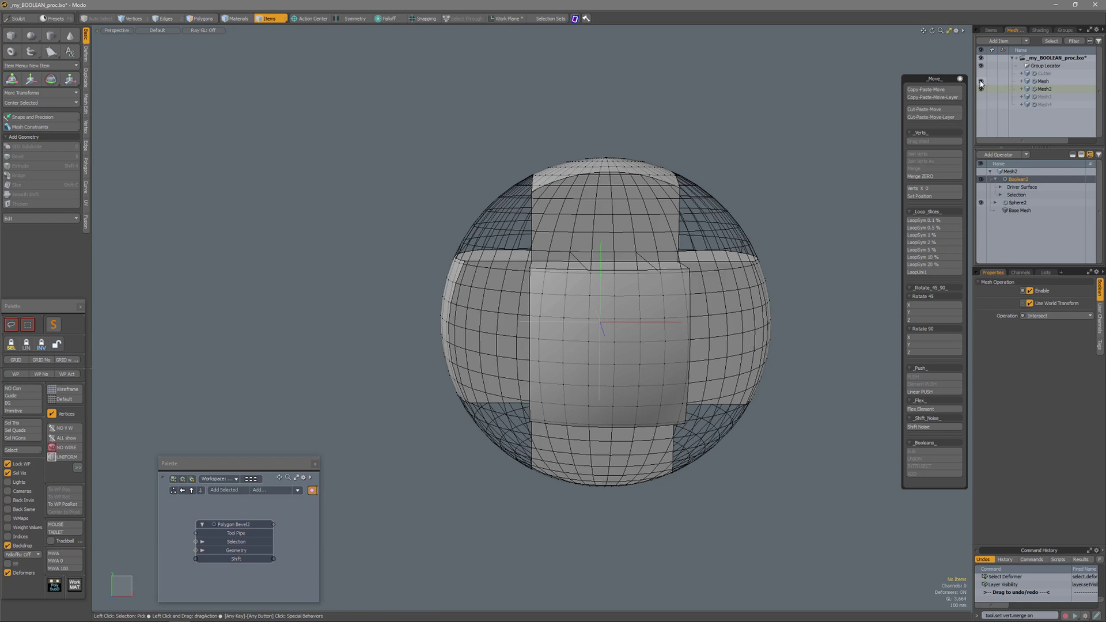
click(1043, 81)
ctrl+click(1044, 90)
alt+drag(629, 269, 655, 181)
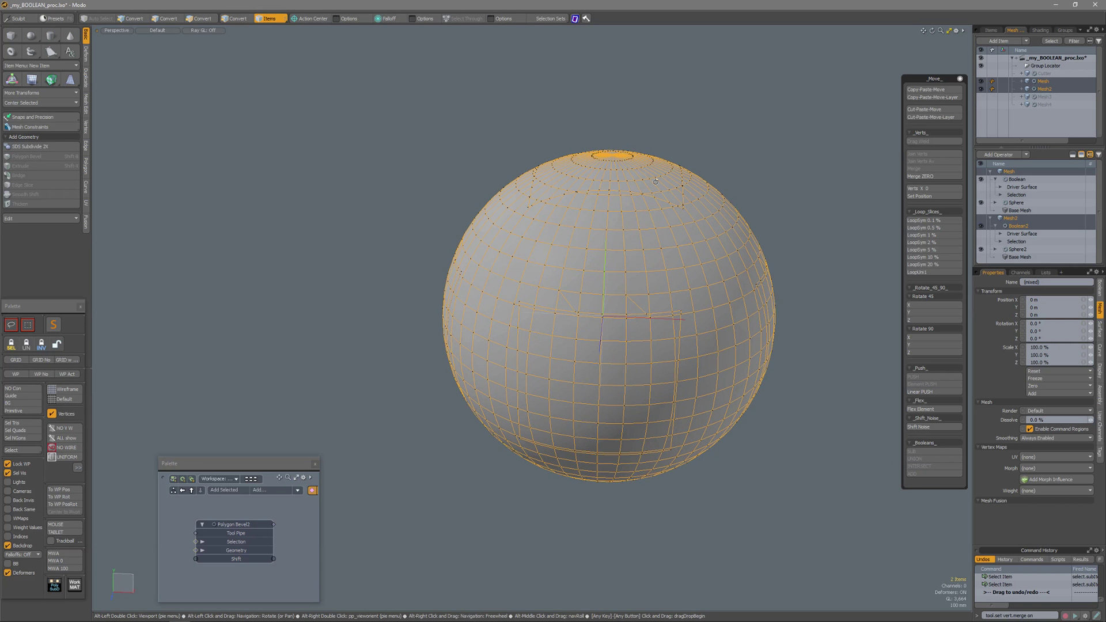
click(981, 89)
click(981, 86)
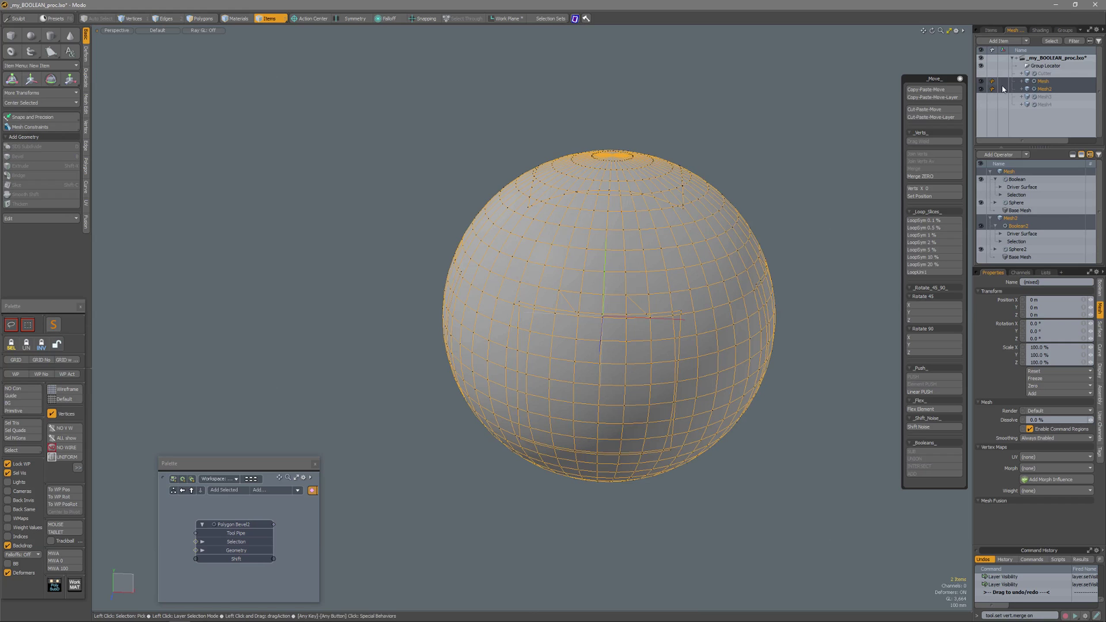
Compare the intersected and subtracted parts by selecting Mesh2 and Mesh alternately, ending with Mesh2 selected.
click(1049, 90)
alt+drag(686, 256, 738, 263)
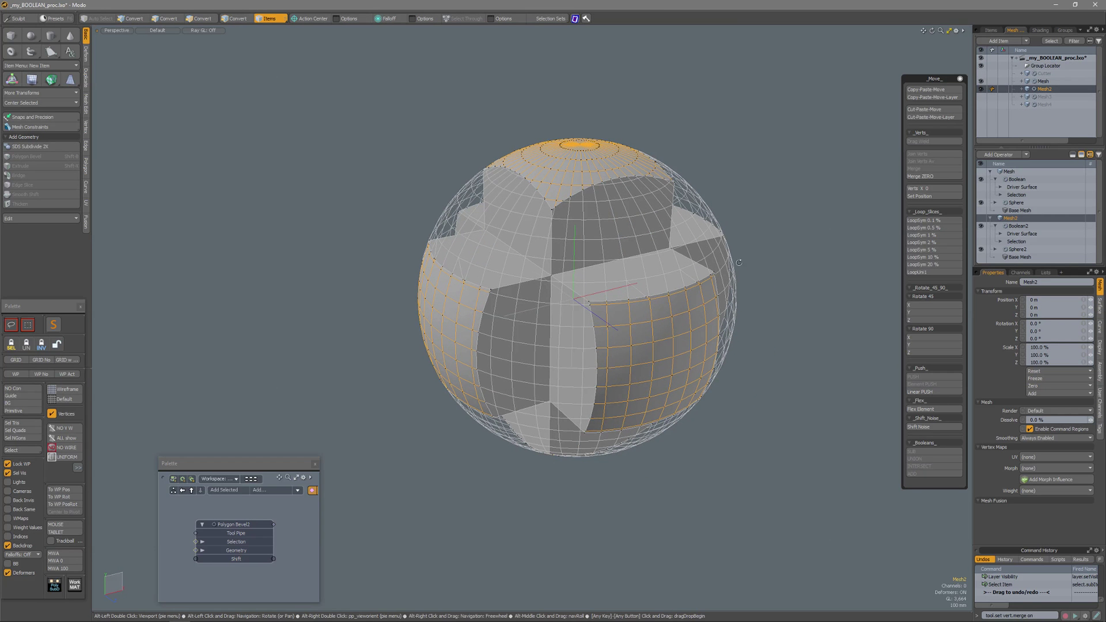
click(1042, 82)
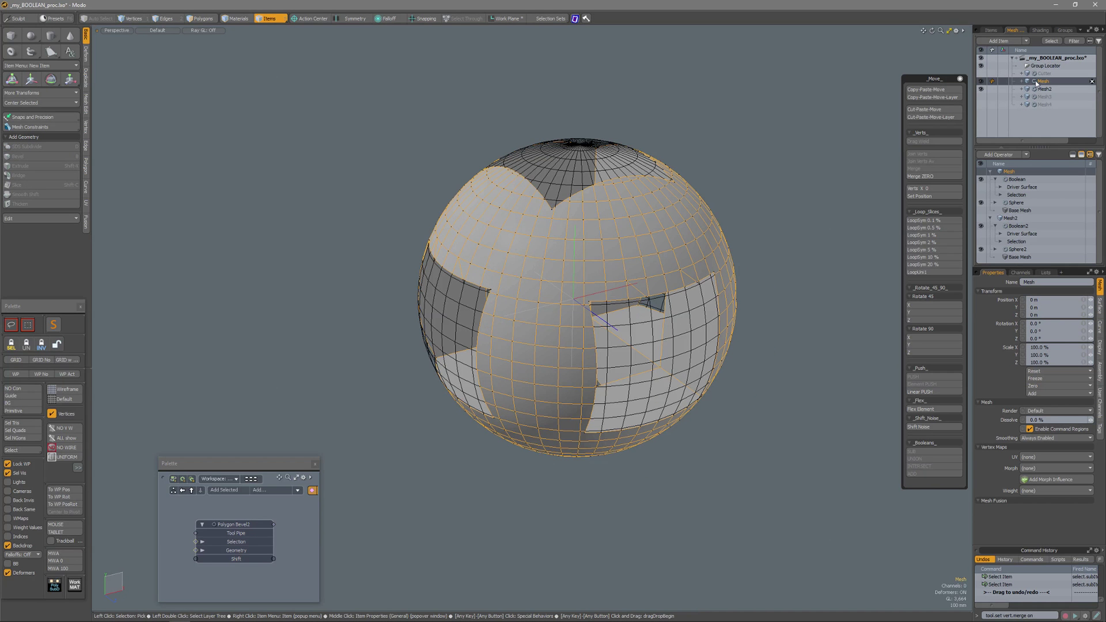
click(1042, 90)
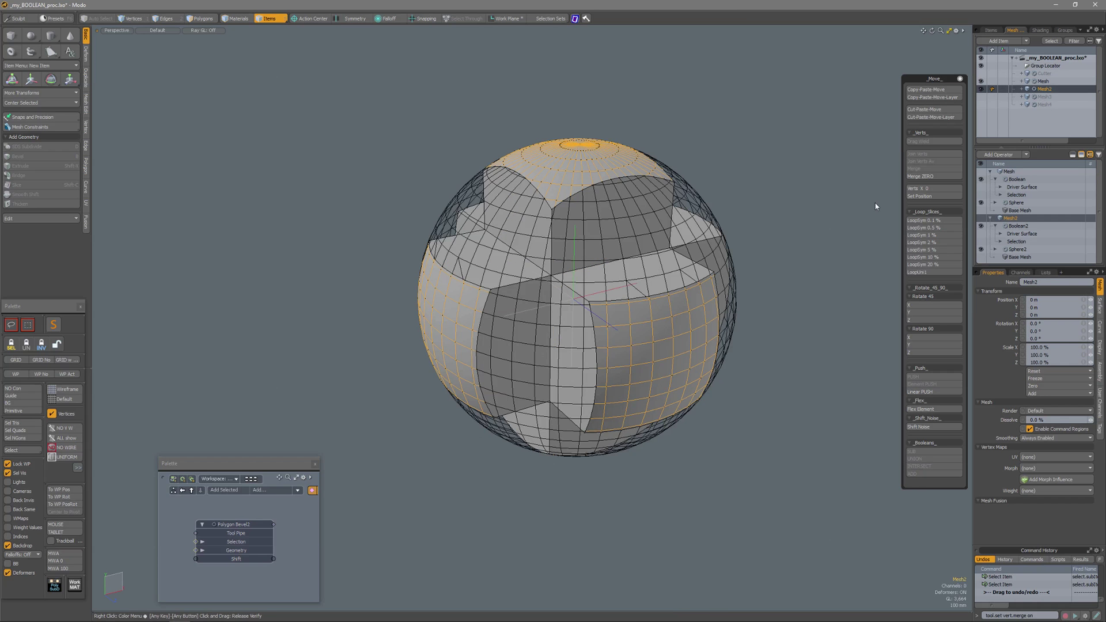
Reduce the Shift of Polygon Bevel2 interactively to about -92 mm.
click(234, 560)
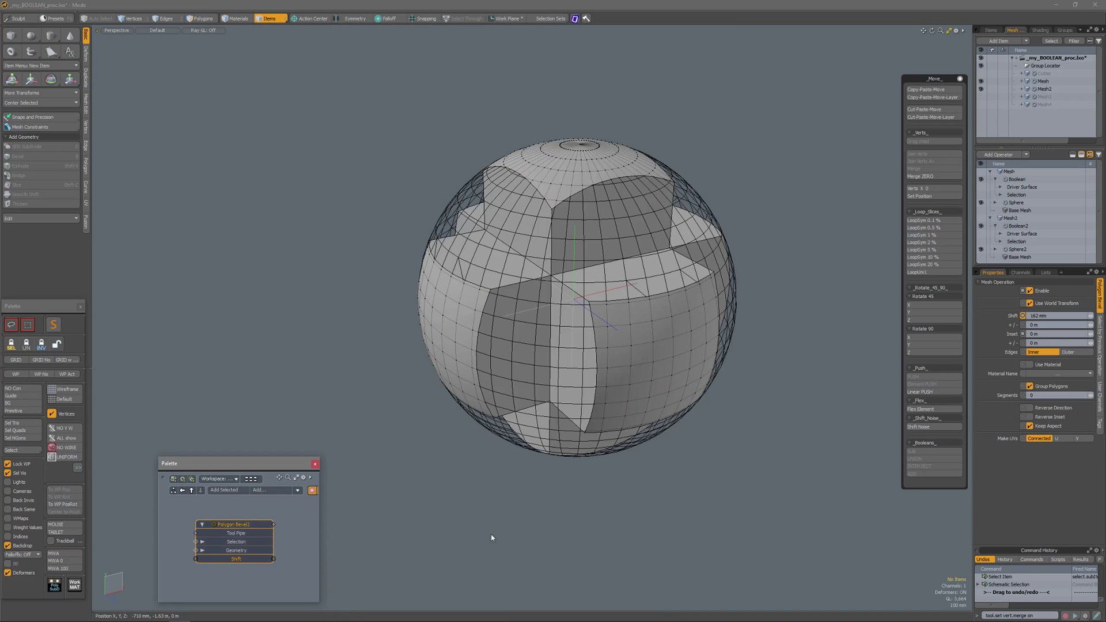
key(c)
mouse_move(466, 558)
mouse_down()
mouse_move(567, 561)
mouse_move(464, 561)
mouse_up()
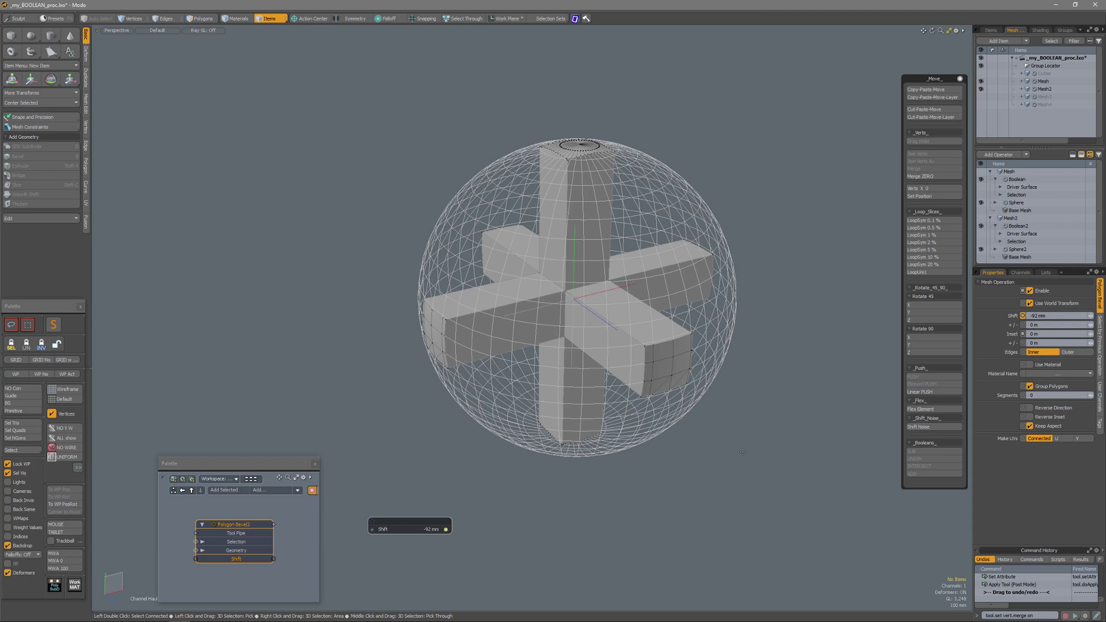
key(space)
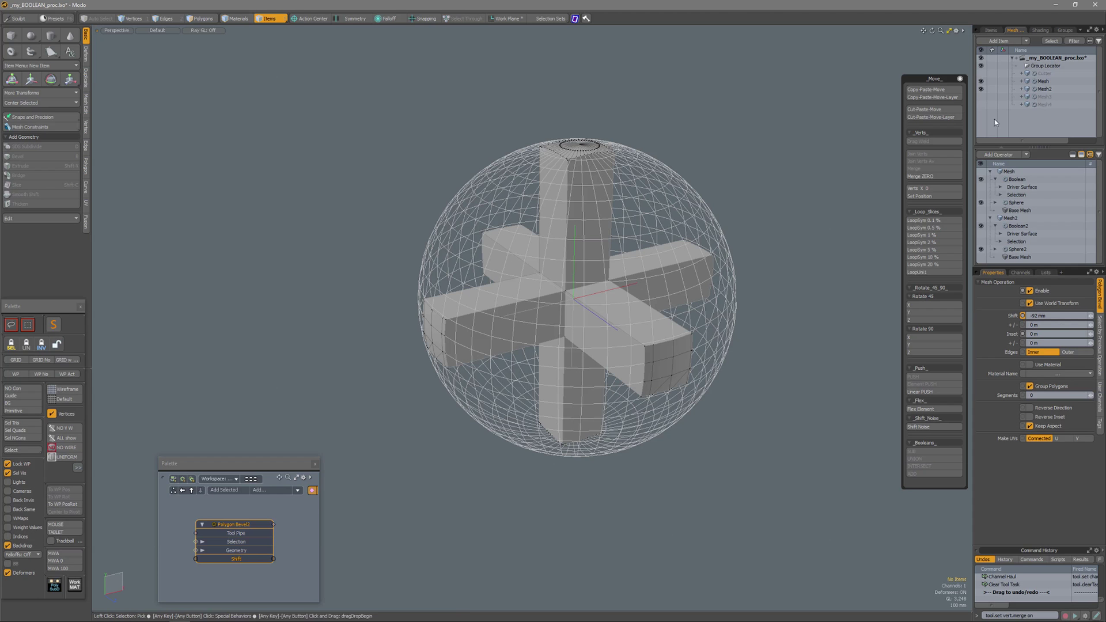
Hide Mesh and Mesh2, show Mesh3 in their place, and select it.
drag(984, 82, 977, 91)
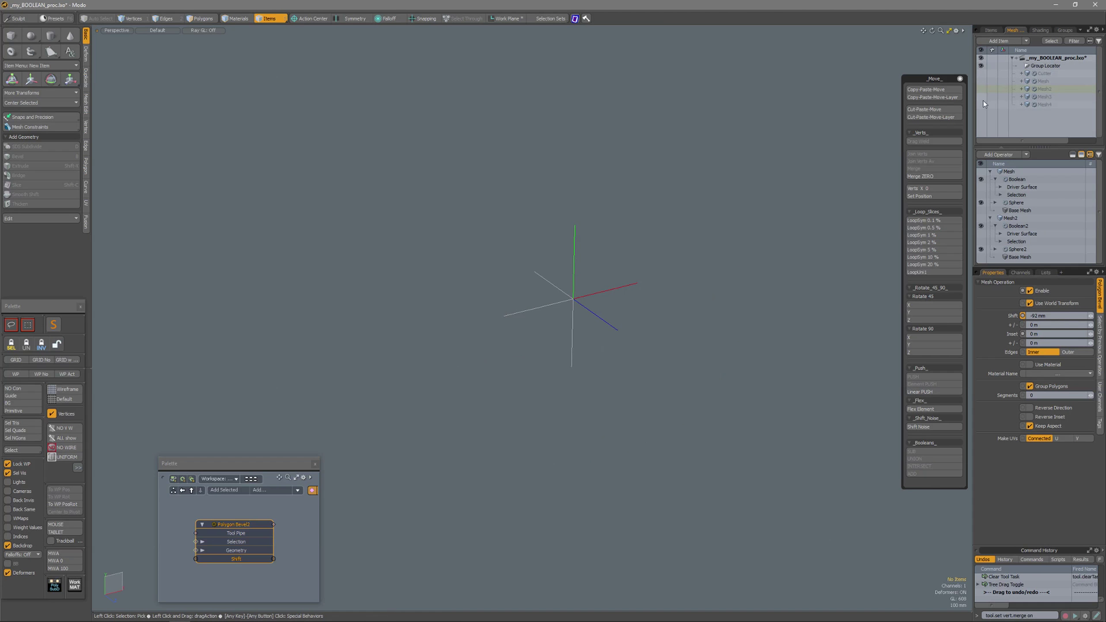
click(981, 97)
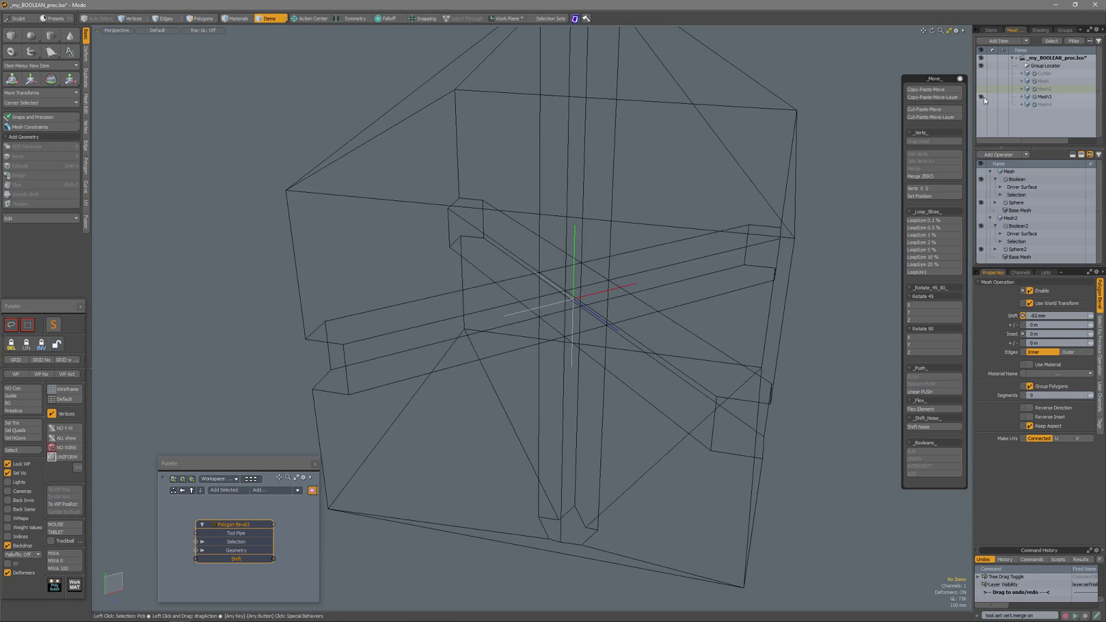
click(1037, 98)
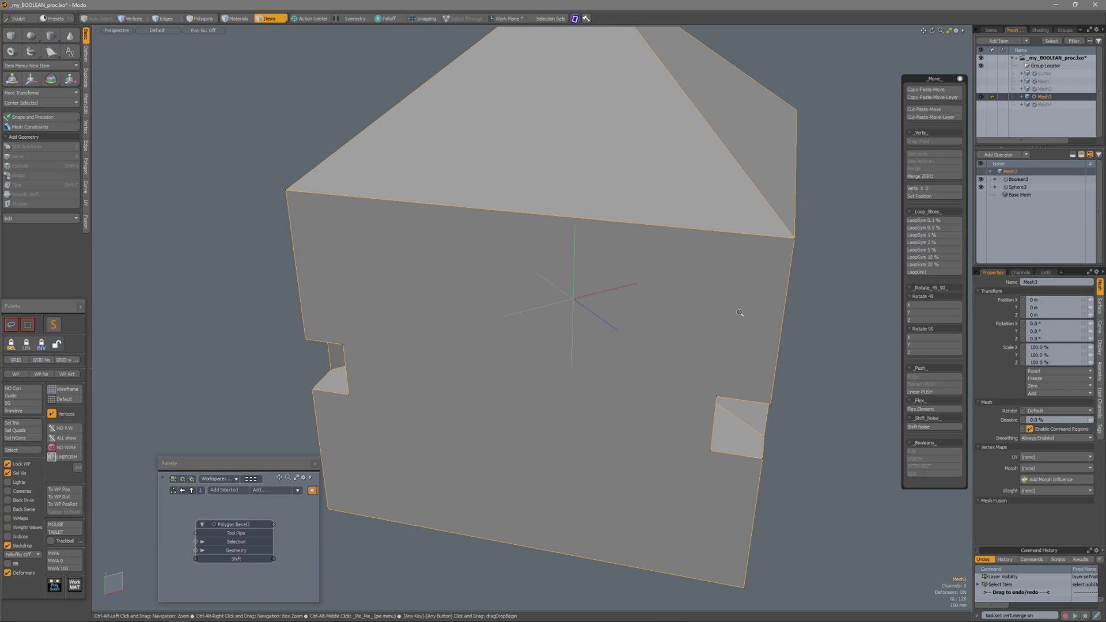
ctrl+alt+drag(744, 314, 694, 323)
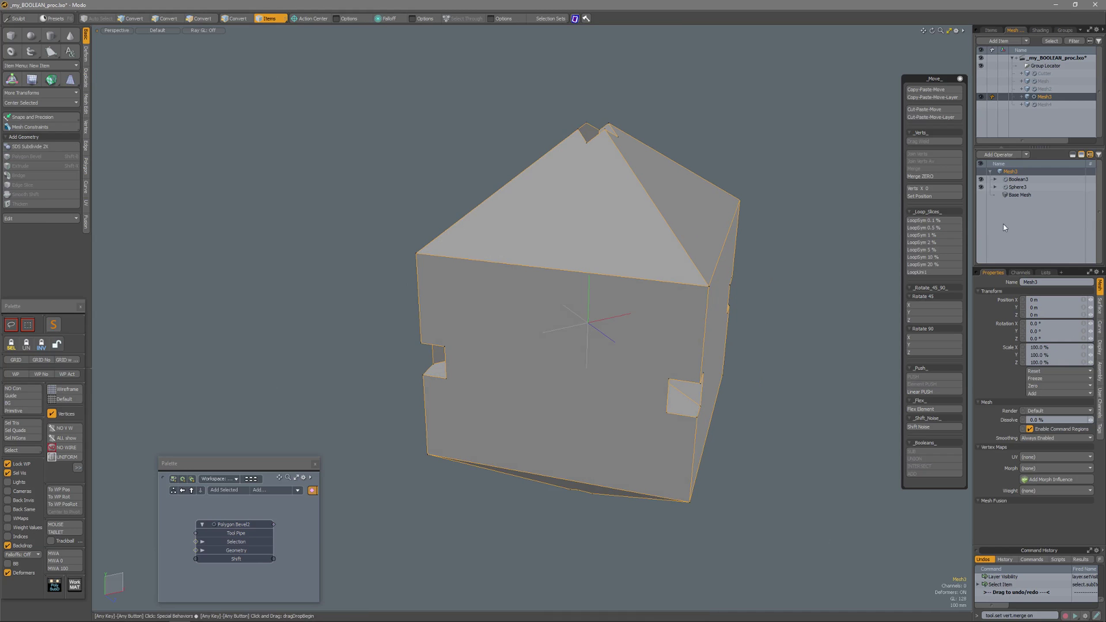
Inspect the settings of Mesh3's Sphere3 and Boolean3 operators, including the Boolean's Driver Surface and Selection inputs.
click(1016, 188)
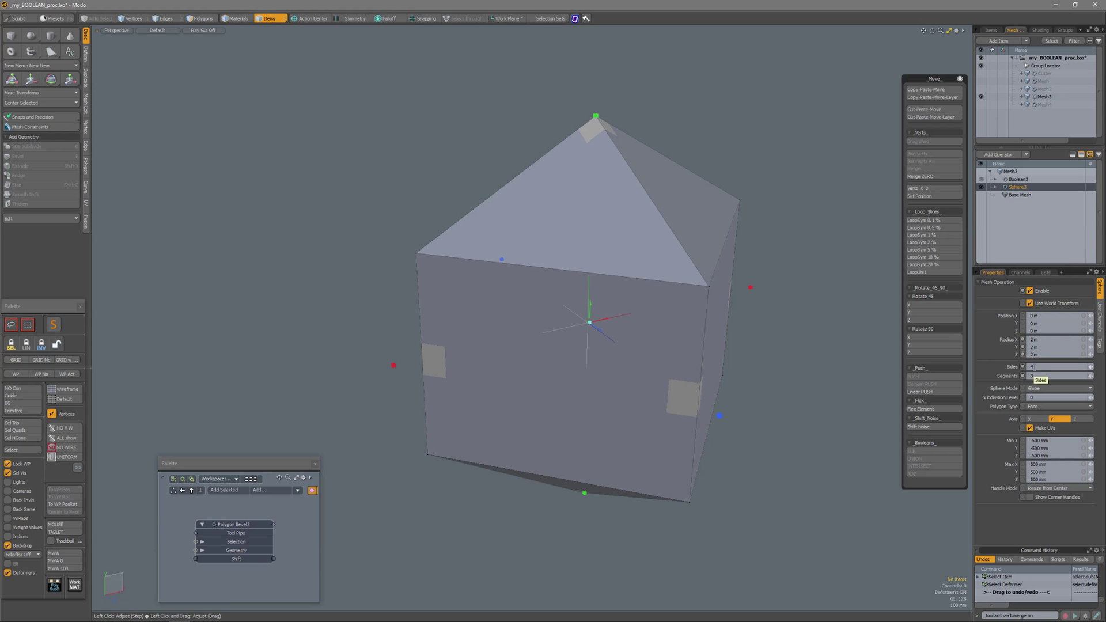
click(1017, 180)
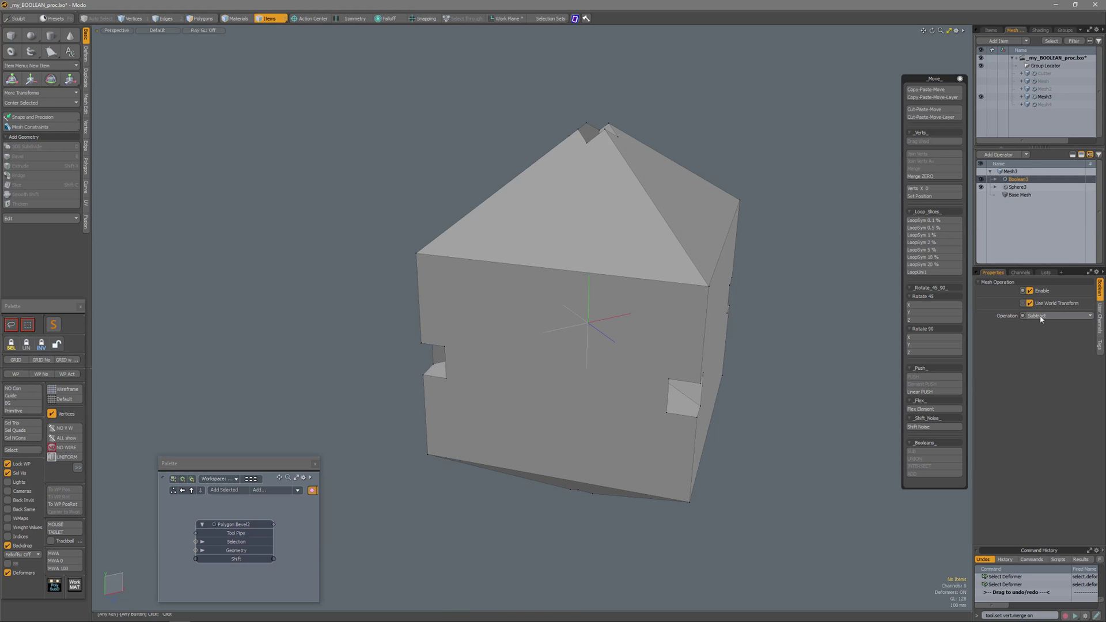
alt+drag(792, 395, 809, 375)
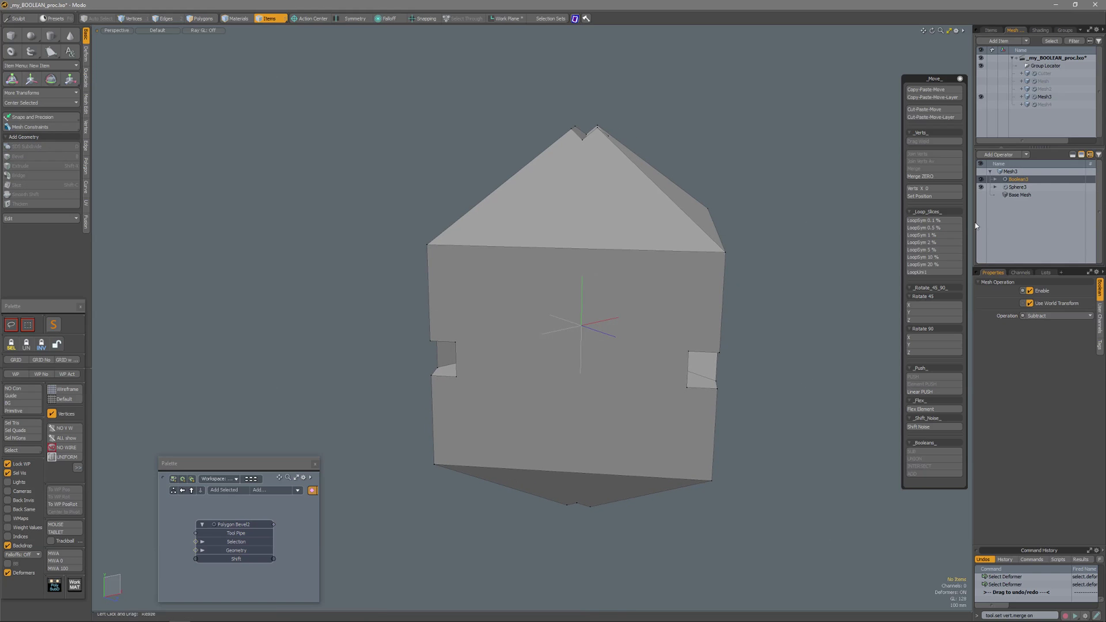
click(996, 179)
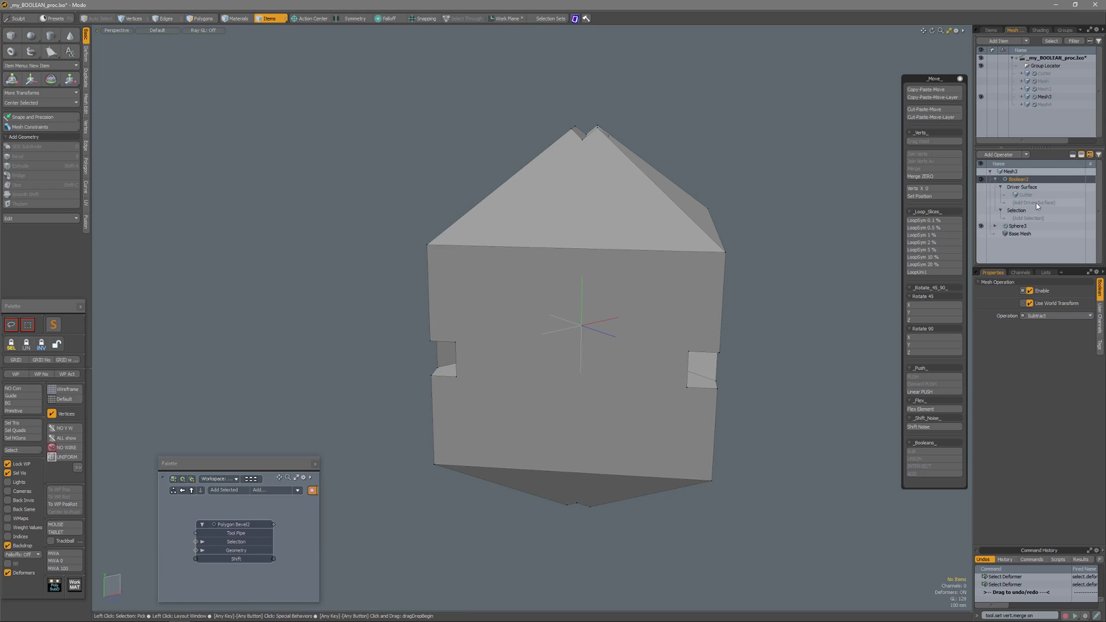
mouse_move(820, 324)
alt+mouse_down()
mouse_move(805, 320)
mouse_move(832, 323)
alt+mouse_up()
Vary the Shift of Polygon Bevel2 on the cut Mesh3 up to 715 mm, settling at 245 mm.
click(234, 559)
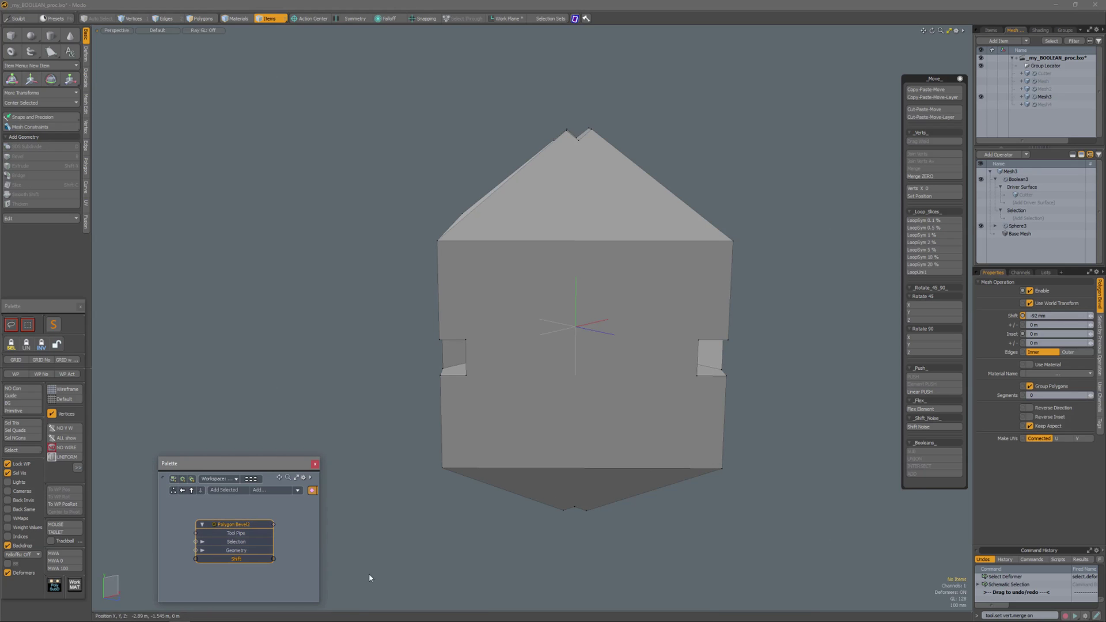
key(c)
drag(476, 568, 539, 569)
mouse_move(630, 425)
alt+mouse_down()
mouse_move(636, 374)
mouse_move(627, 437)
alt+mouse_up()
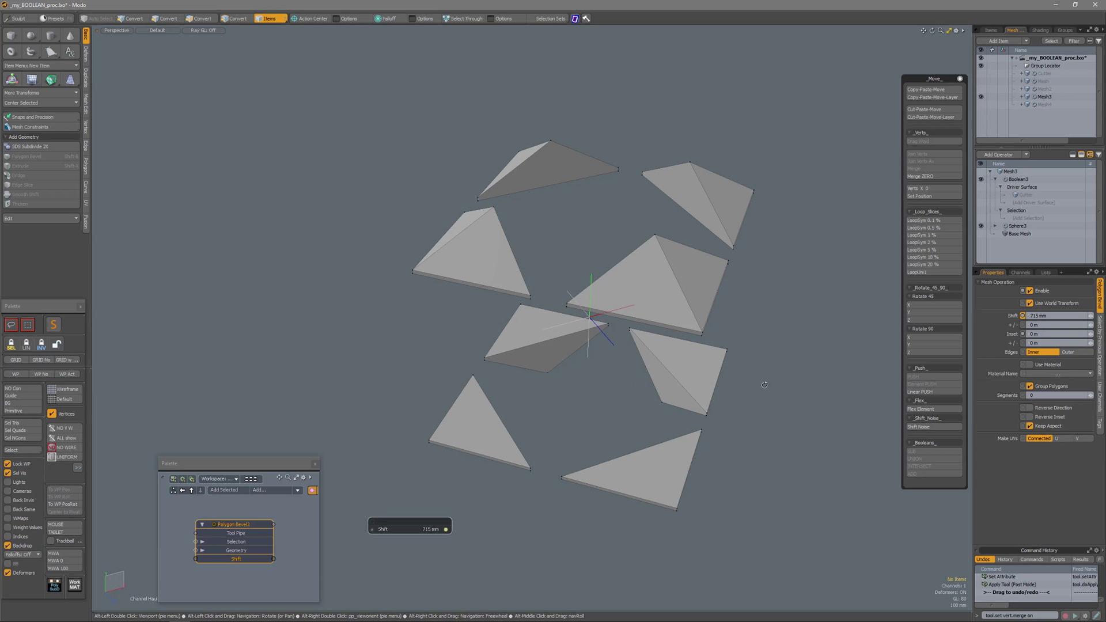
drag(409, 529, 337, 528)
alt+drag(710, 403, 818, 213)
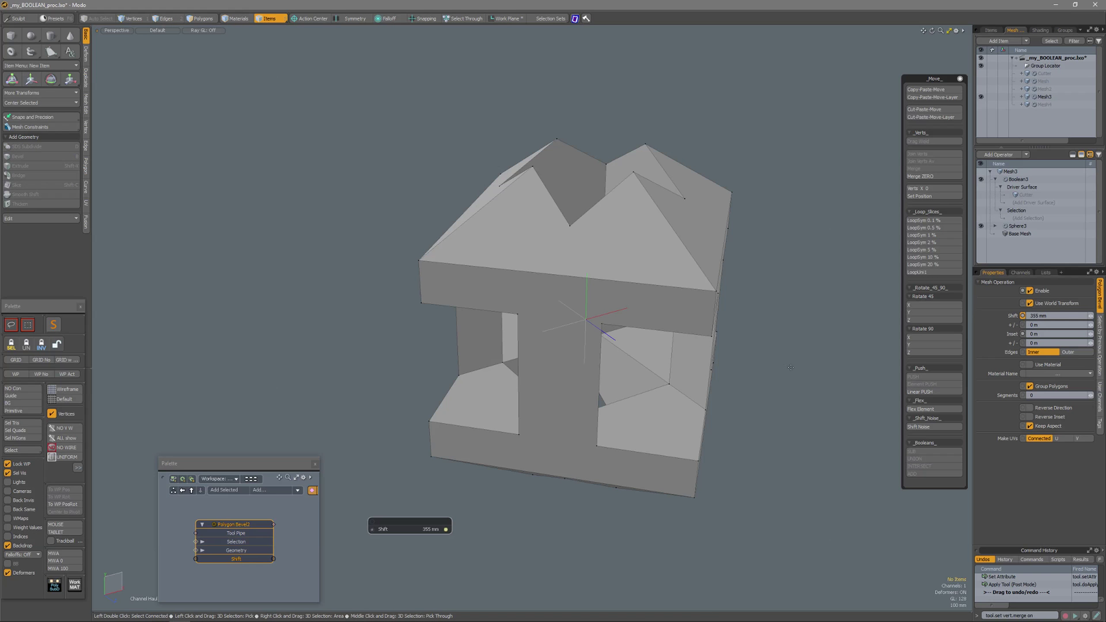
drag(410, 529, 347, 529)
alt+drag(809, 392, 805, 366)
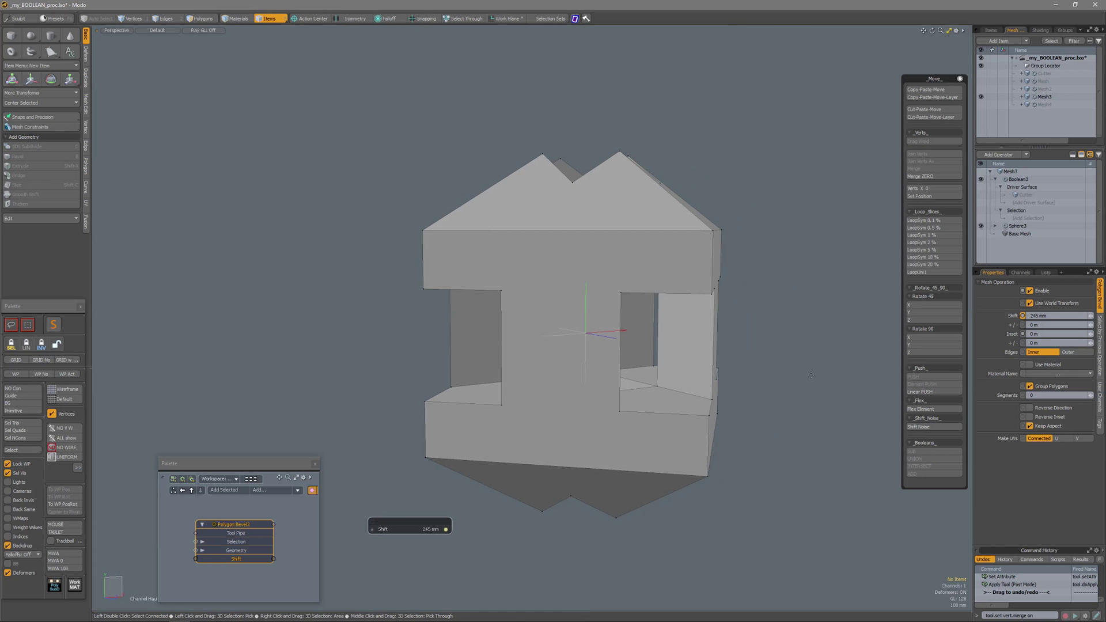
key(space)
Show Mesh4 in place of Mesh3, select it, and select its Cylinder operator.
click(981, 97)
click(980, 105)
click(1045, 105)
mouse_move(571, 271)
alt+mouse_down()
mouse_move(610, 288)
mouse_move(628, 311)
alt+mouse_up()
scroll(610, 288, down, 3)
click(1016, 187)
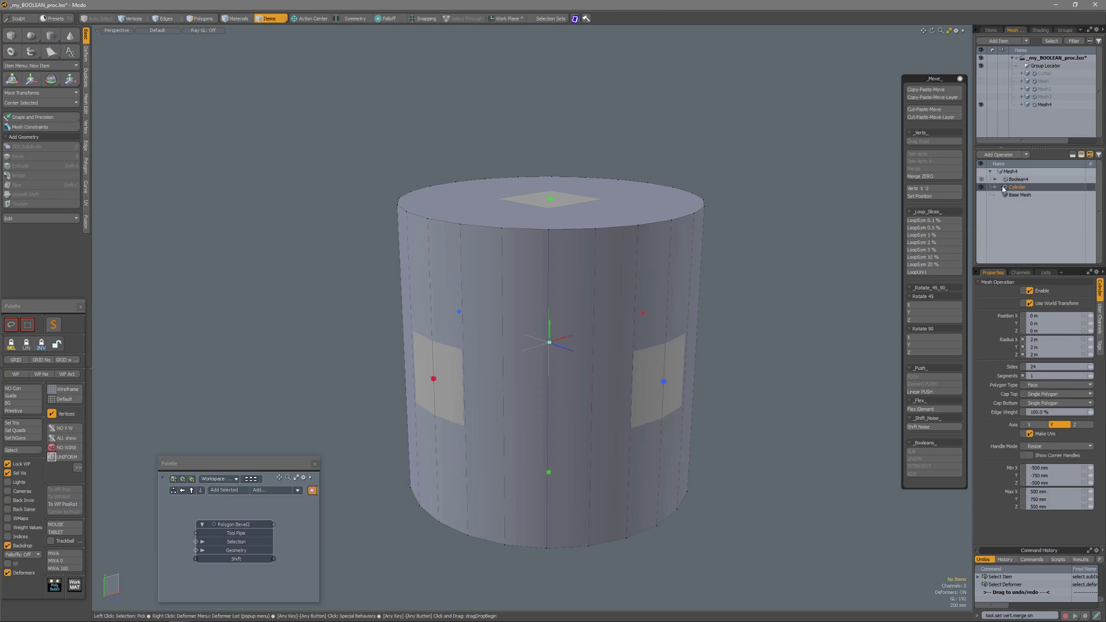
Disable Mesh4's Cylinder operator and add a Cone operator above the Base Mesh with a size of 2 m.
click(982, 188)
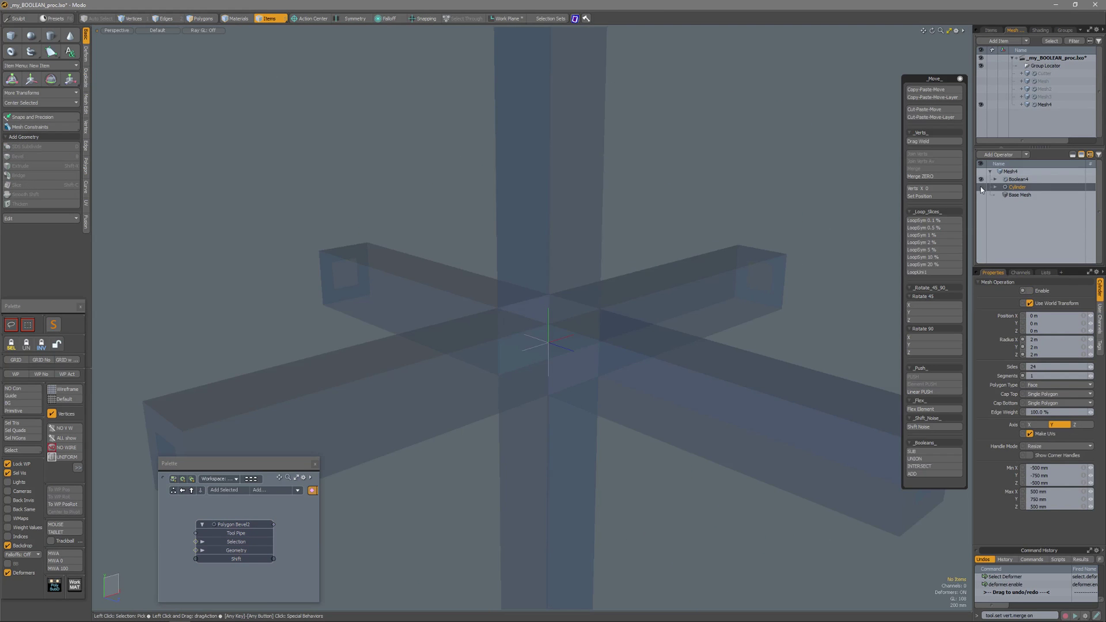
click(1013, 195)
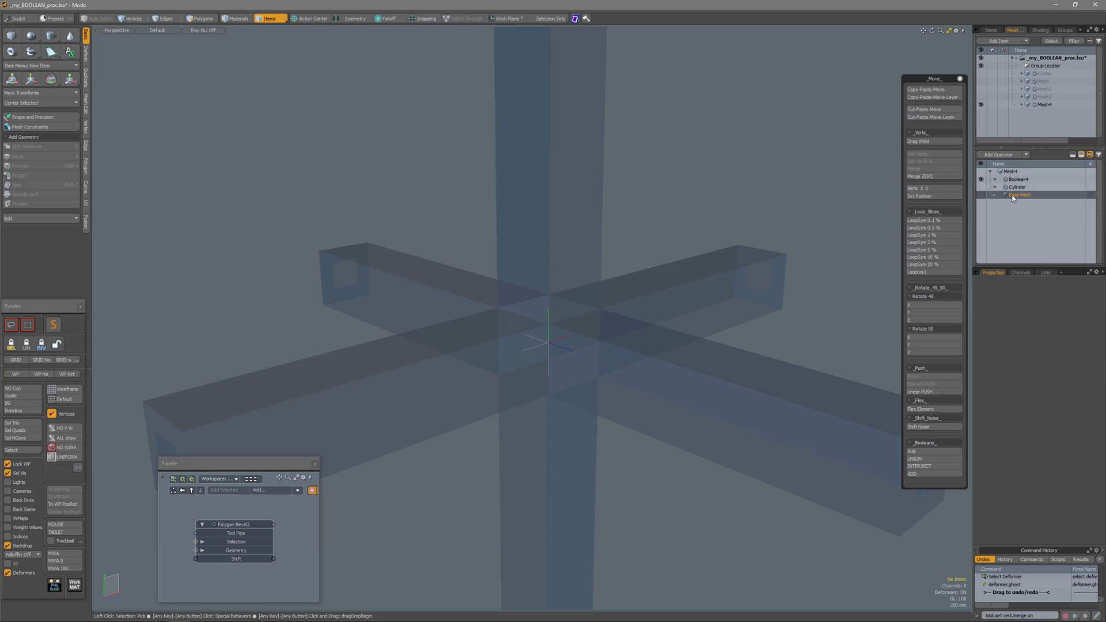
click(1002, 157)
scroll(921, 182, down, 1)
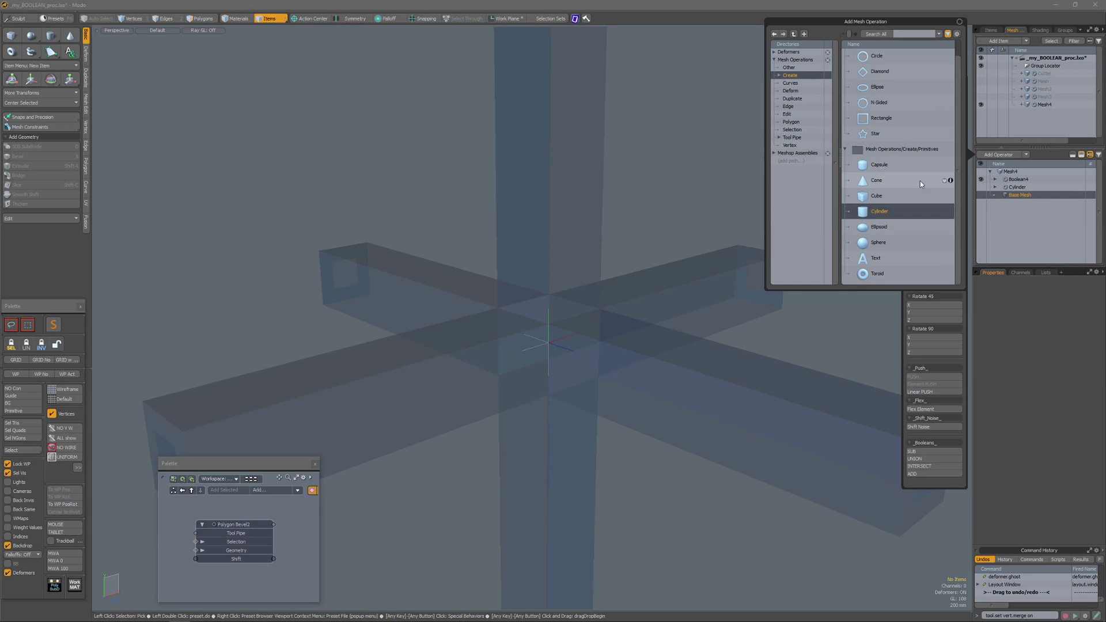
double_click(872, 181)
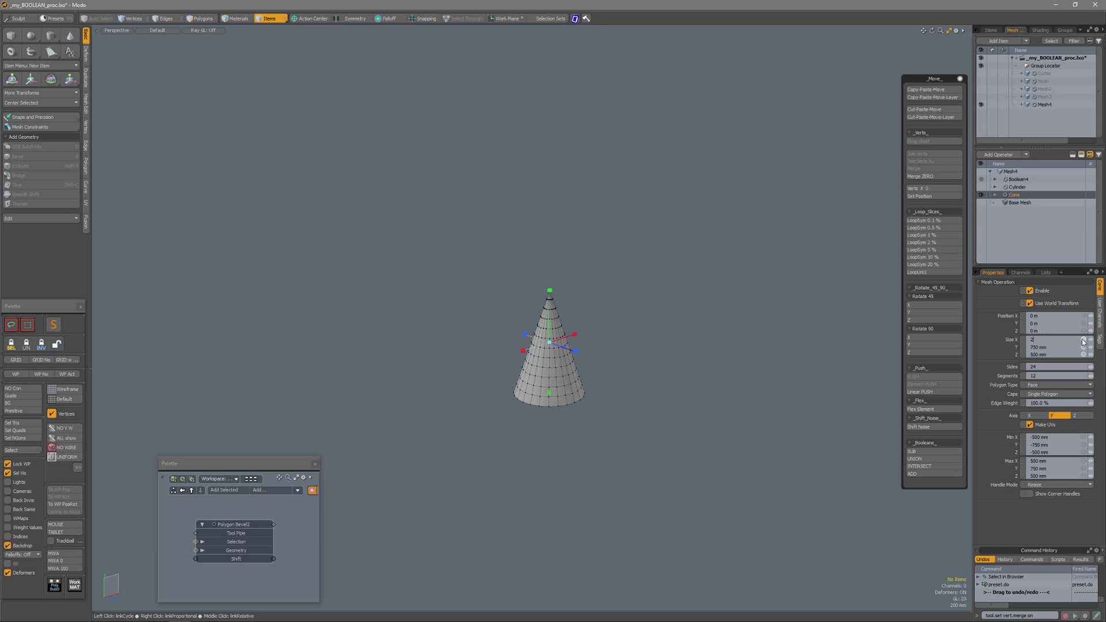
key(Return)
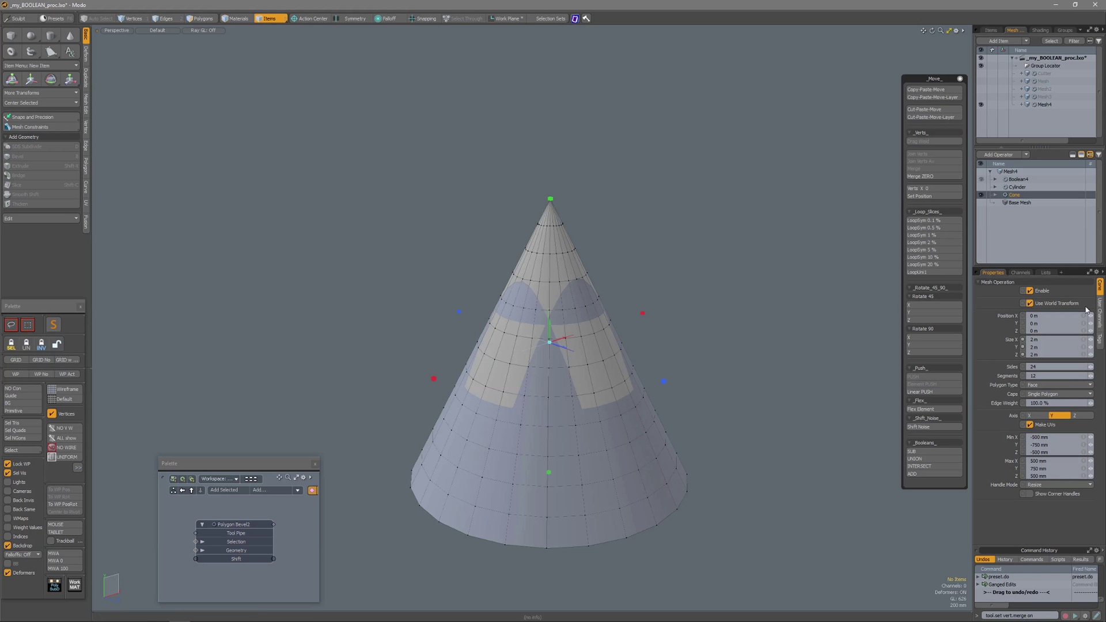
Inspect the cut cone with the Boolean4 operator selected, and delete the disabled Cylinder operator.
click(1027, 180)
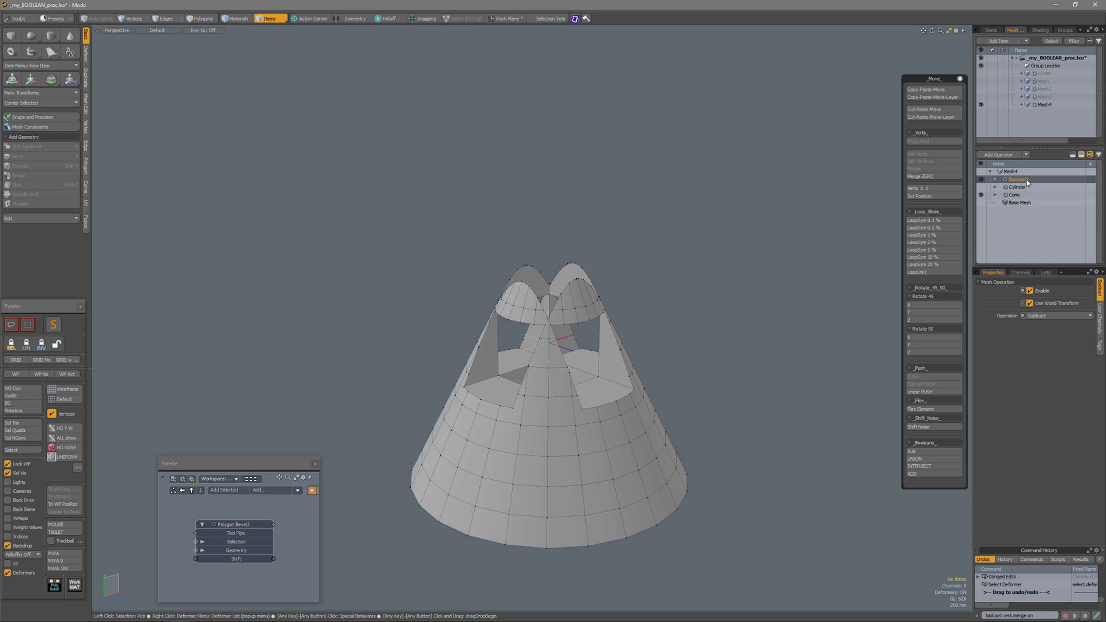
alt+drag(553, 388, 632, 341)
scroll(766, 295, up, 2)
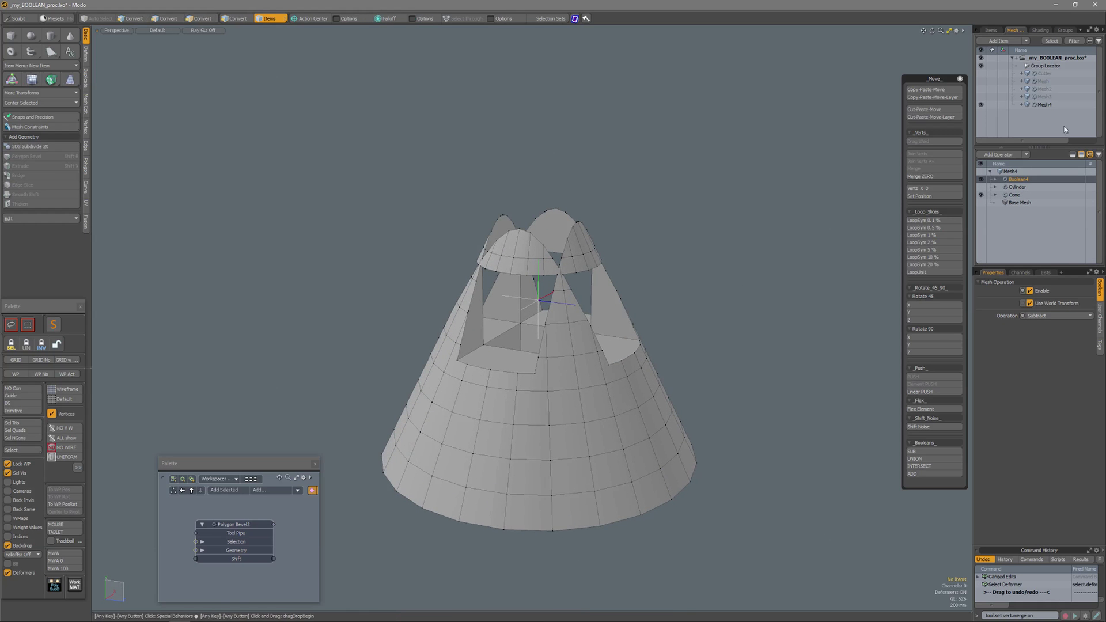
click(1017, 188)
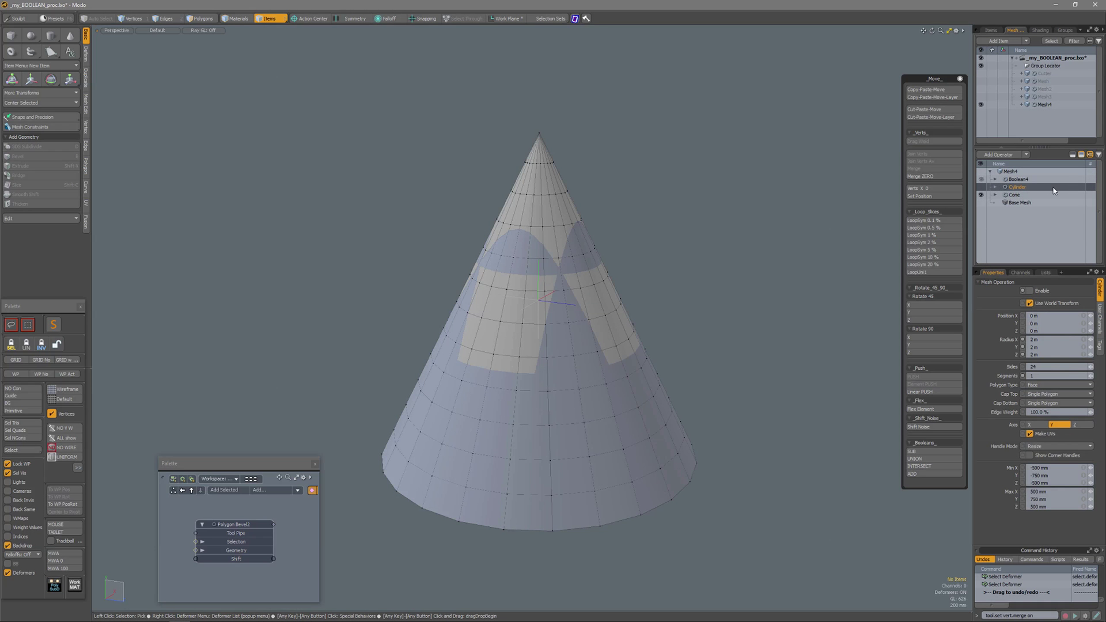
key(Delete)
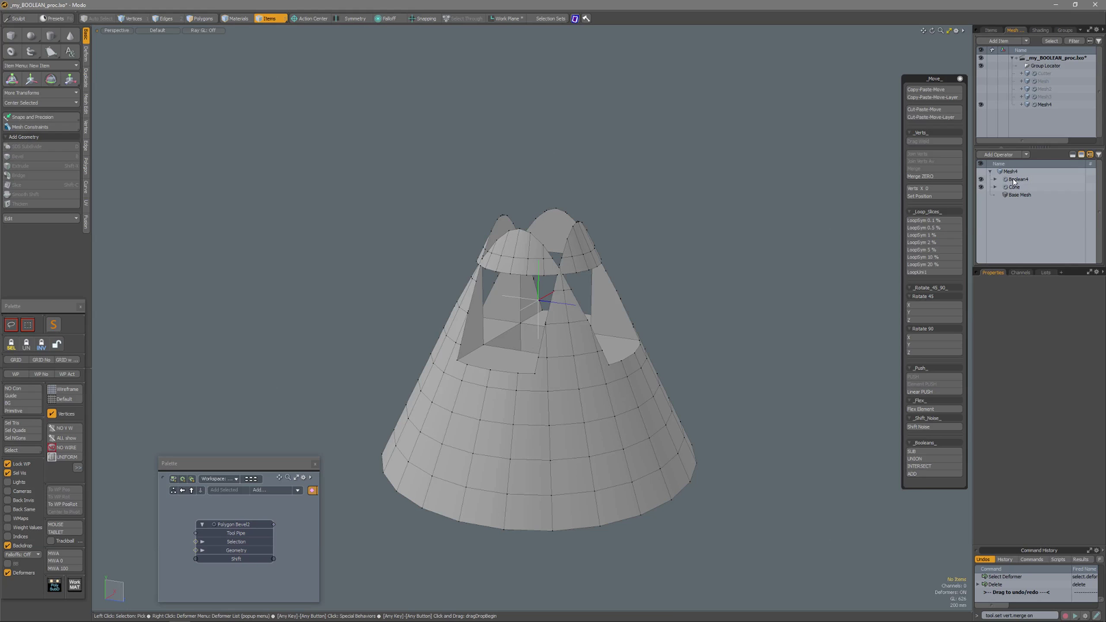
Duplicate Mesh4 and set the Operation of the duplicate's Boolean to Intersect.
click(1037, 106)
key(ctrl+d)
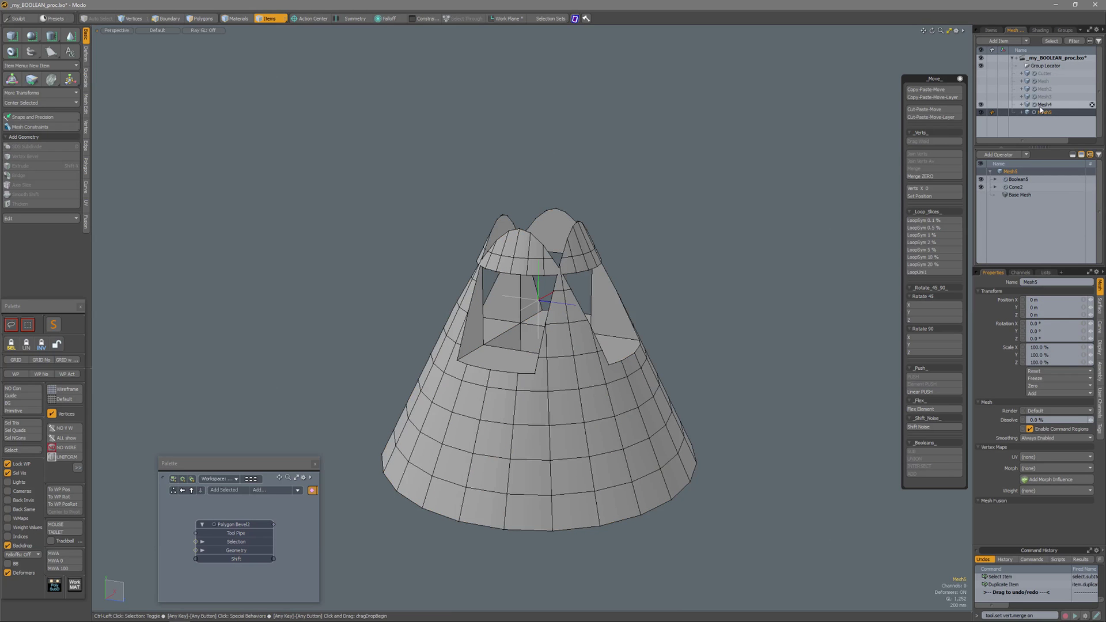
click(1017, 179)
click(1037, 316)
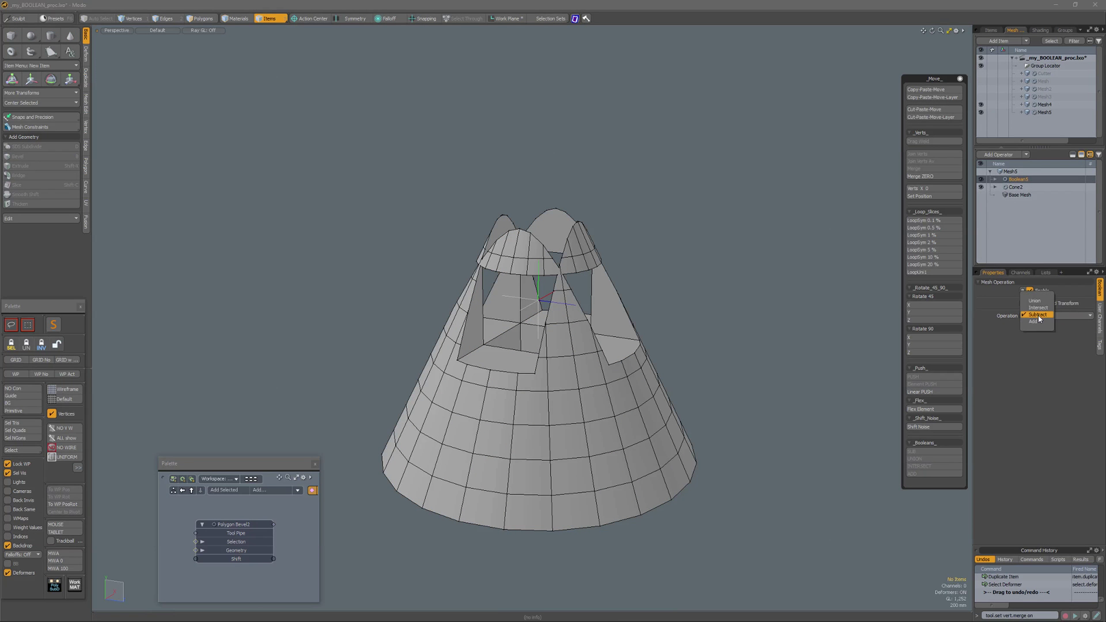
click(1040, 307)
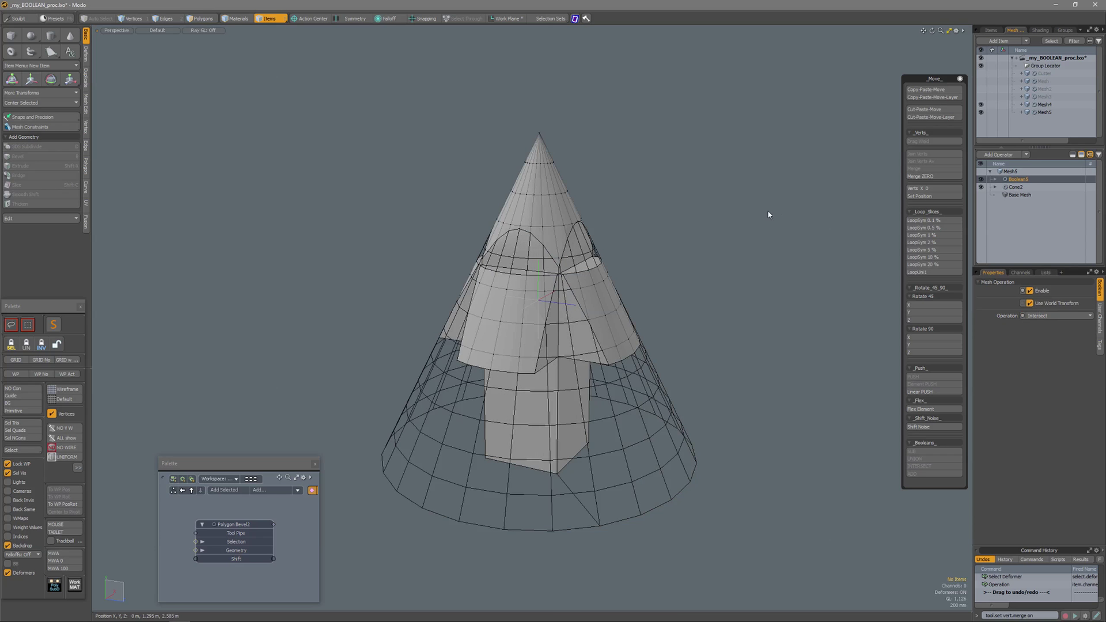
alt+drag(776, 212, 854, 193)
Compare the subtracted and intersected cone parts by selecting Mesh4, both meshes together, and Mesh5 alone.
click(1040, 106)
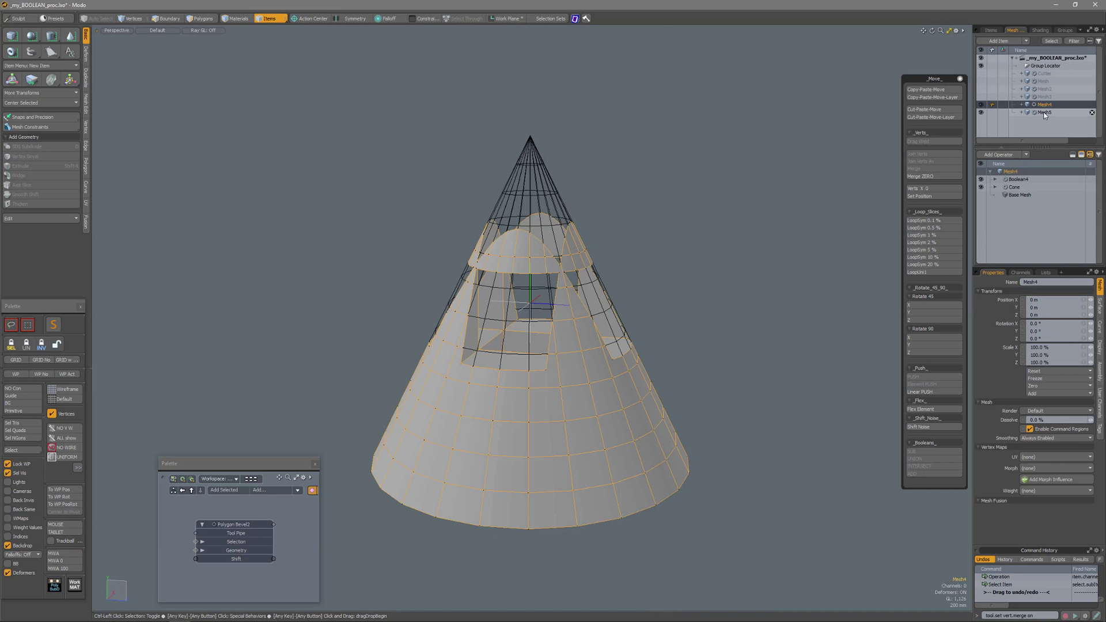
ctrl+click(1044, 113)
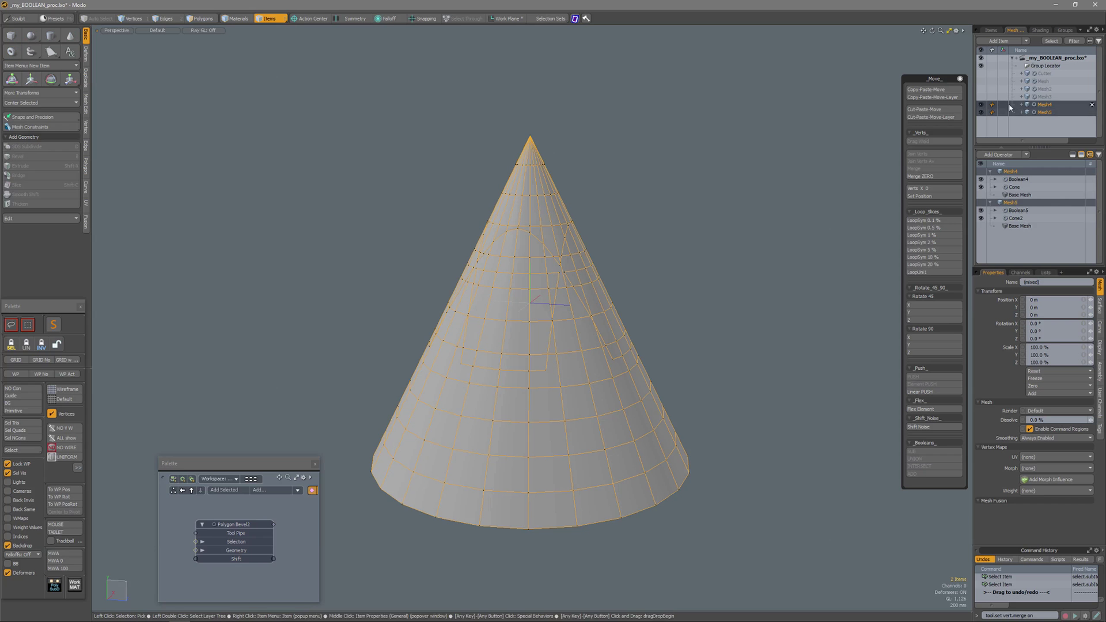
click(1041, 113)
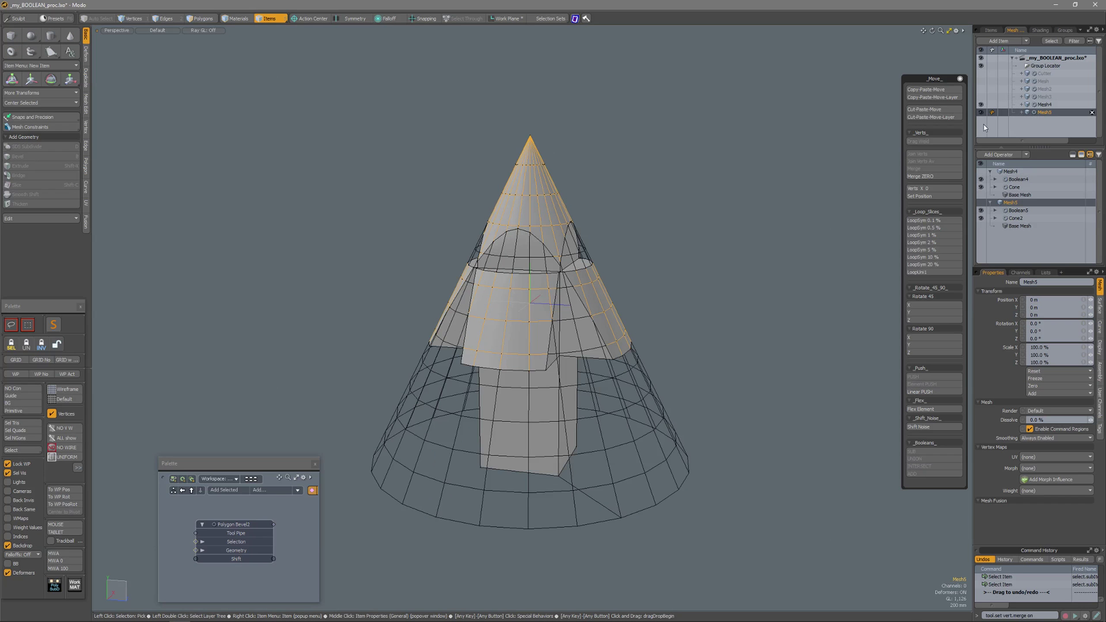
Reduce the Shift of Polygon Bevel2 to -35 mm, hiding Mesh4 to isolate the intersected cone part.
click(243, 560)
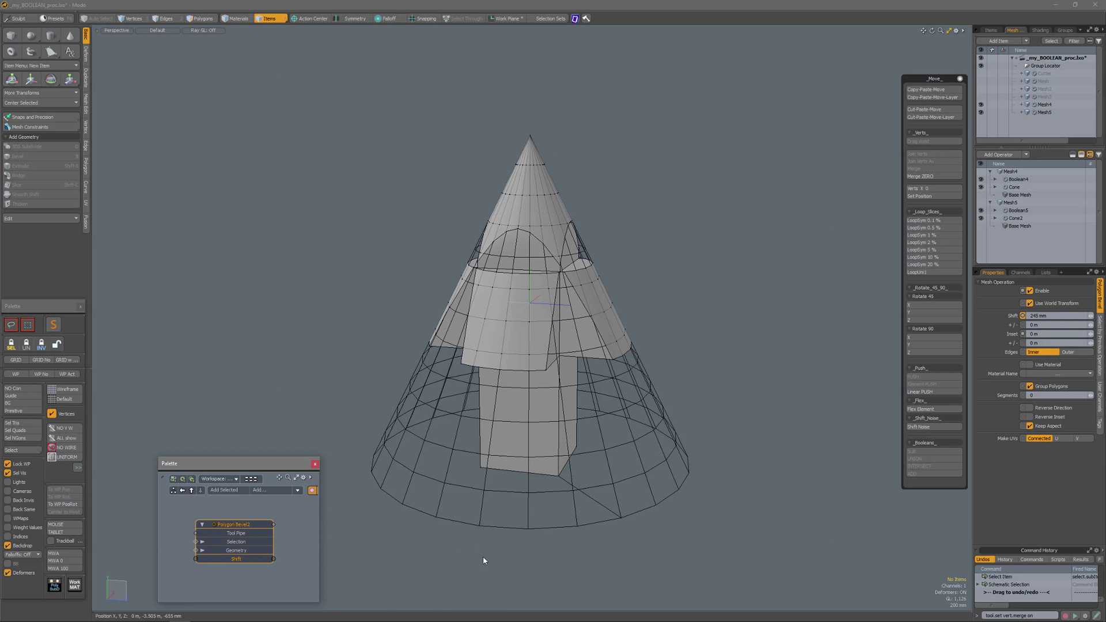
key(c)
drag(482, 559, 448, 559)
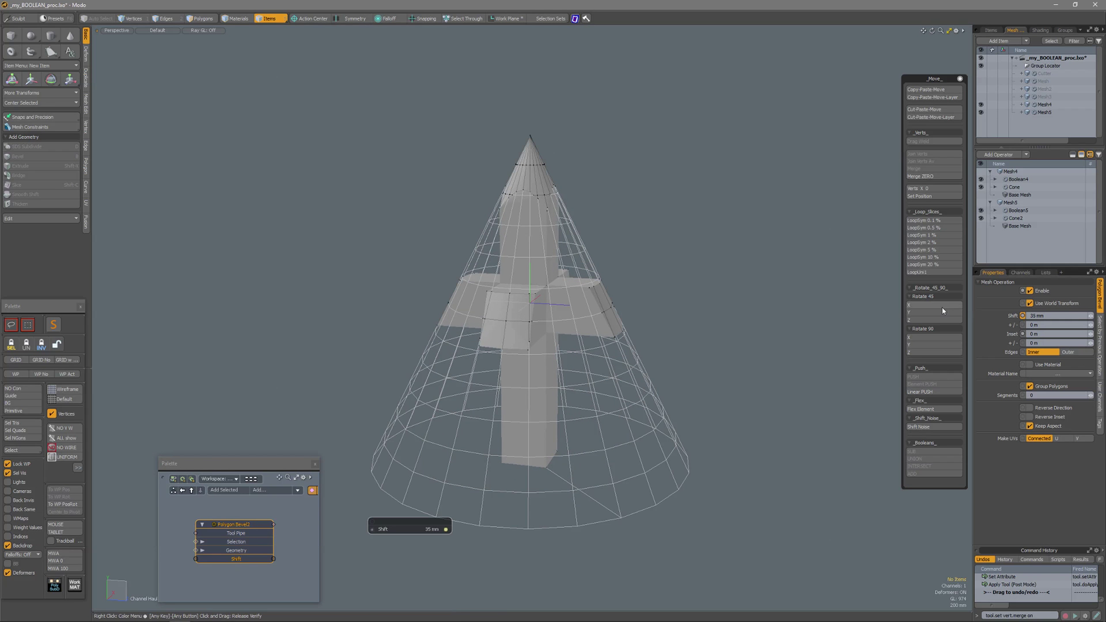
click(981, 105)
drag(708, 434, 651, 434)
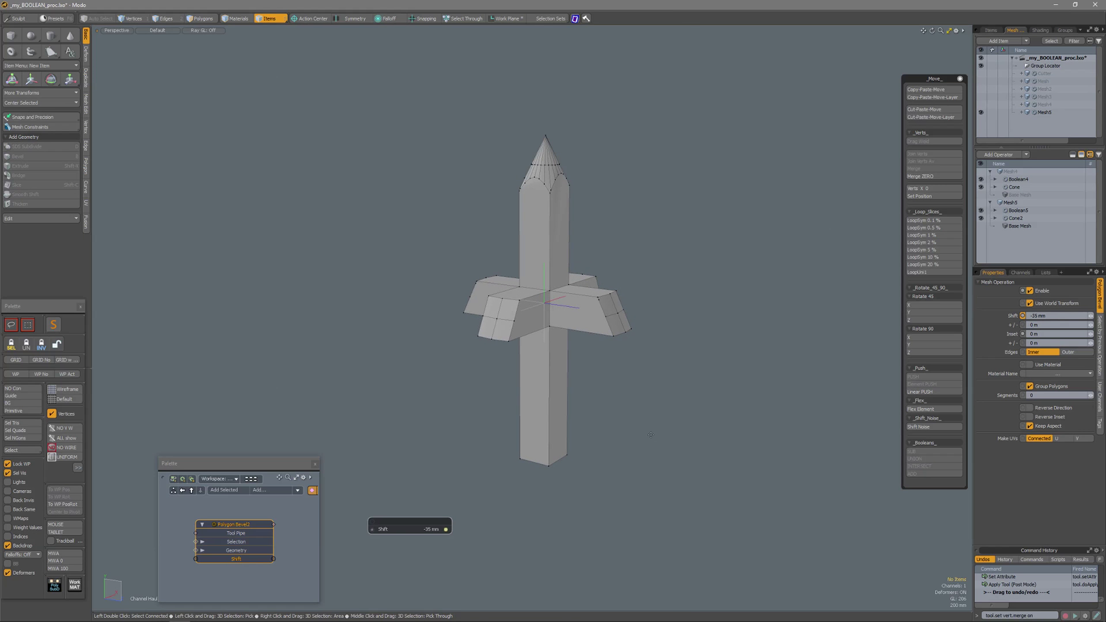
Hide Mesh5 and show Mesh4 with it selected, isolating the subtracted cone.
click(990, 105)
click(981, 112)
click(981, 105)
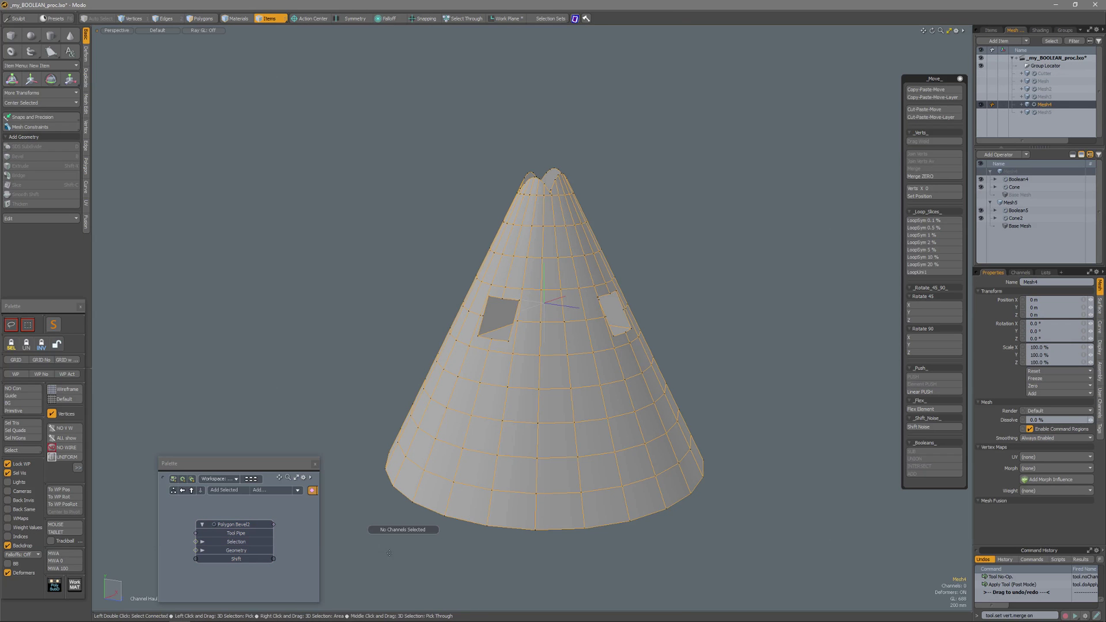
Increase the Shift of Polygon Bevel2 interactively to about 530 mm to widen the cuts in the cone.
click(239, 555)
drag(507, 585, 709, 585)
drag(593, 586, 494, 562)
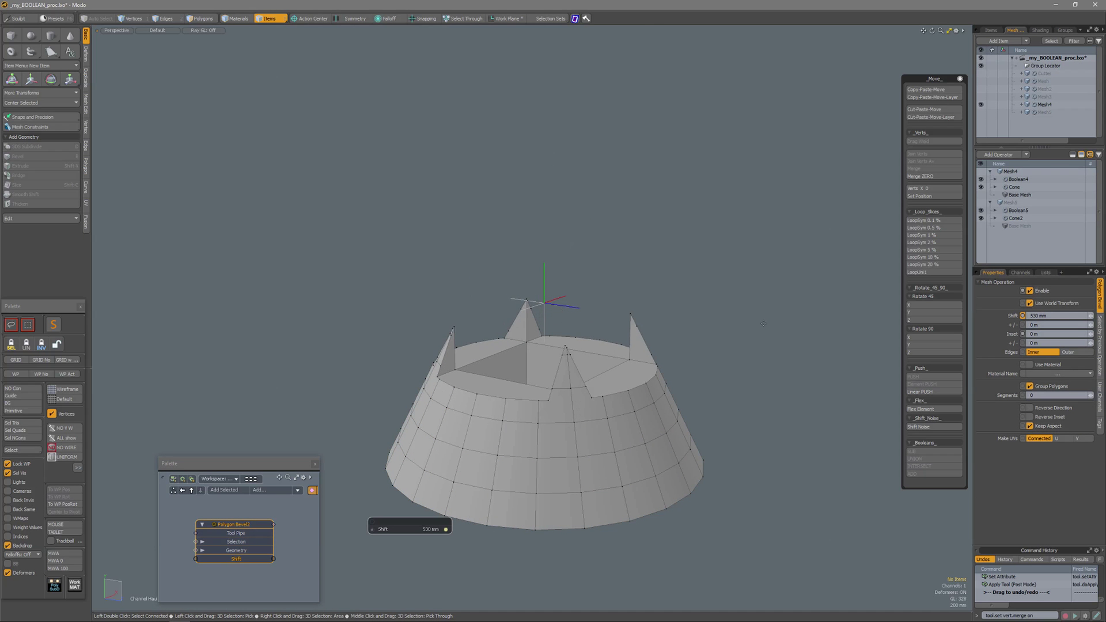
Move the Transform Effector down along Y to about -185 mm to reposition the cut in the cone.
click(996, 32)
click(1041, 73)
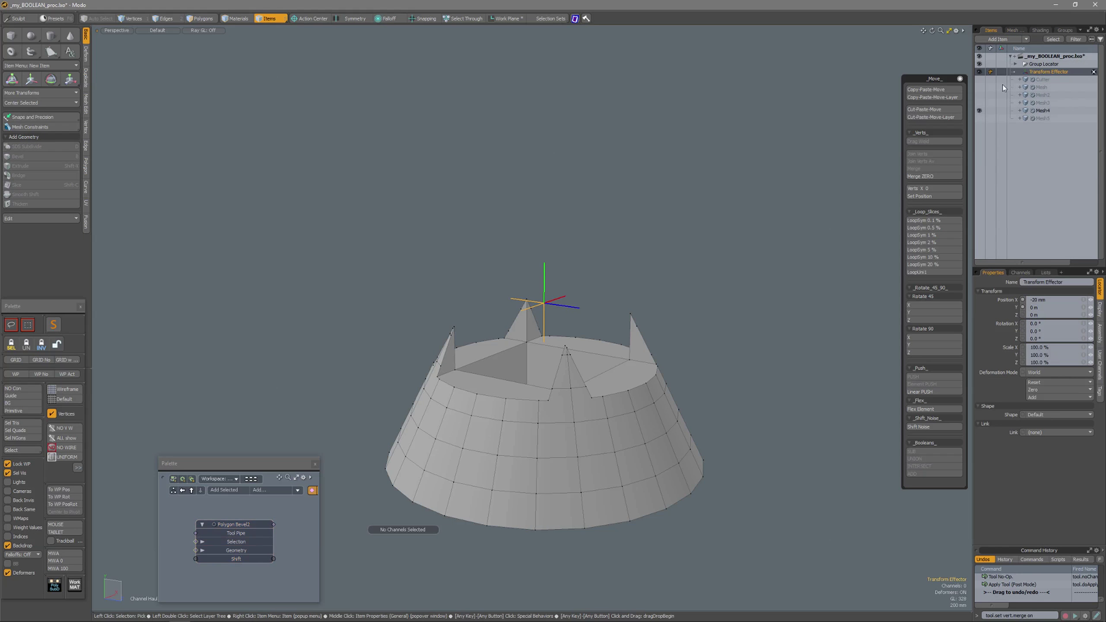
key(w)
drag(544, 270, 554, 211)
key(q)
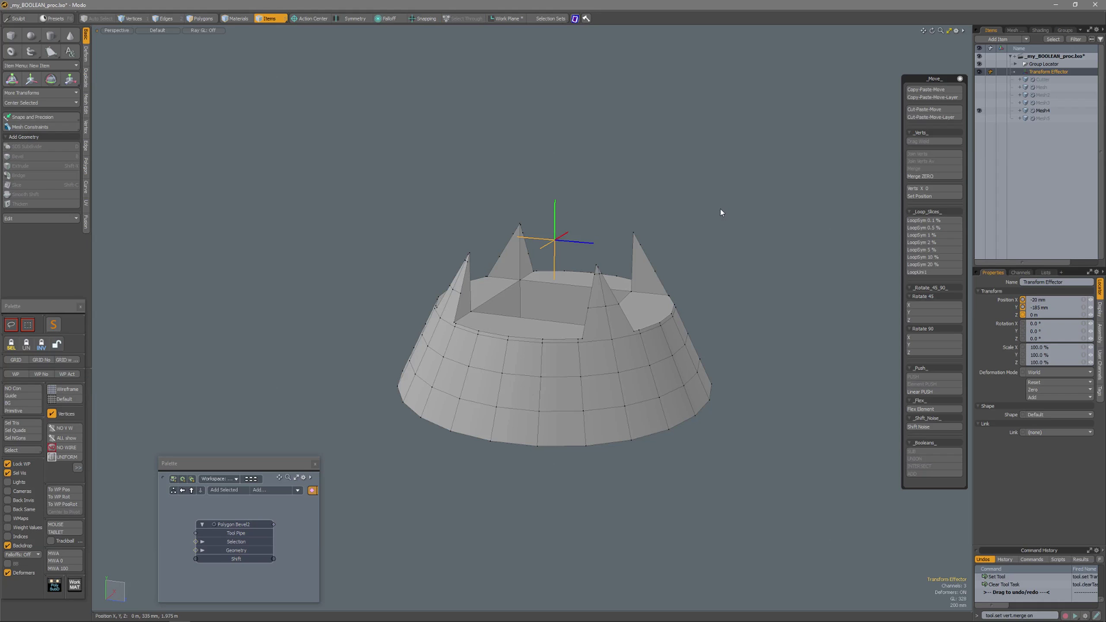
click(720, 212)
Hide Mesh4 and show the Cutter with it selected, isolating the Cutter.
click(978, 110)
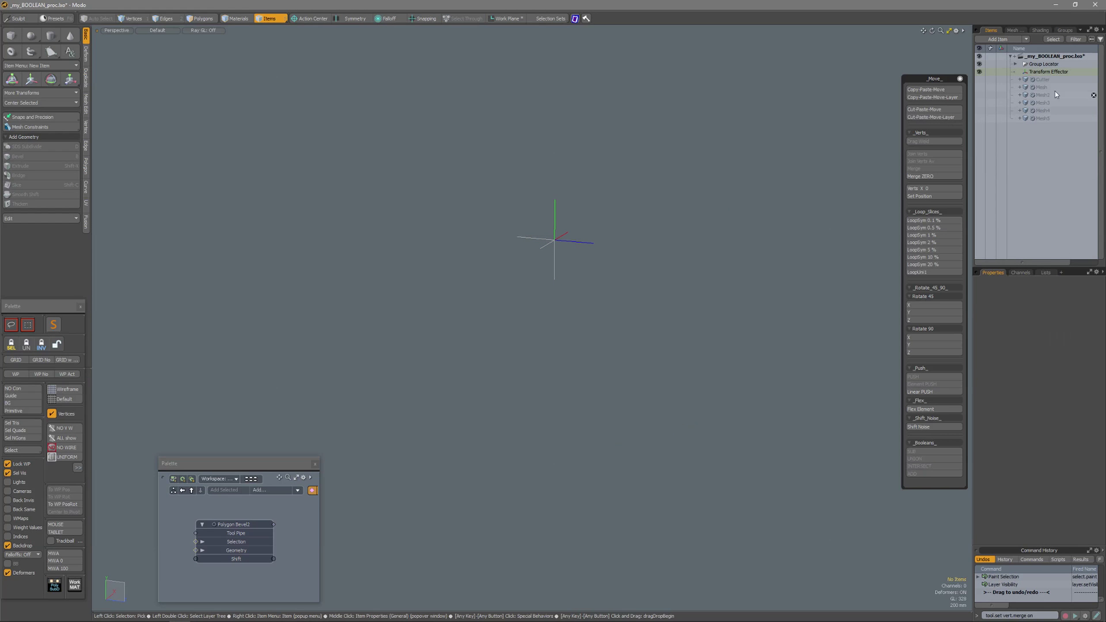
click(1039, 80)
click(979, 80)
key(a)
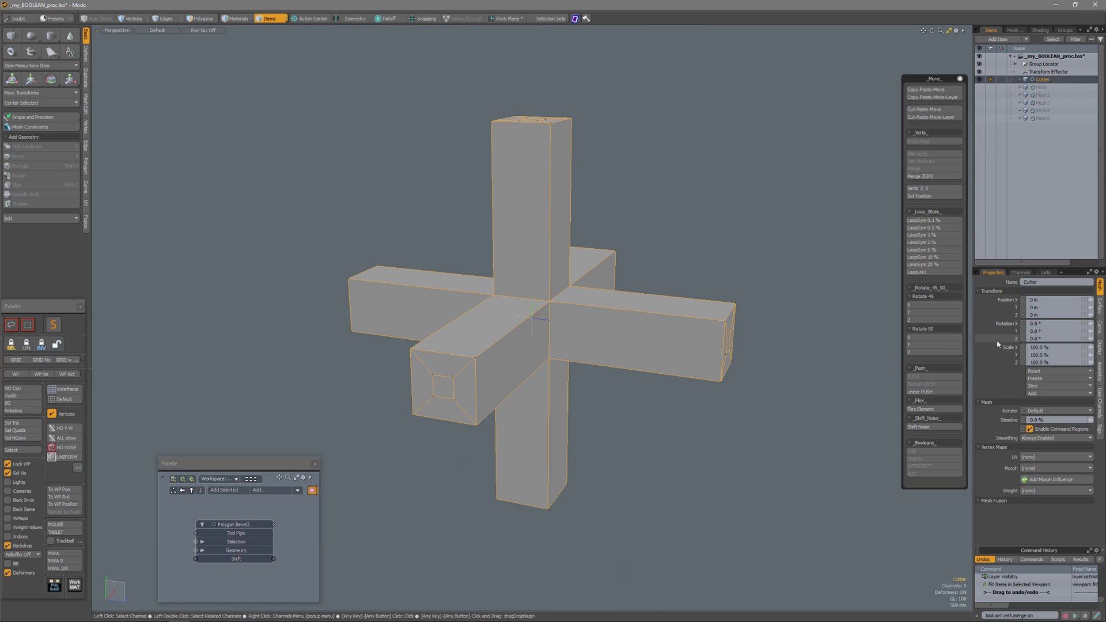
Disable the Cutter's Transform and both Polygon Bevels, re-enable them one by one, and inspect Polygon Bevel2's Select By Previous Operation.
click(1015, 31)
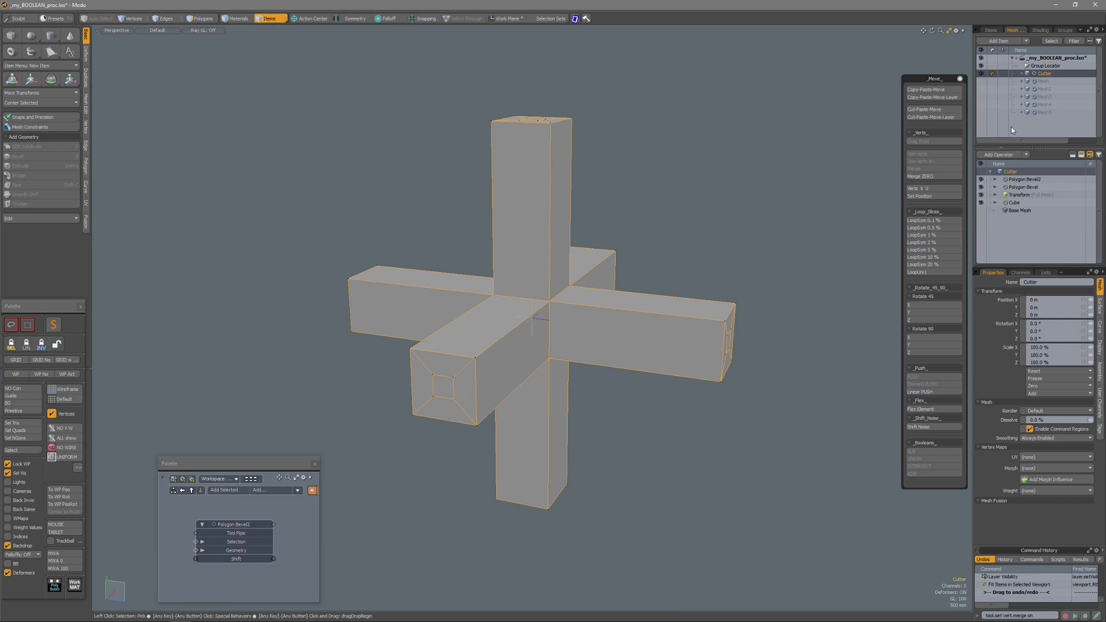
drag(981, 182, 983, 199)
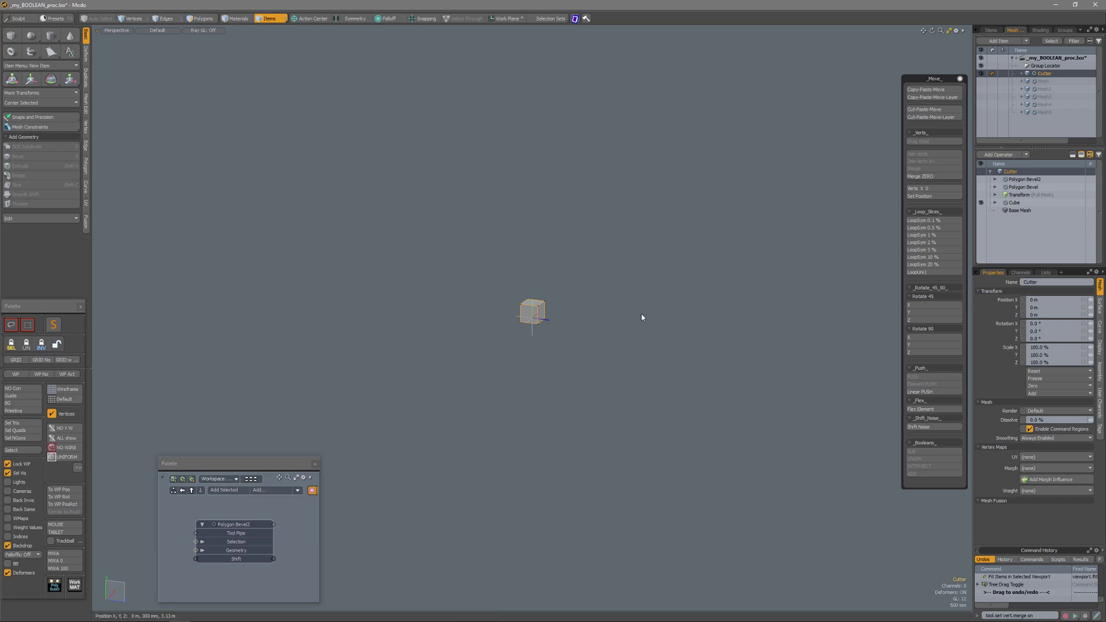
ctrl+alt+drag(582, 313, 657, 347)
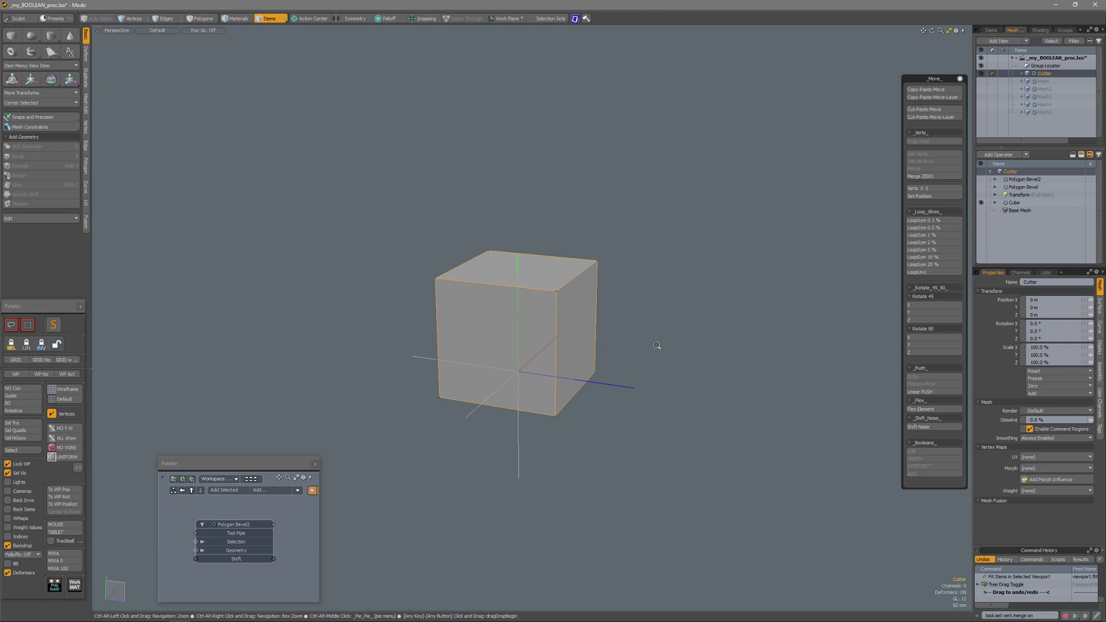
click(981, 195)
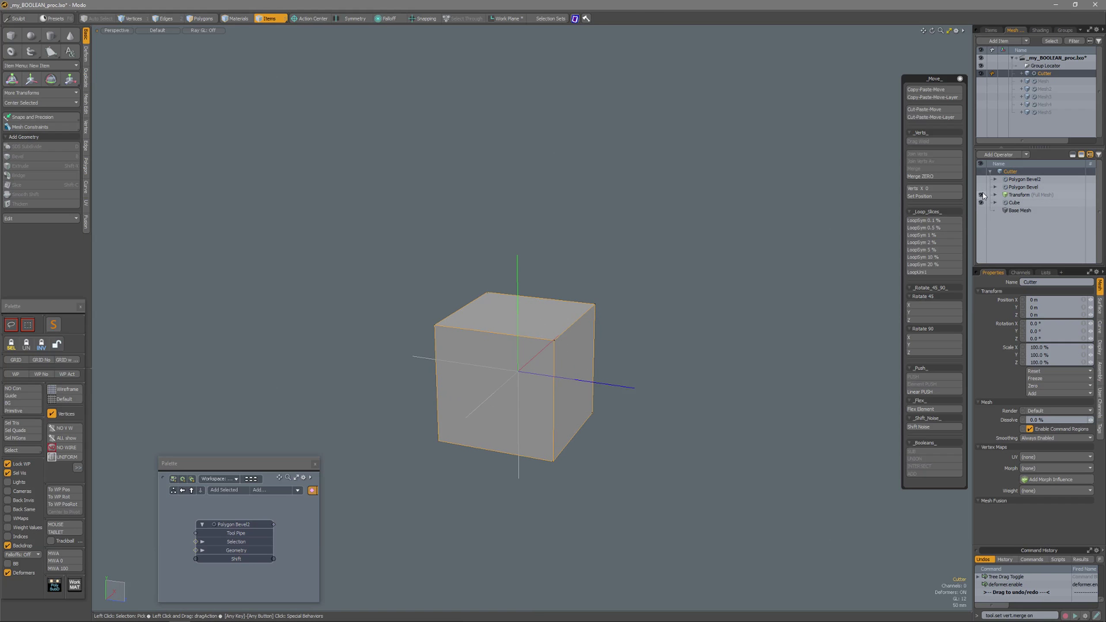
click(981, 187)
key(a)
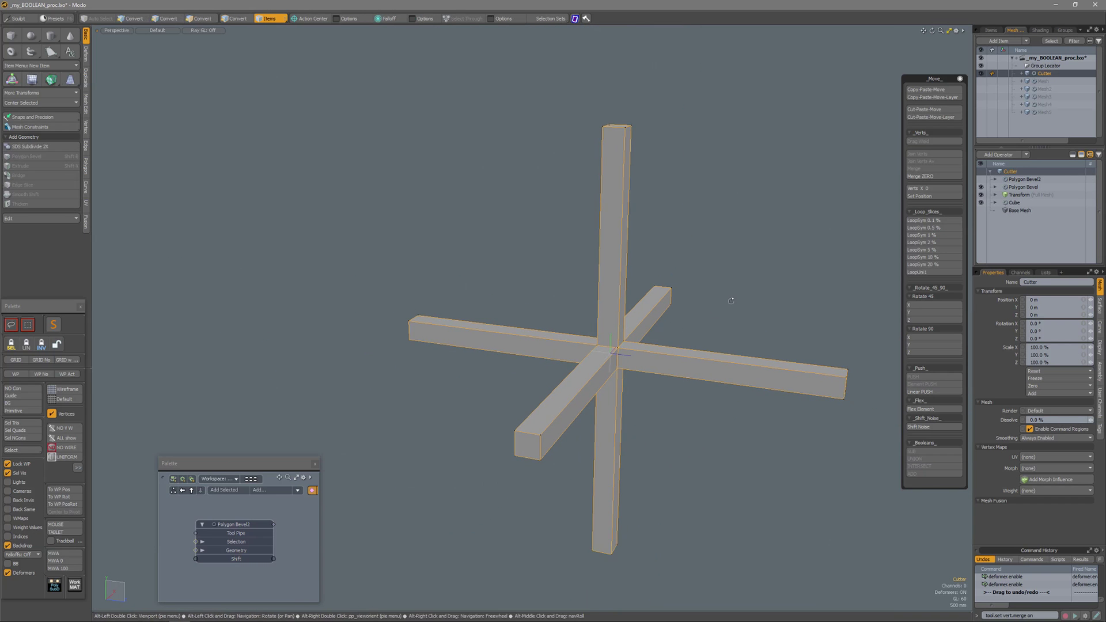
click(981, 179)
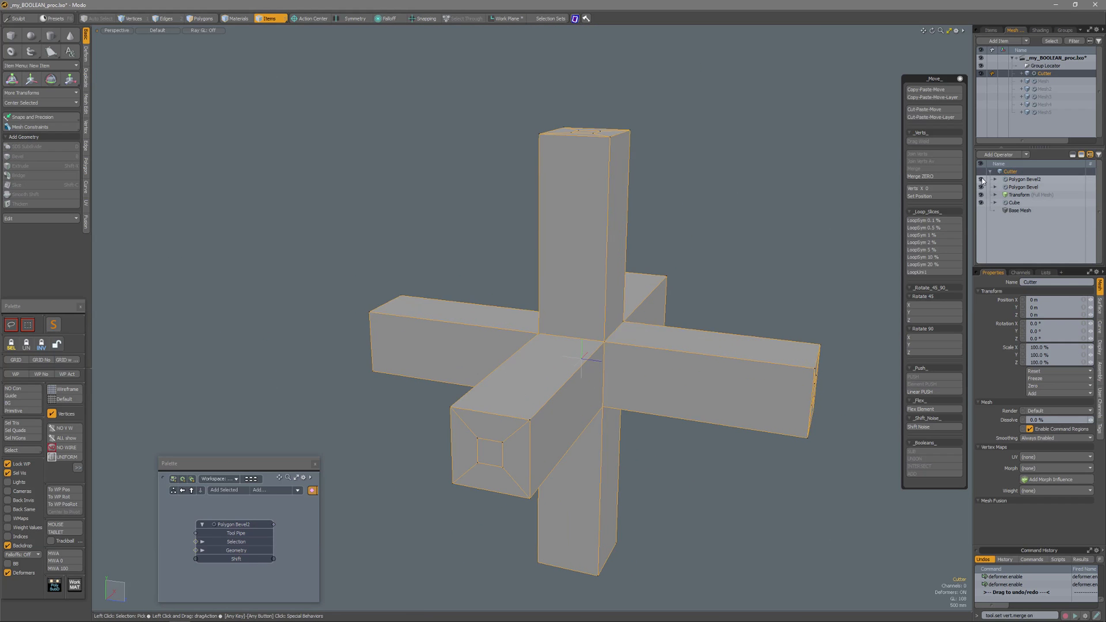
click(995, 179)
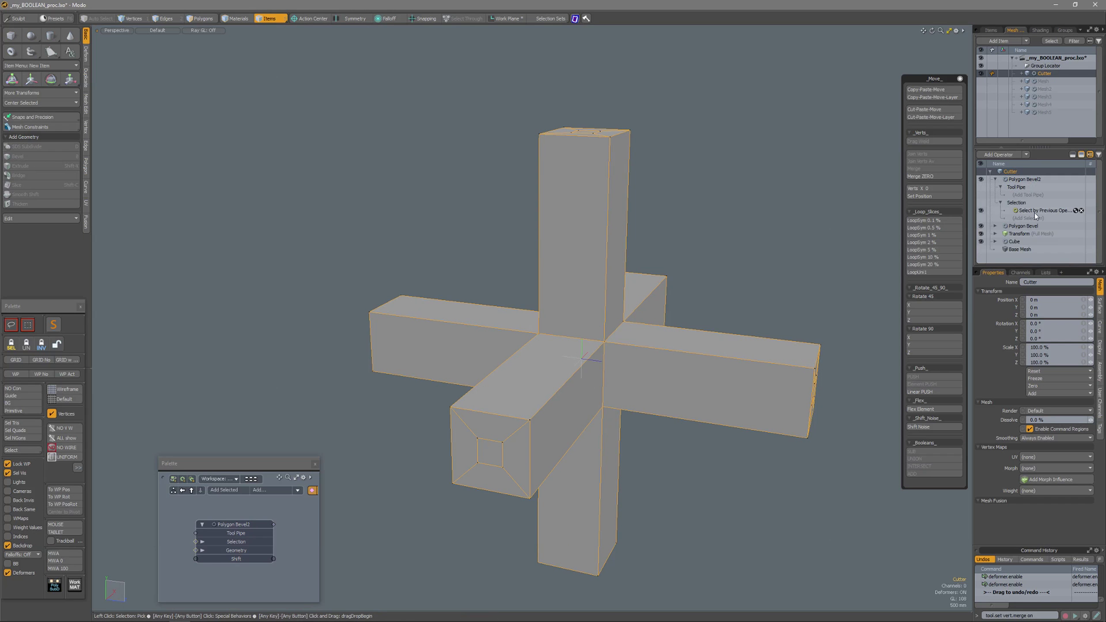
click(1035, 211)
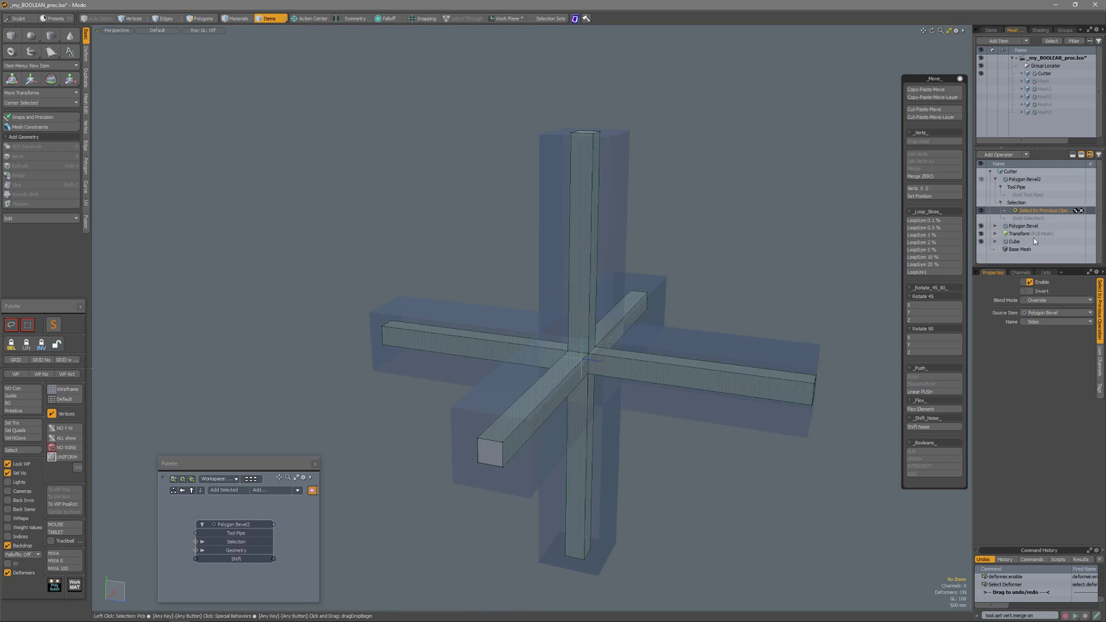
Raise the Shift of Polygon Bevel2 to 700 mm.
click(1018, 182)
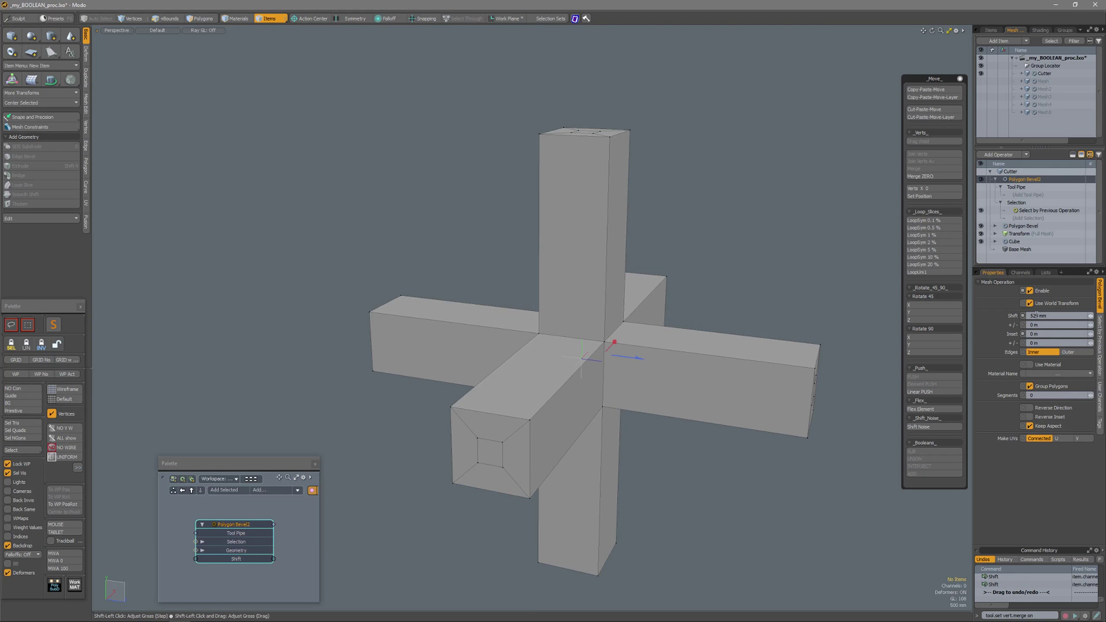
shift+scroll(1036, 315, down, 5)
shift+scroll(1036, 315, up, 8)
shift+scroll(1036, 315, up, 10)
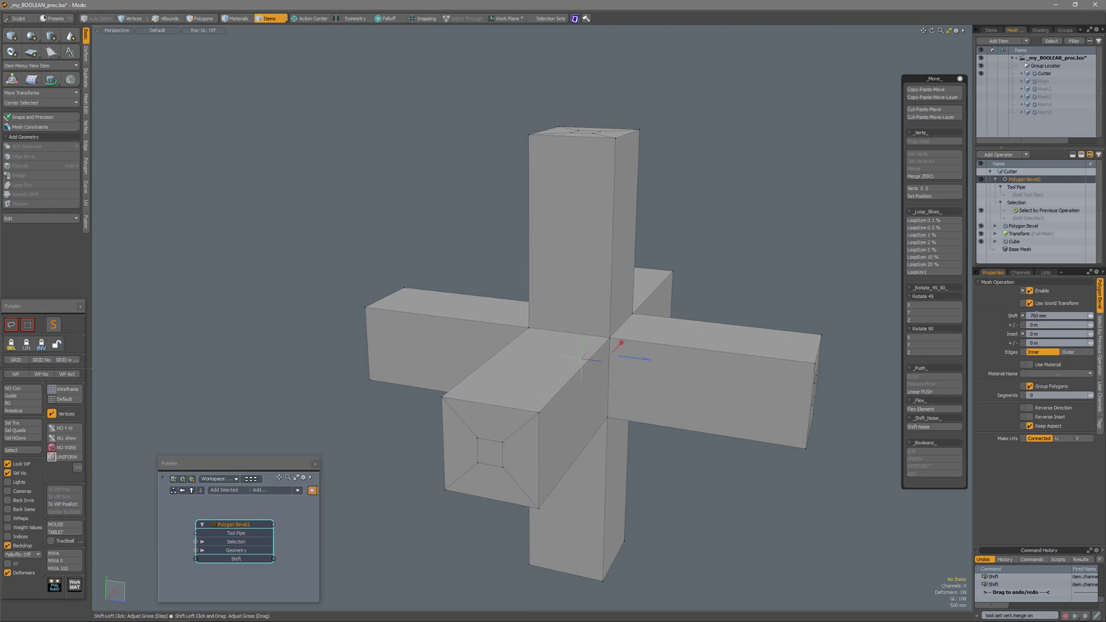
shift+scroll(1036, 315, down, 11)
shift+drag(1035, 315, 1035, 315)
shift+click(1034, 315)
Reduce the Shift channel of Polygon Bevel2 interactively to 50 mm to thin the Cutter's arms.
drag(247, 464, 241, 458)
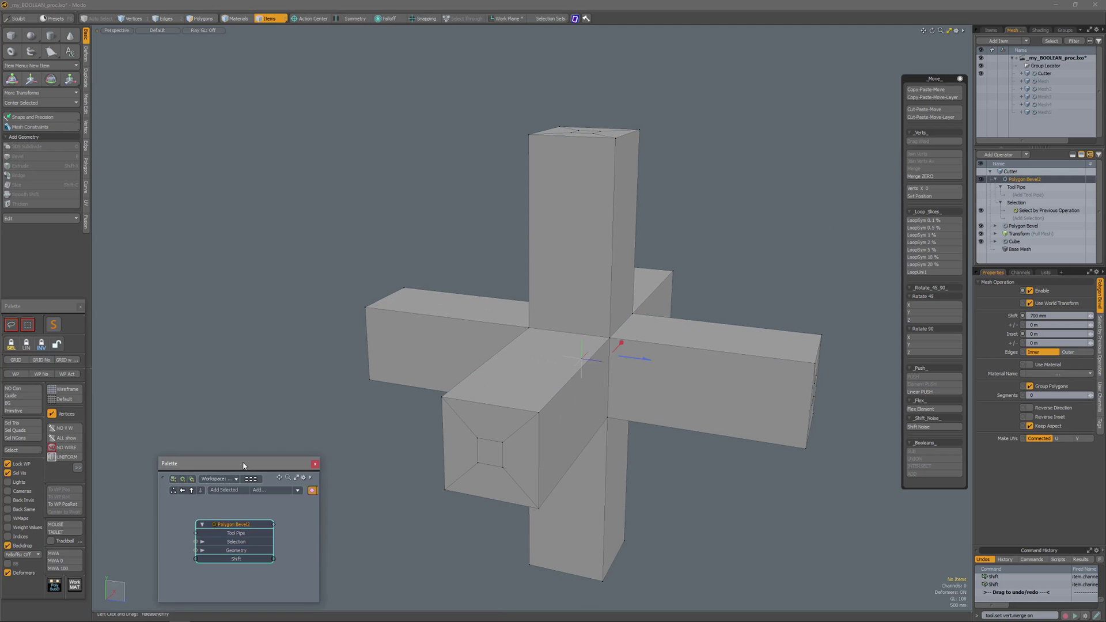
click(230, 553)
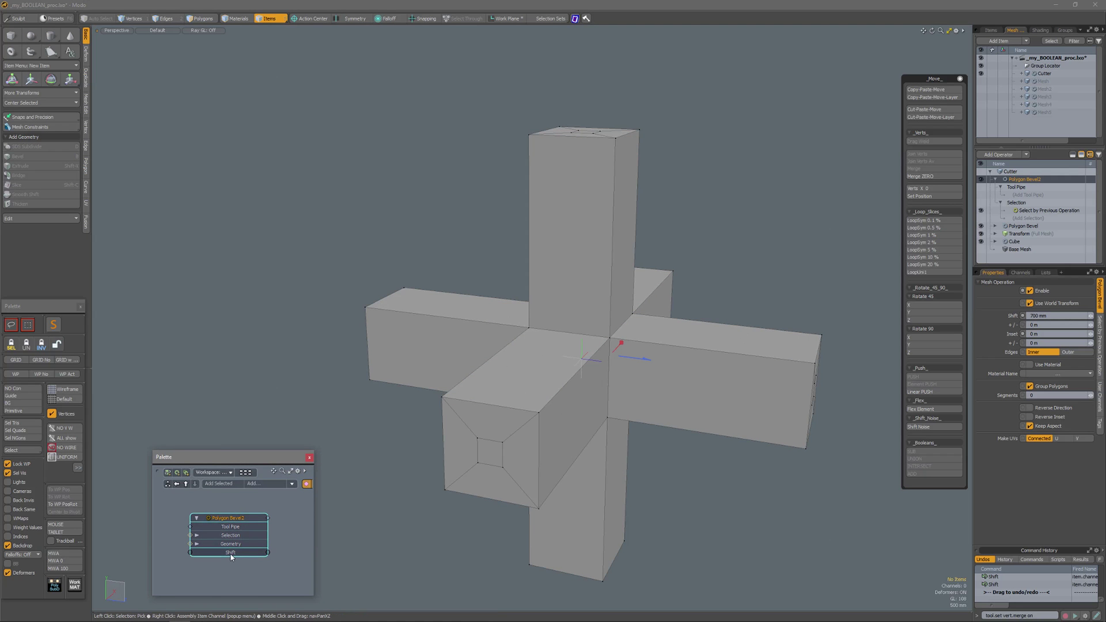
key(c)
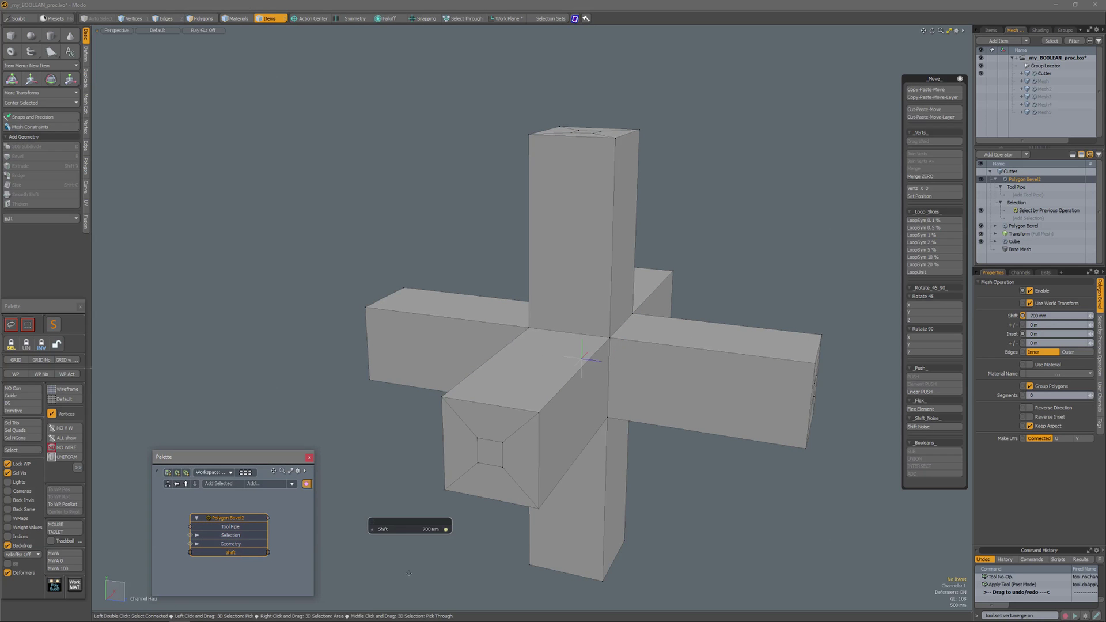
drag(397, 572, 22, 573)
key(space)
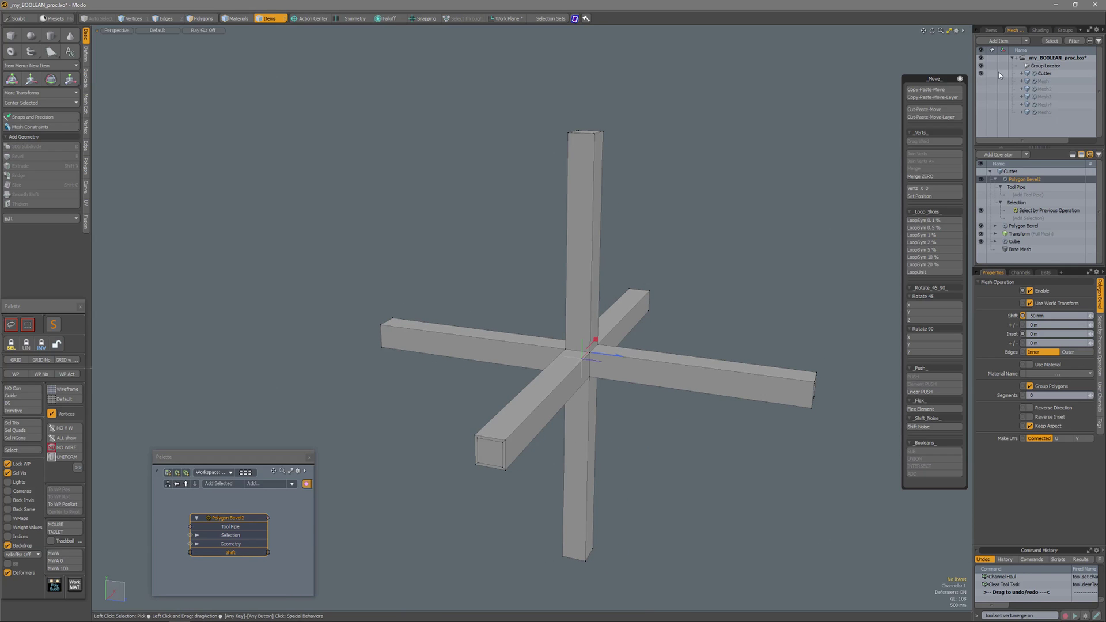
Hide the Cutter and show the original sphere item Mesh with it selected.
click(982, 74)
click(980, 82)
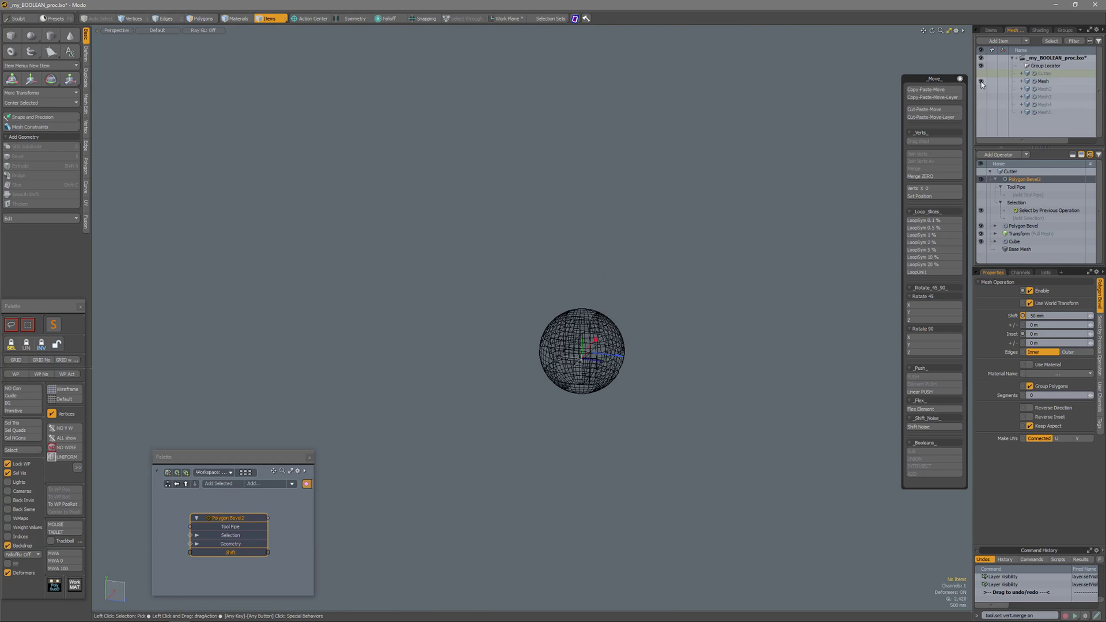
click(1041, 81)
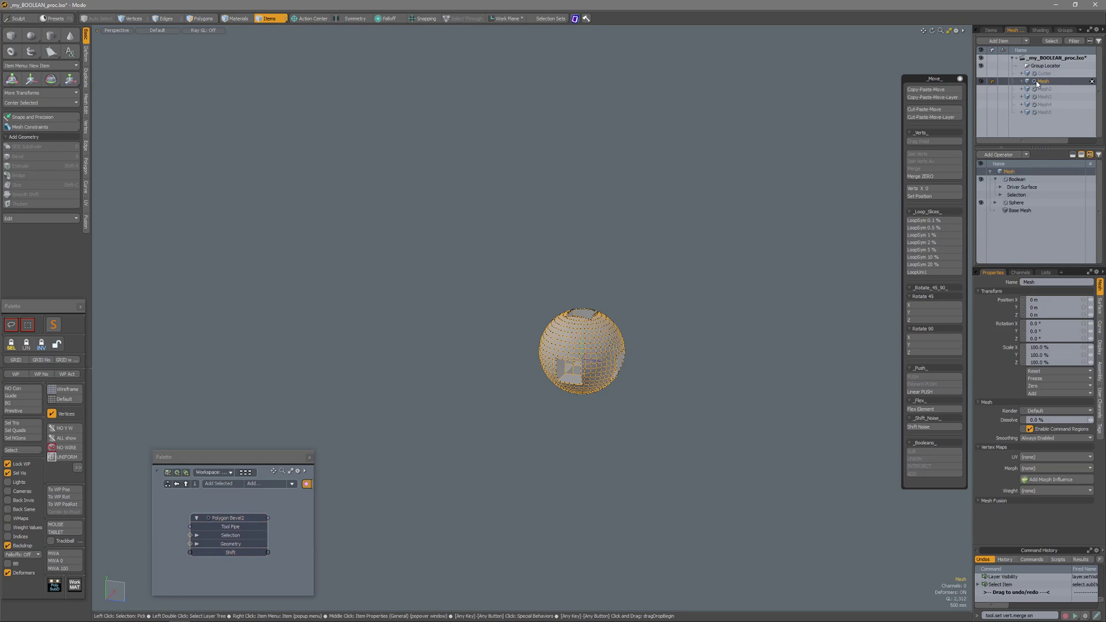
Review the Operation options of Mesh's Boolean, keep Subtract, and examine the cut sphere up close.
click(1017, 179)
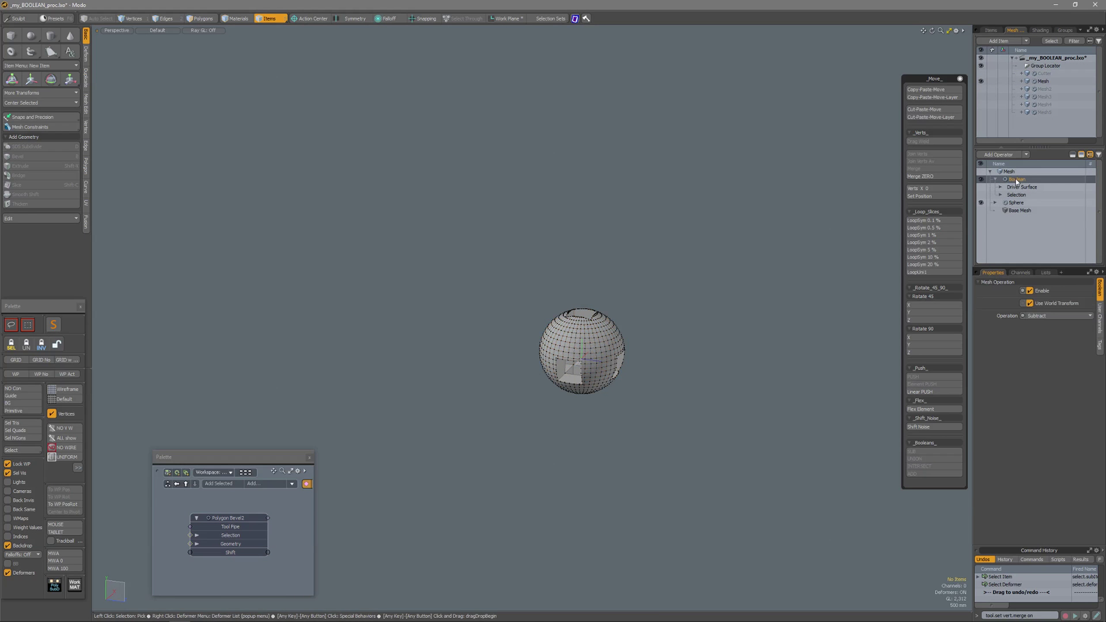
click(1041, 317)
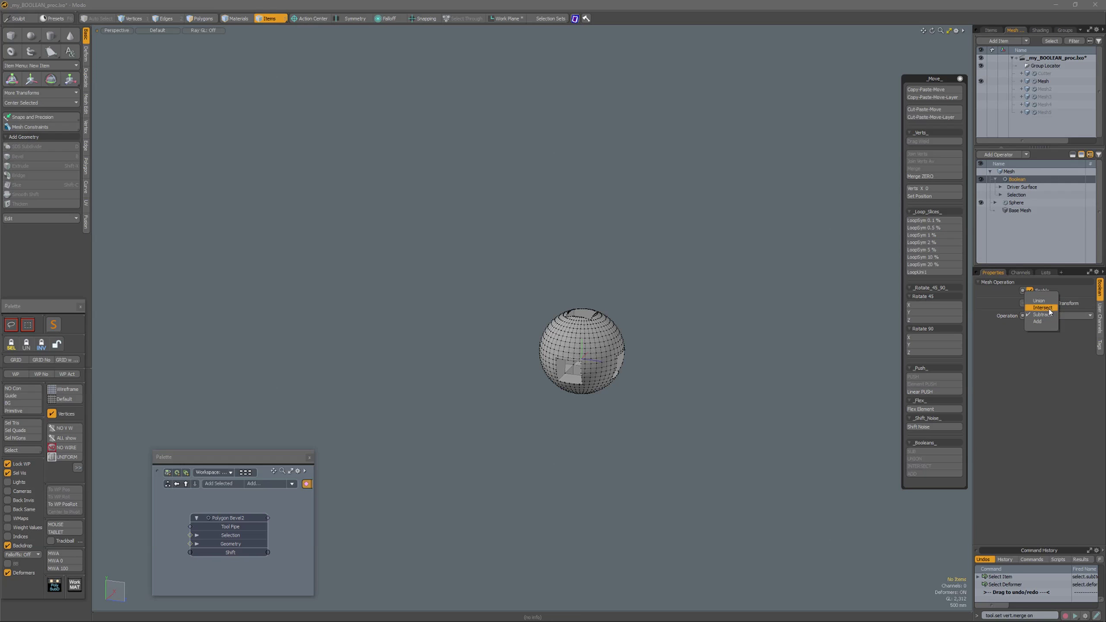
click(1049, 317)
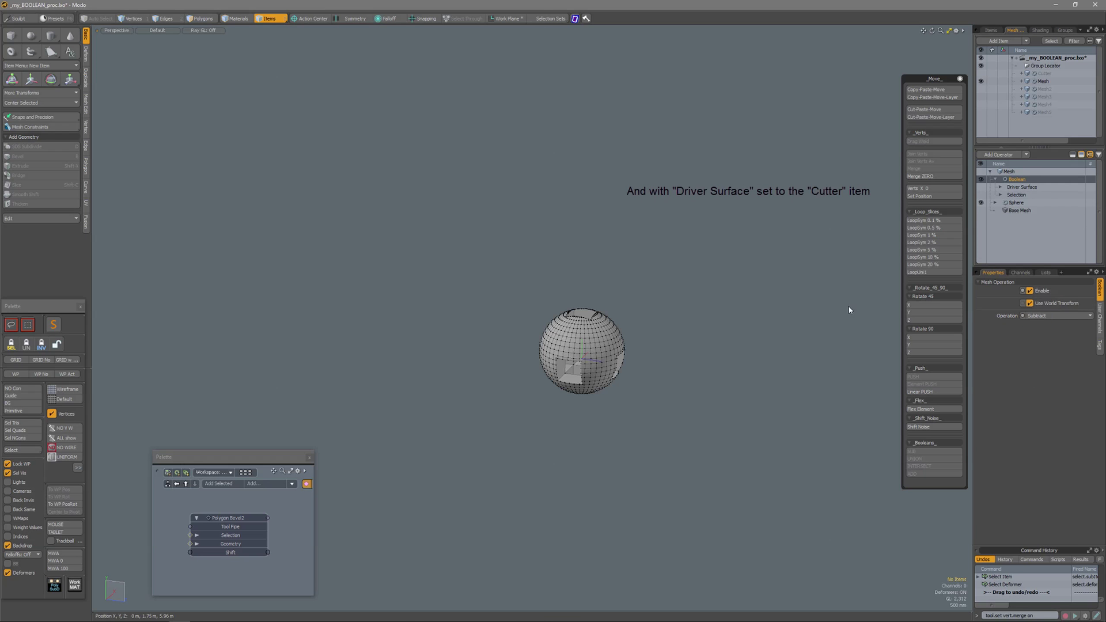
ctrl+alt+drag(610, 333, 679, 347)
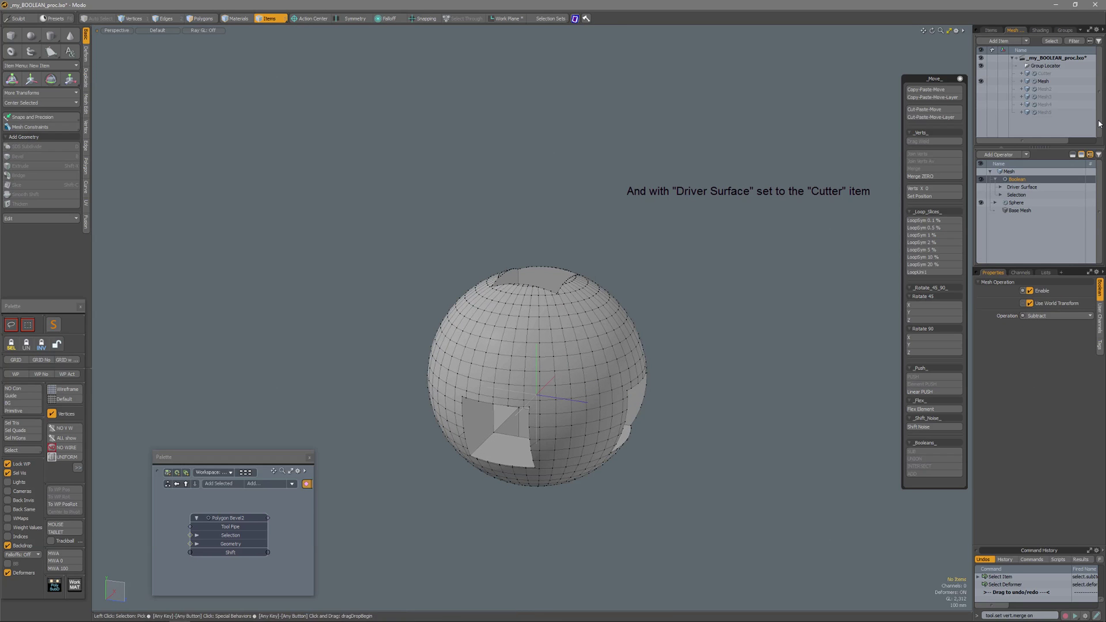
Duplicate the sphere item Mesh and delete the Sphere operation from the duplicate.
click(1041, 82)
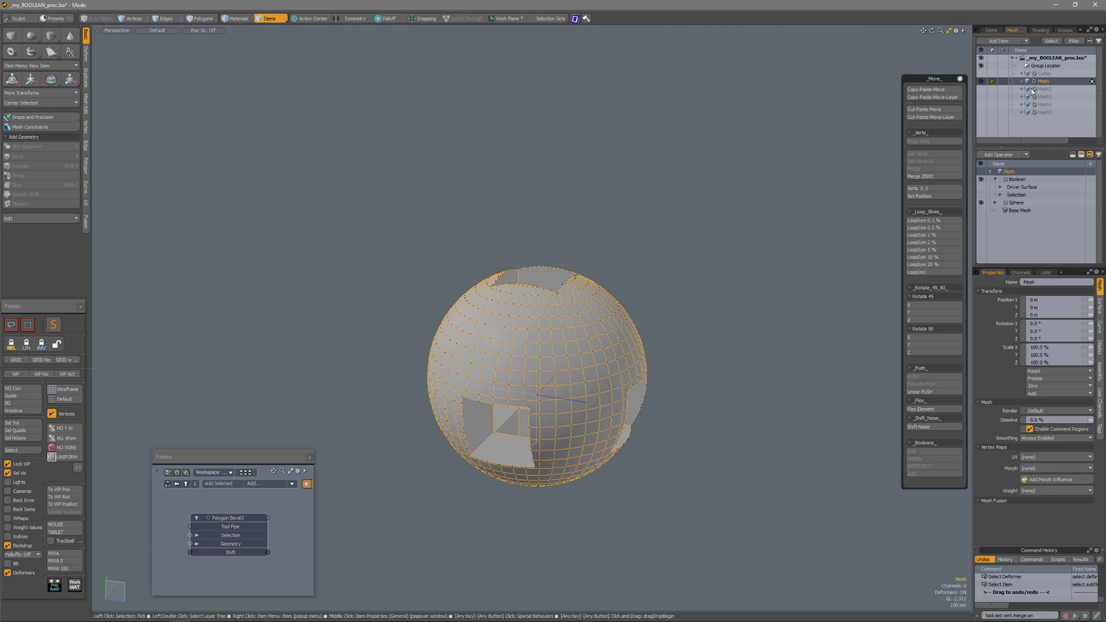
key(ctrl+d)
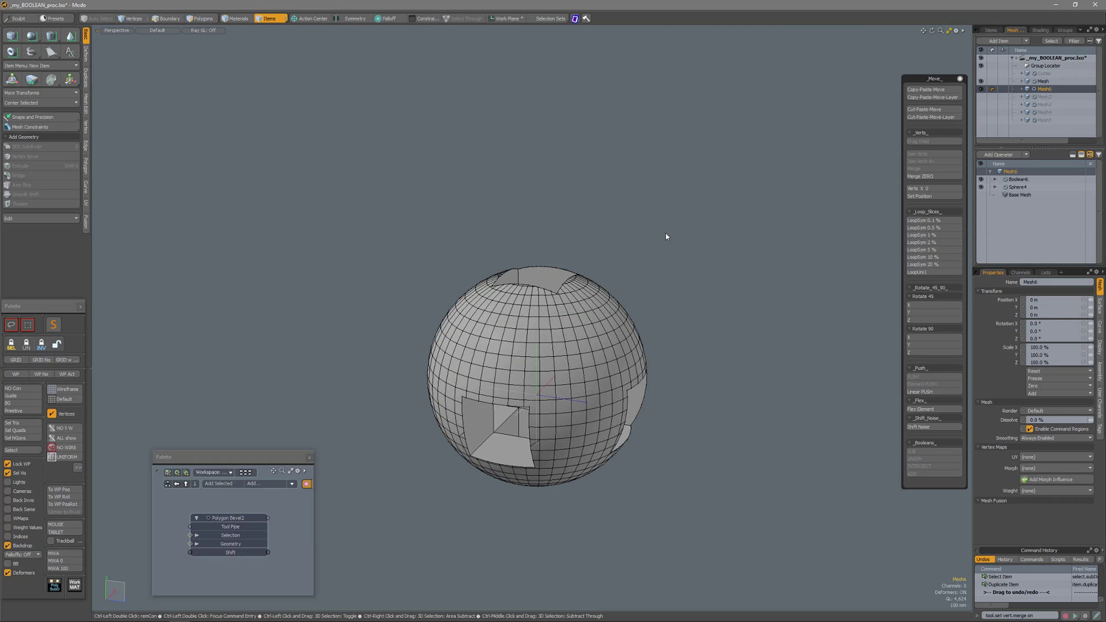
click(1017, 188)
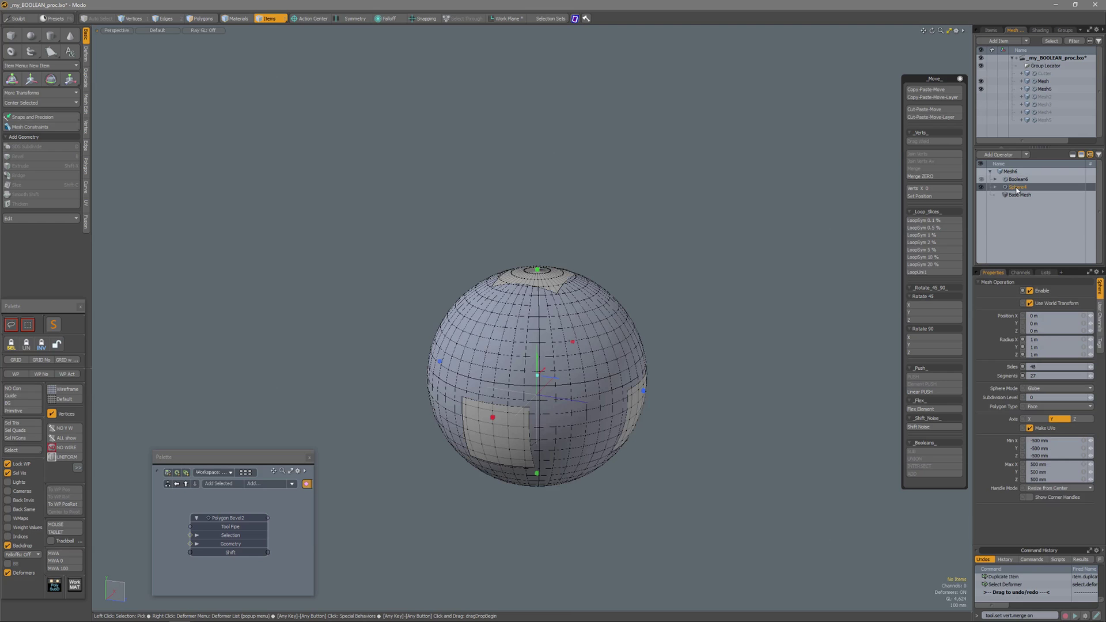
key(Delete)
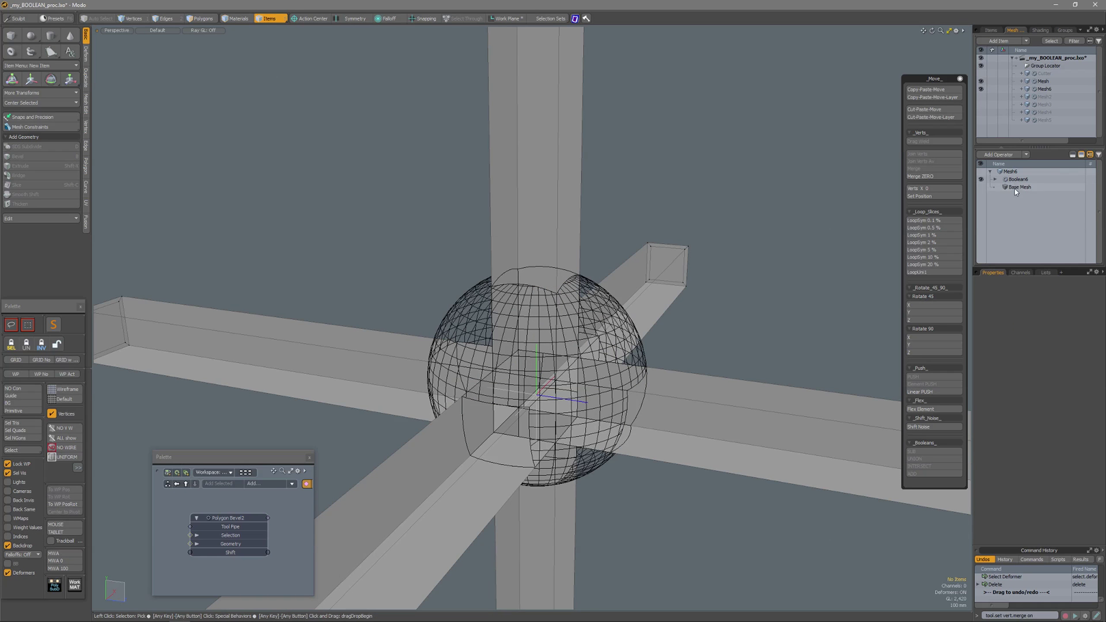
click(1013, 188)
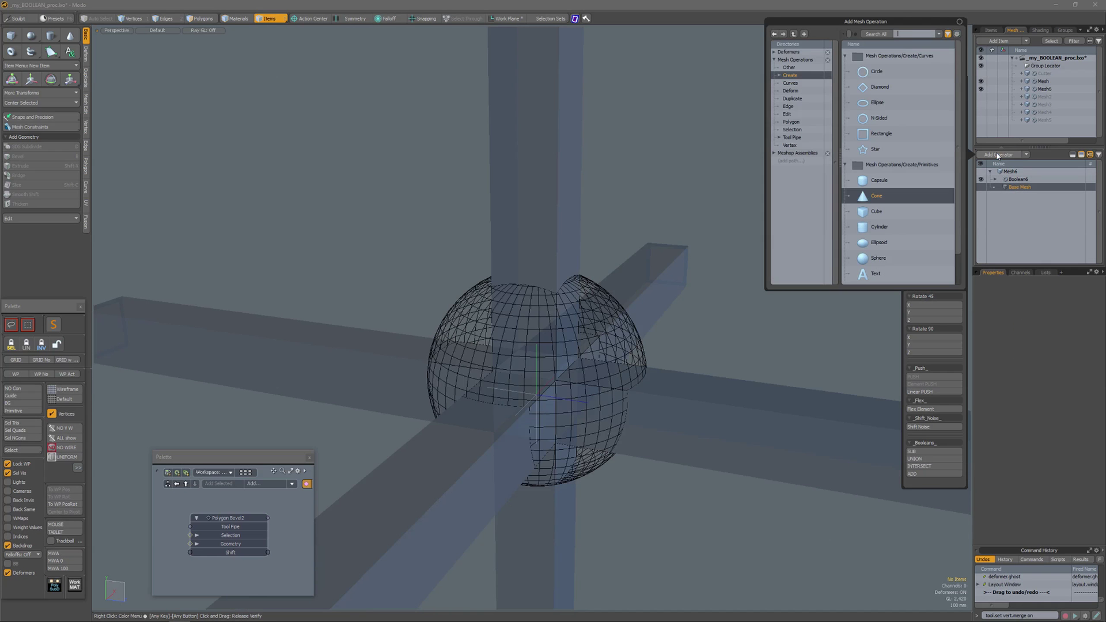
double_click(878, 242)
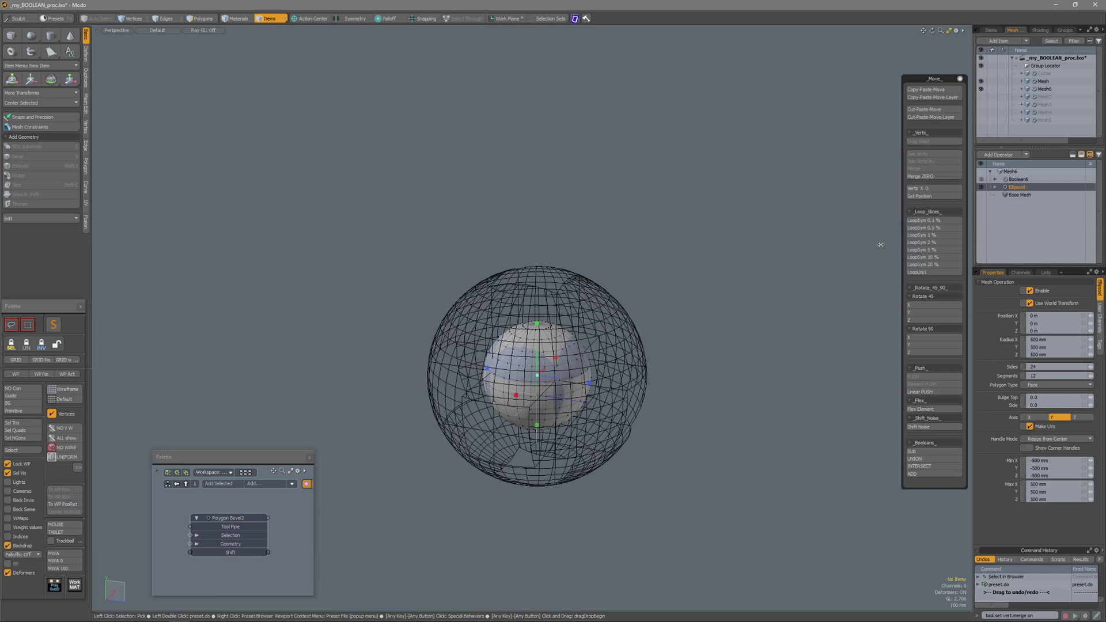
click(1083, 341)
click(1085, 344)
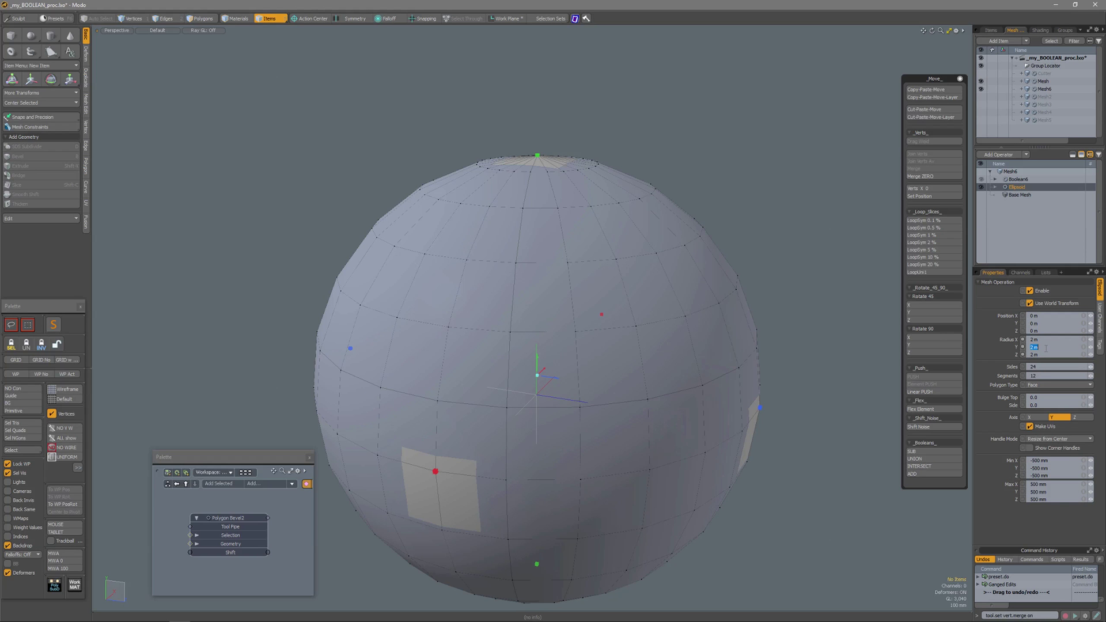
text(5)
key(Return)
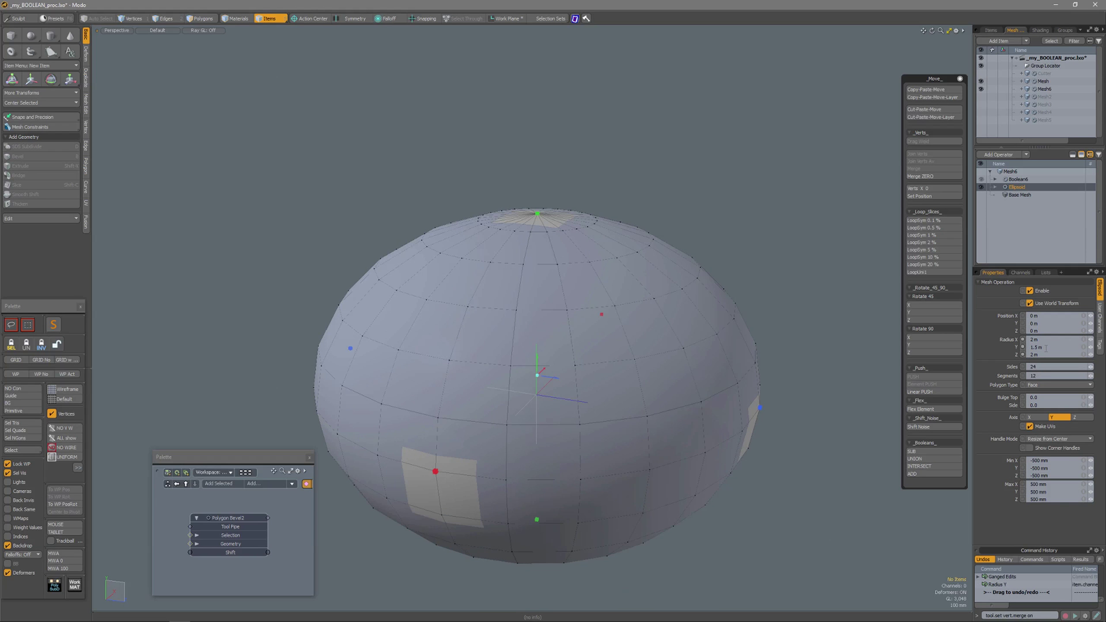
key(ctrl+z)
key(ctrl+z)
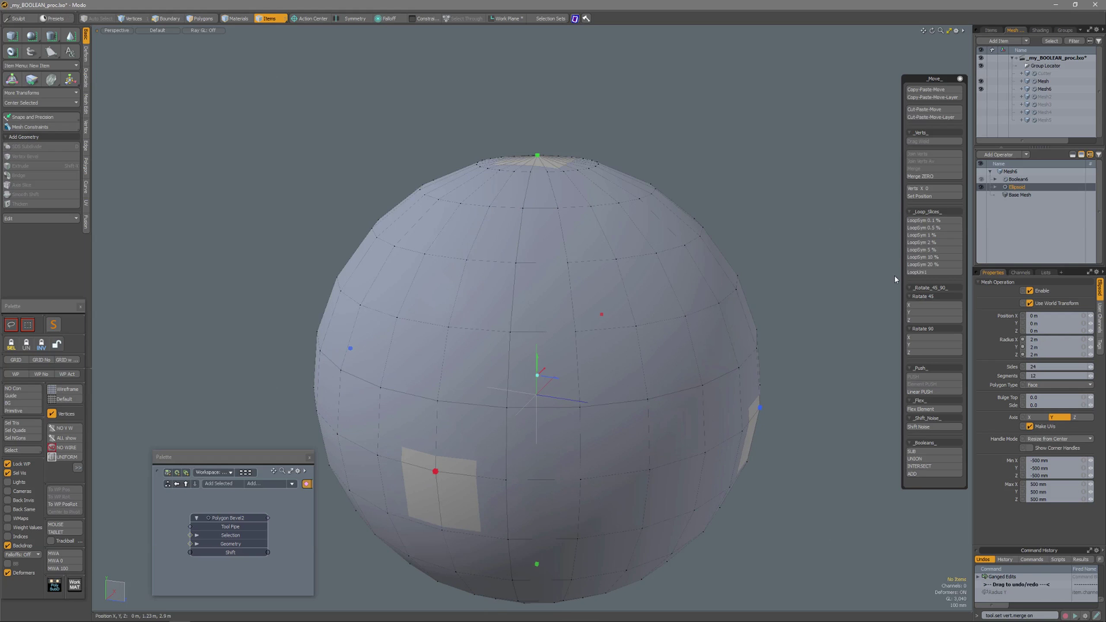
key(ctrl+z)
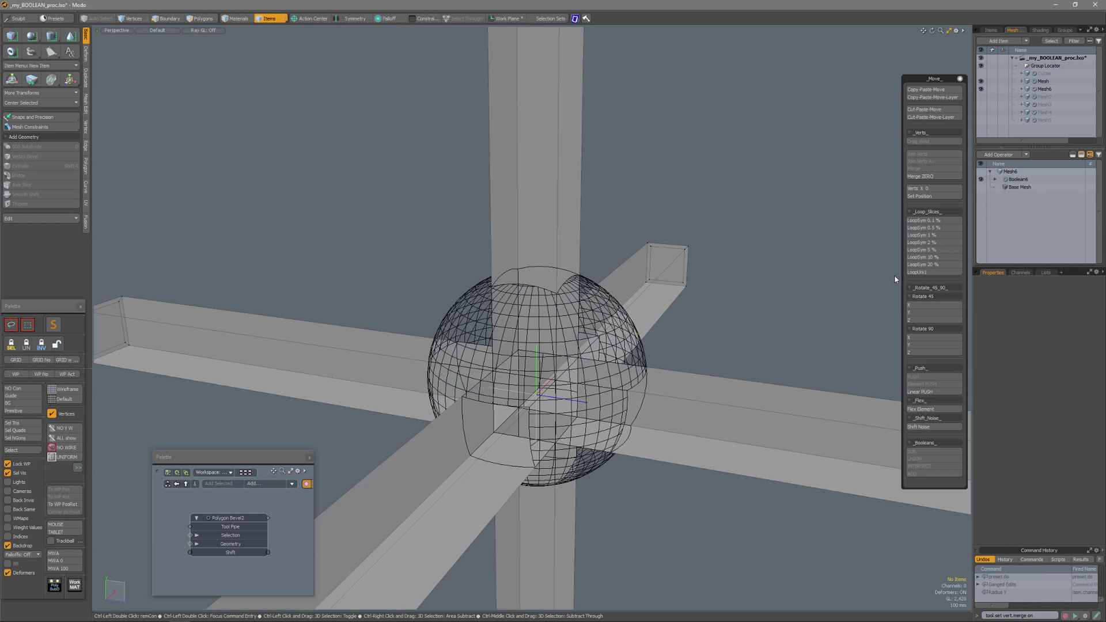
click(1022, 188)
click(998, 155)
double_click(879, 240)
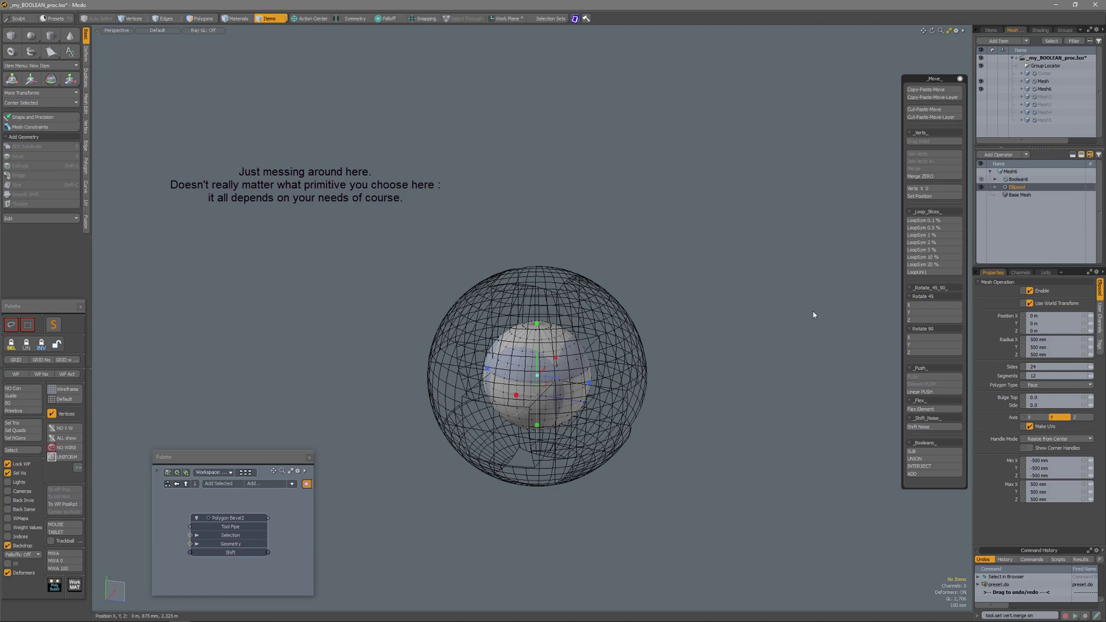
key(ctrl+z)
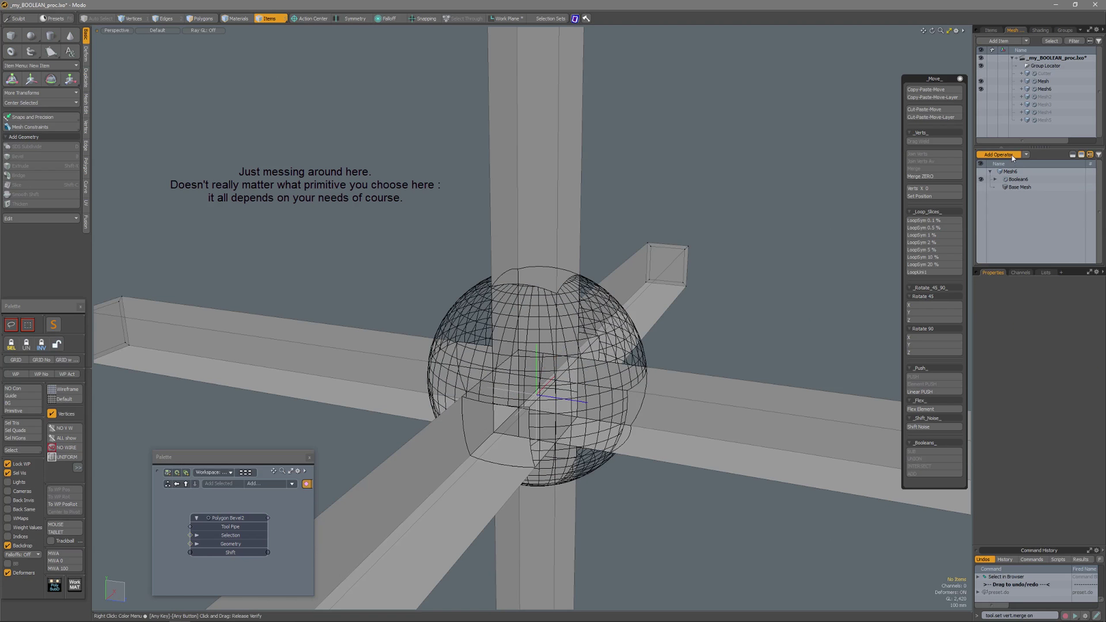
Add a Capsule mesh operation to Mesh6 and set its radius to 1 m in X, 3 m in Y and 1 m in Z.
click(1012, 154)
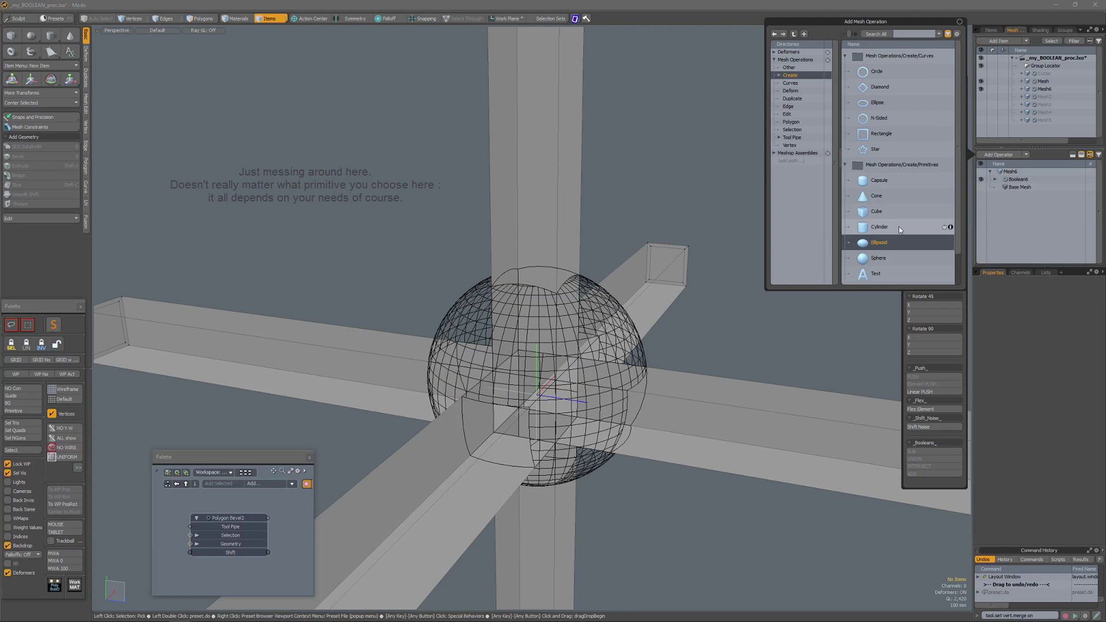
double_click(879, 180)
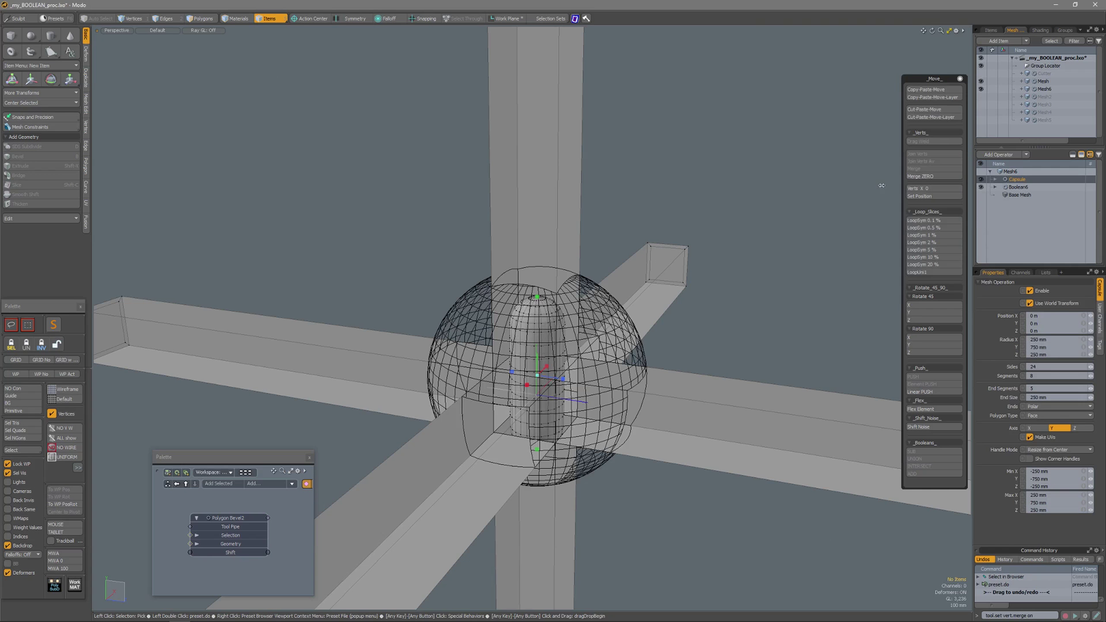
click(1055, 342)
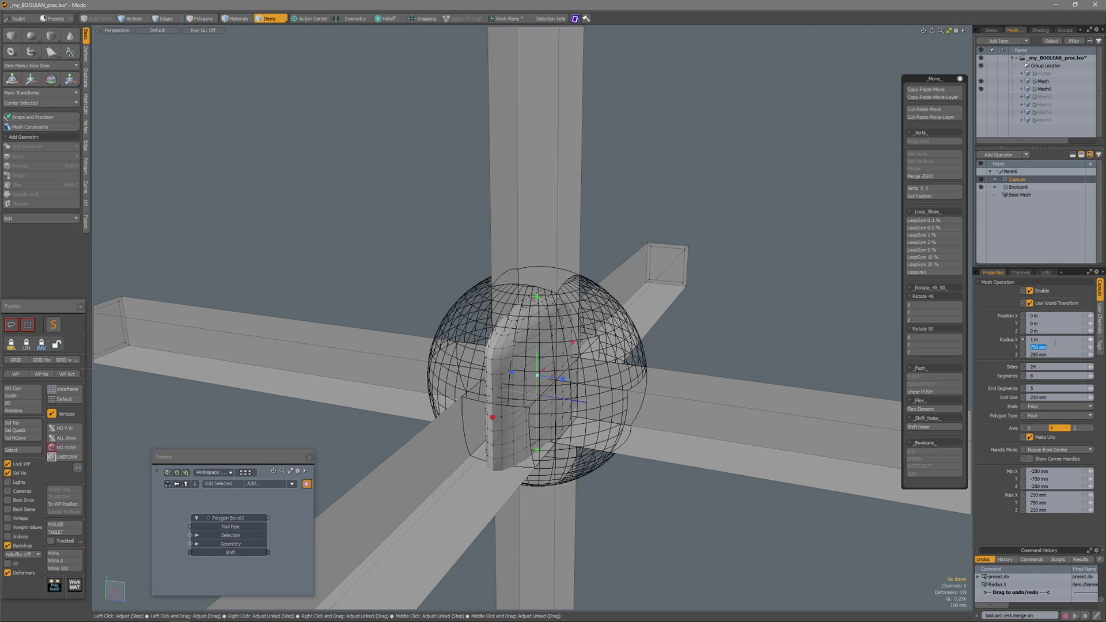
key(Return)
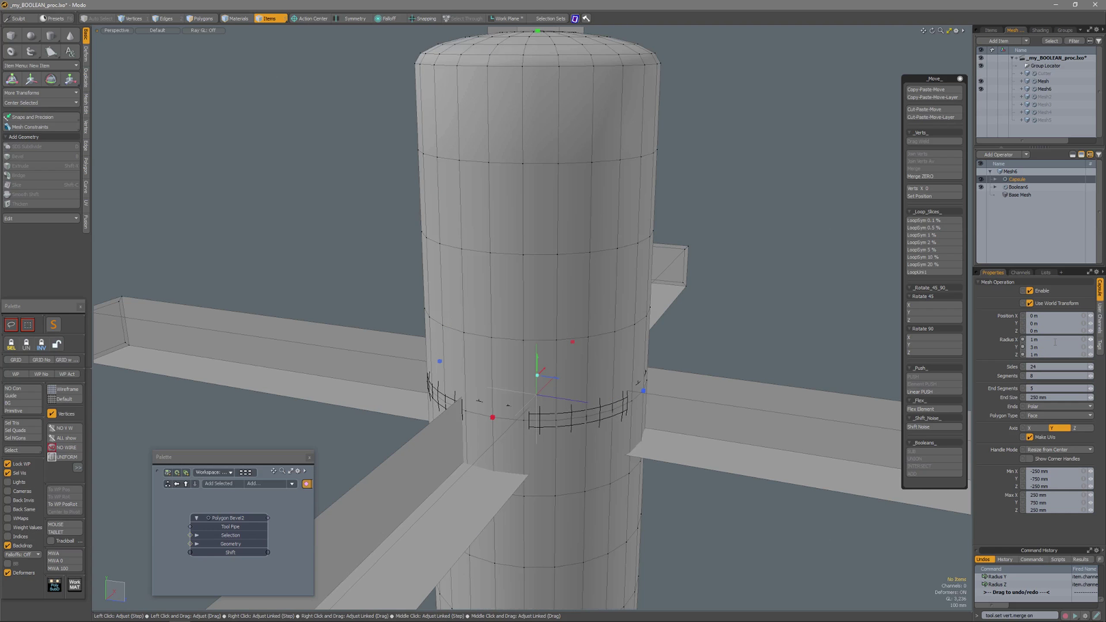
Reorder Mesh6's operations so the Boolean sits above the Capsule and cuts it with the Cutter's arms.
ctrl+alt+drag(784, 382, 728, 357)
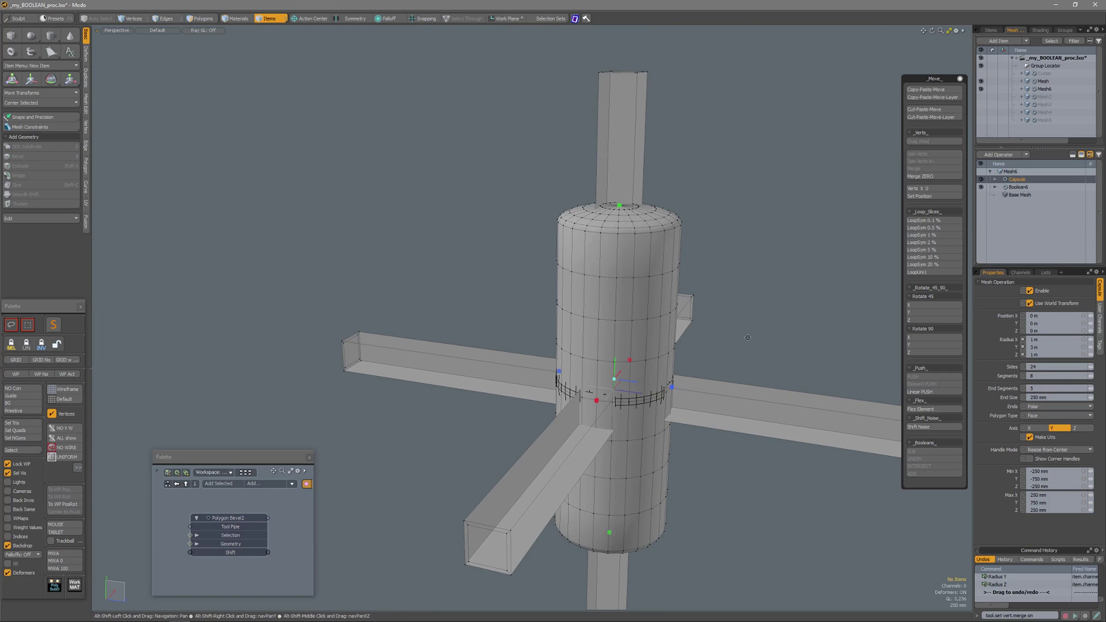
mouse_move(742, 197)
alt+mouse_down()
mouse_move(714, 217)
mouse_move(740, 198)
alt+mouse_up()
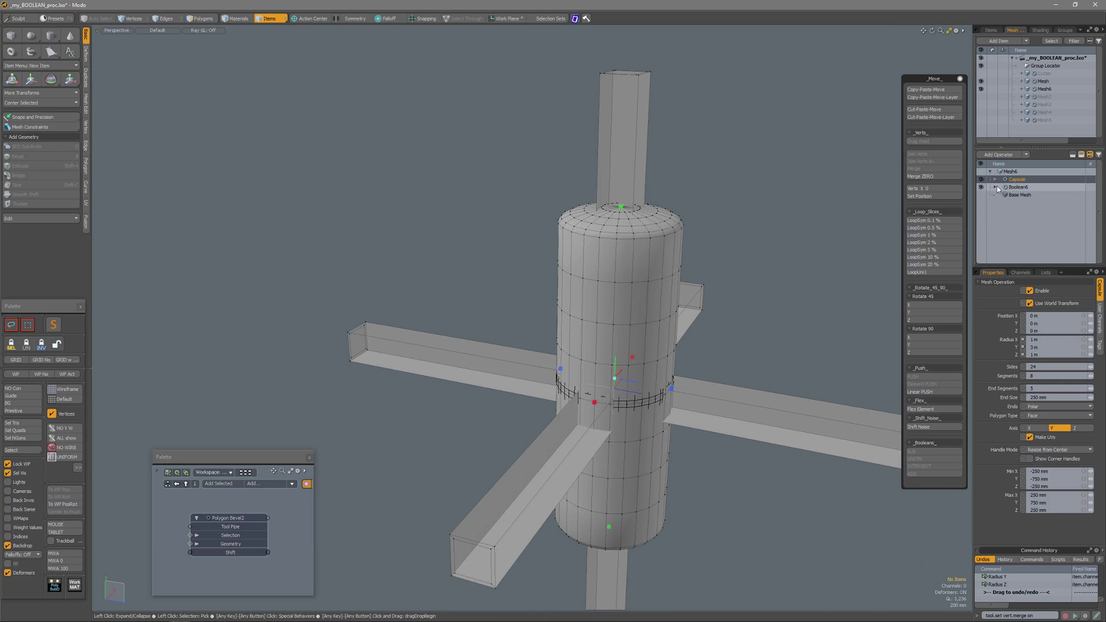
drag(1023, 187, 1022, 191)
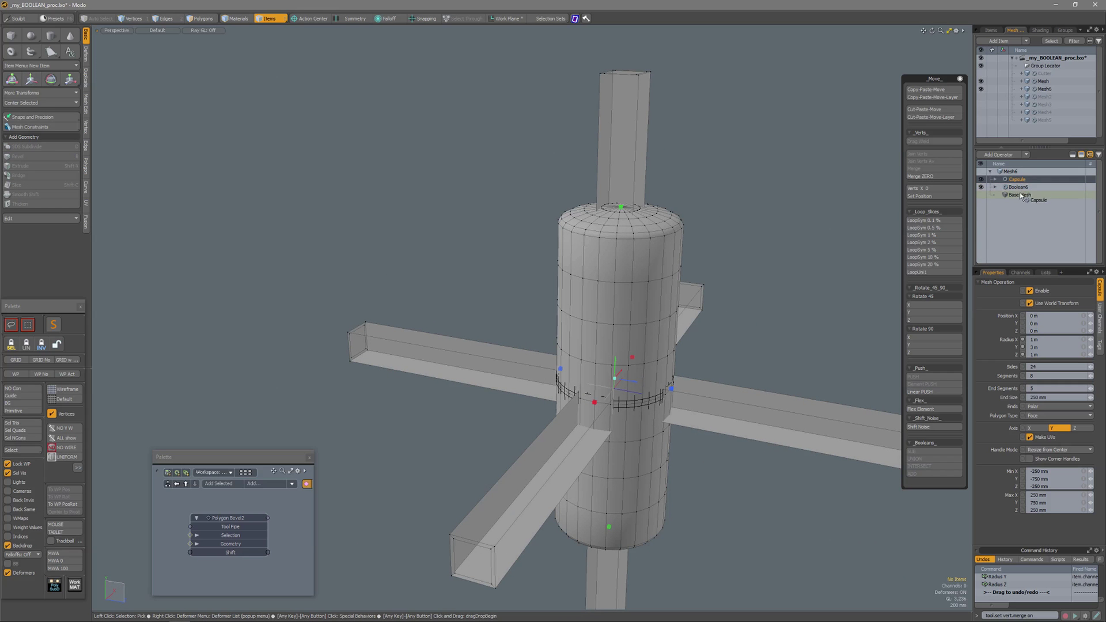
click(1017, 188)
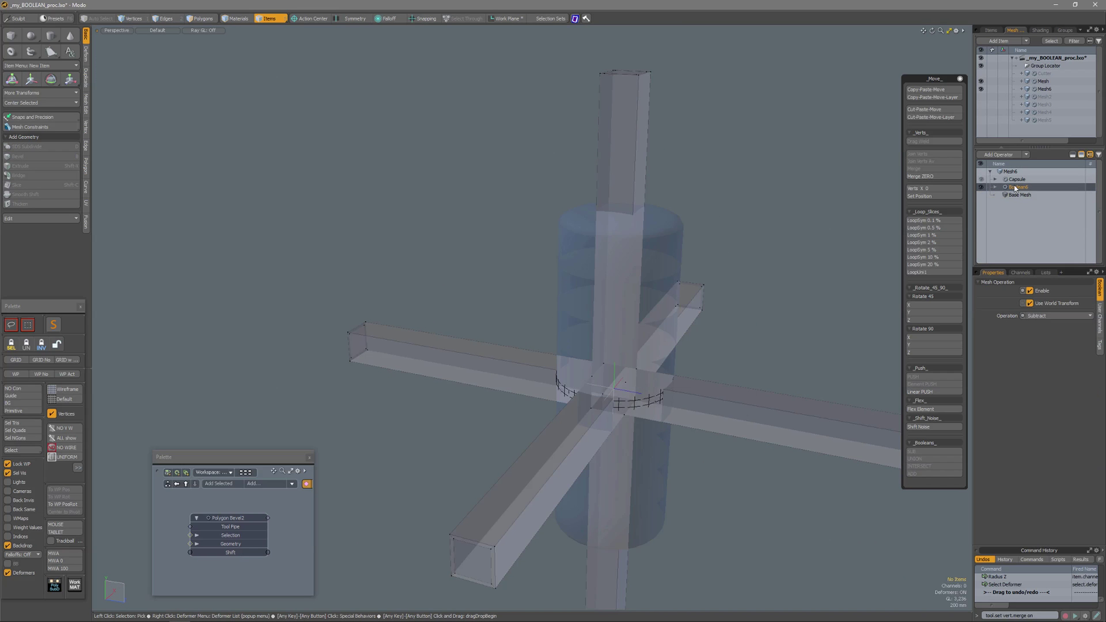
drag(1020, 178, 1020, 179)
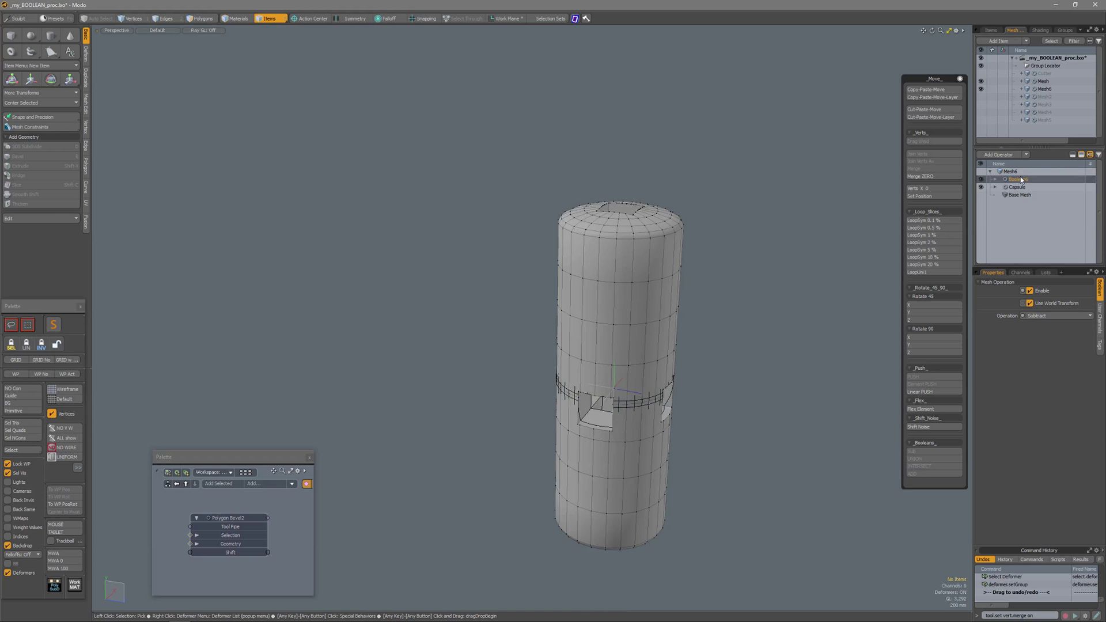
Increase the Shift channel of Polygon Bevel2 interactively to 200 mm to widen the openings cut through the capsule.
alt+drag(595, 391, 584, 369)
click(230, 552)
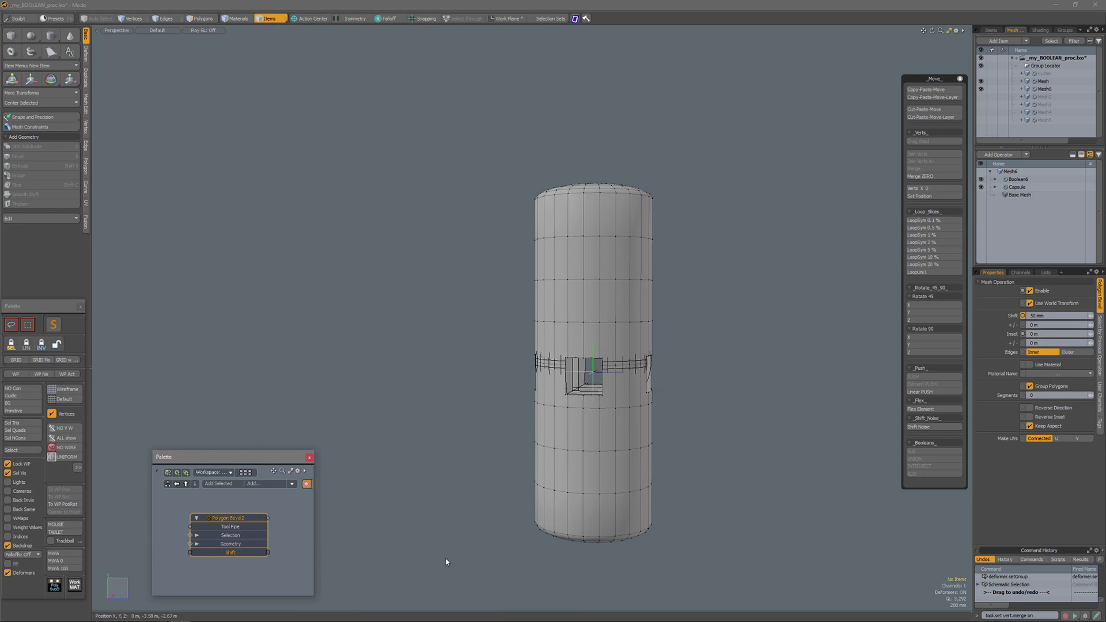
key(c)
drag(445, 562, 546, 390)
alt+drag(750, 386, 717, 376)
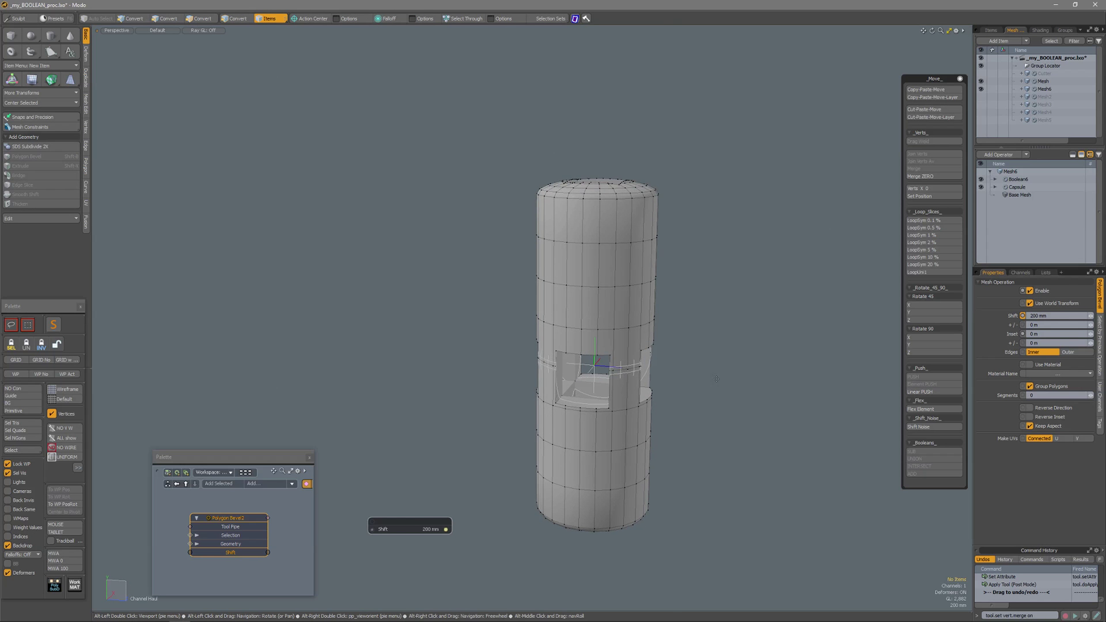
key(q)
Select the Transform Effector and reset its X and Y position to 0 m.
click(991, 30)
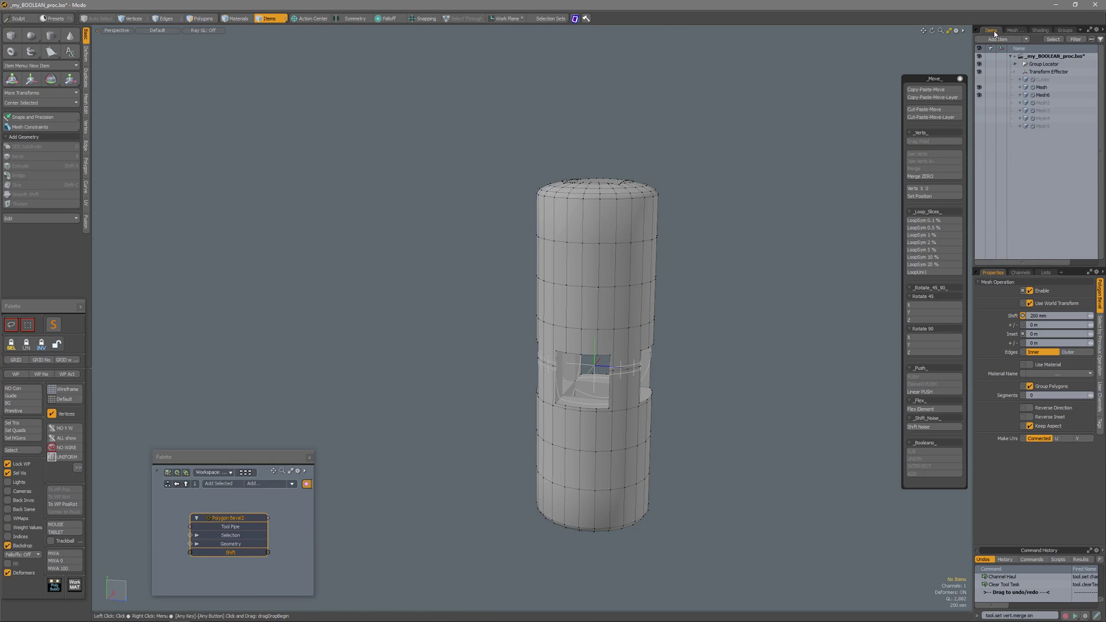
click(1035, 73)
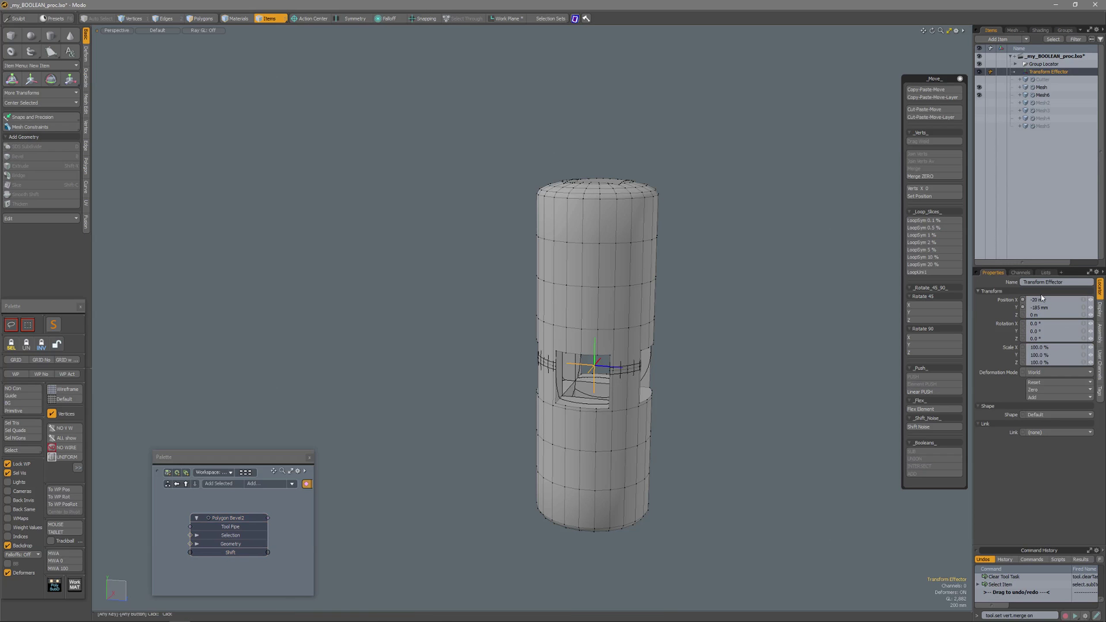
click(1079, 300)
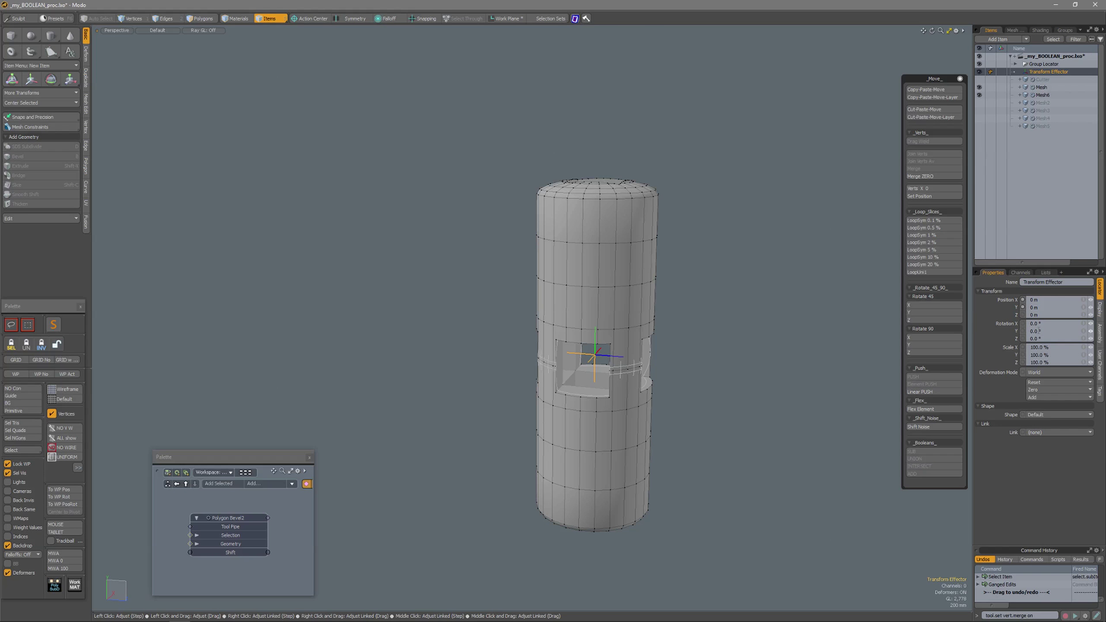
Try rotating the Transform Effector to 50° about X, and set Rotation X back to 0°.
shift+click(1040, 323)
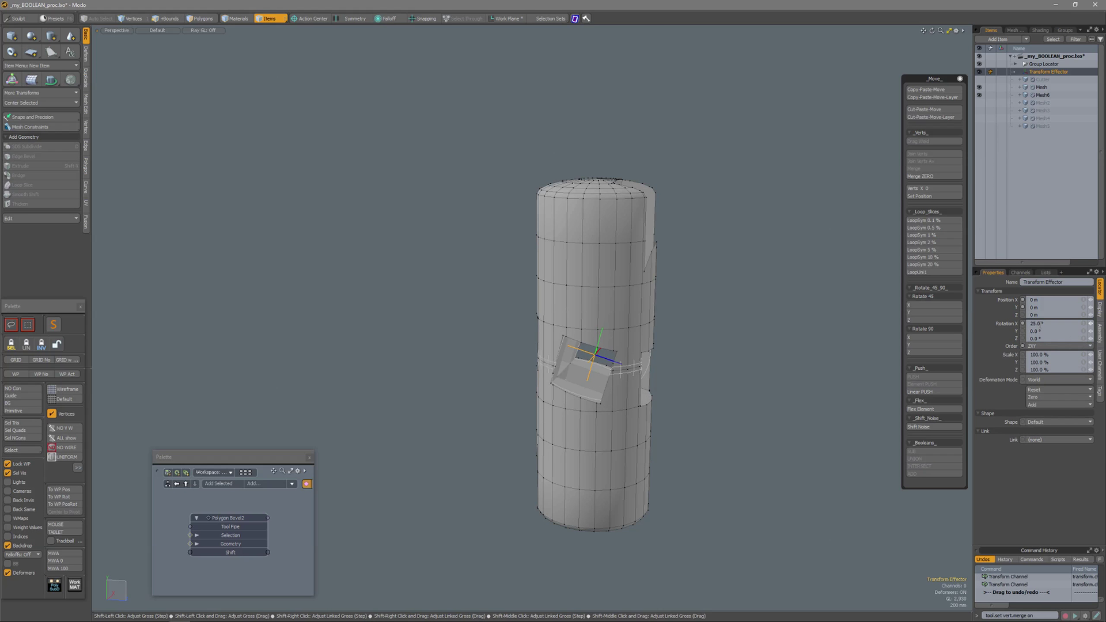
shift+scroll(1039, 326, up, 5)
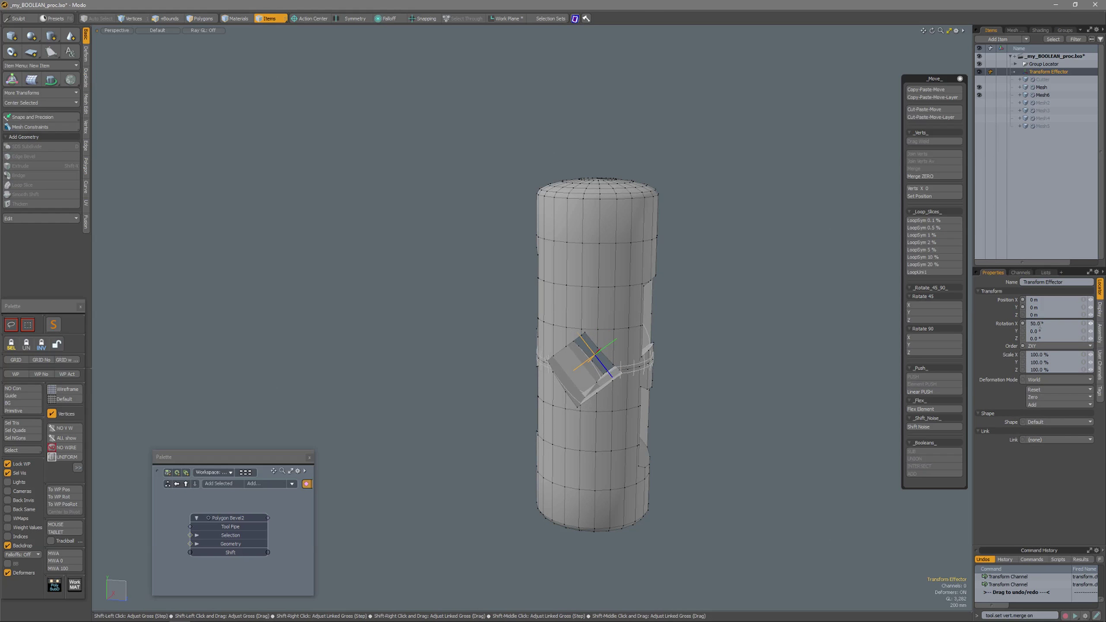
mouse_move(743, 300)
alt+mouse_down()
mouse_move(702, 303)
mouse_move(633, 271)
mouse_move(565, 328)
mouse_move(485, 273)
mouse_move(737, 266)
mouse_move(691, 271)
mouse_move(745, 276)
mouse_move(732, 295)
alt+mouse_up()
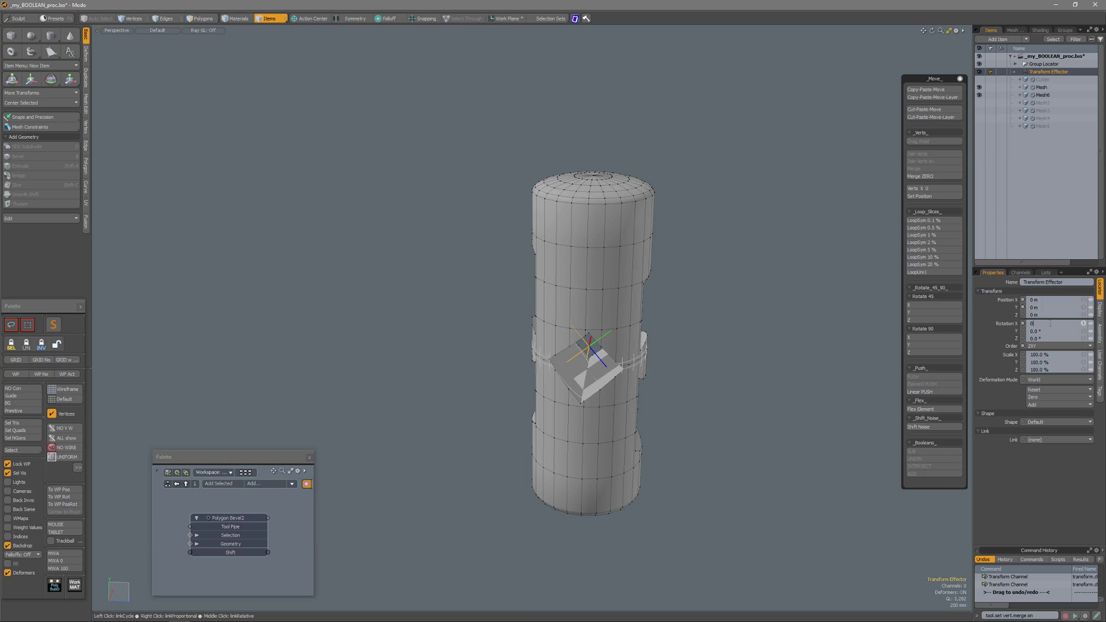
ctrl+alt+drag(740, 385, 706, 311)
mouse_move(648, 428)
alt+mouse_down()
mouse_move(647, 403)
mouse_move(636, 425)
alt+mouse_up()
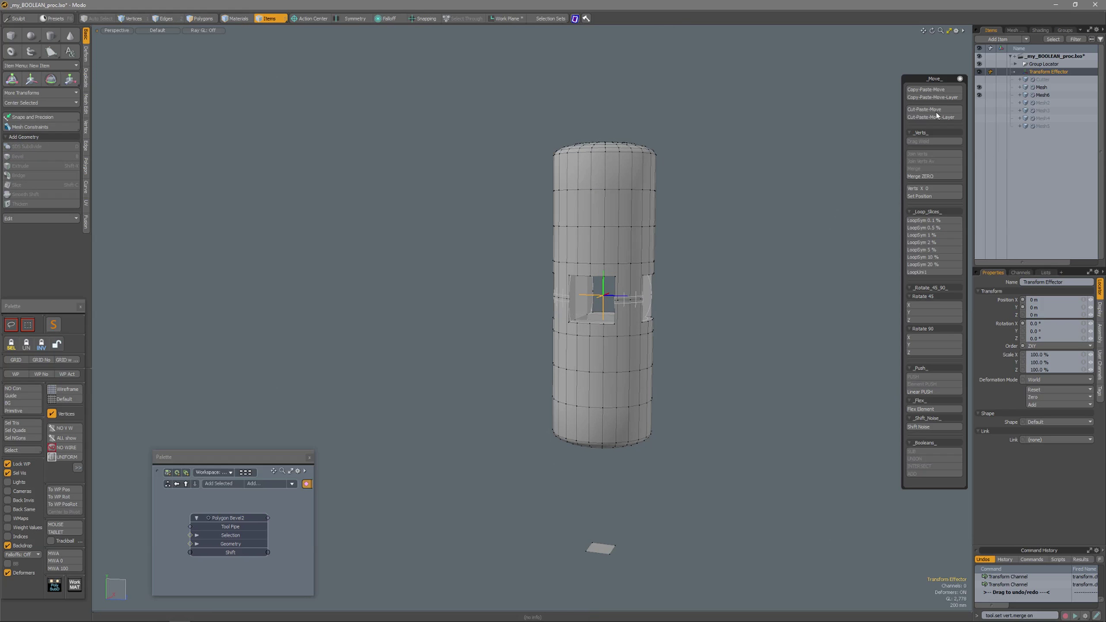
Make the Cutter visible and select it to view its arms together with the capsule.
click(979, 80)
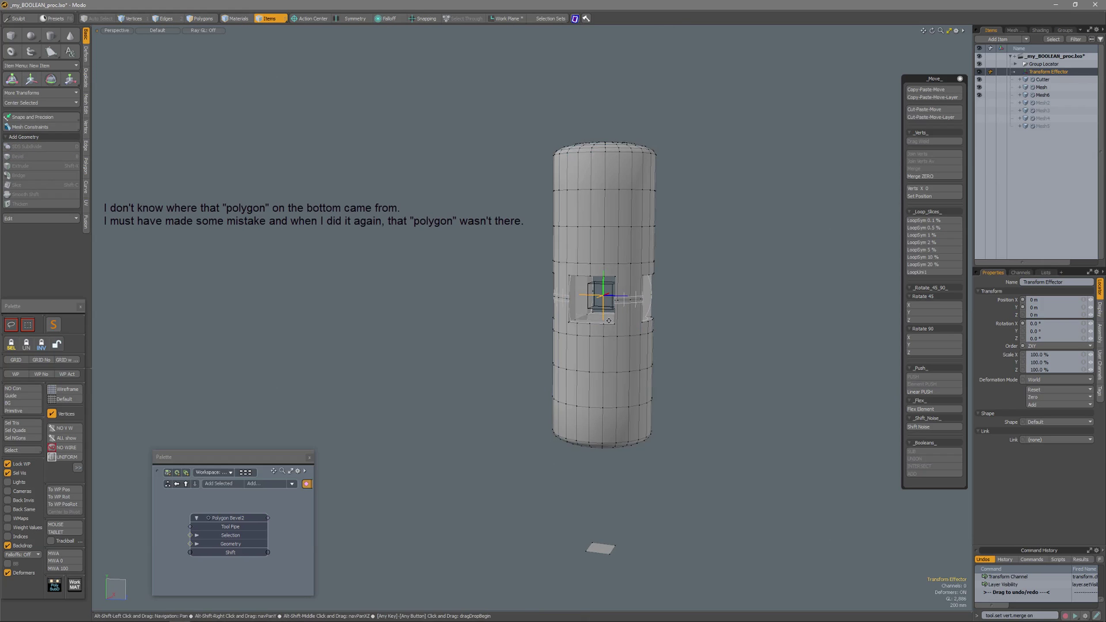
click(1038, 81)
alt+drag(704, 288, 703, 299)
scroll(708, 286, down, 1)
alt+shift+drag(819, 214, 796, 238)
Select Mesh6 and examine the stray polygon below the capsule against the Cutter's lower arm.
click(1040, 95)
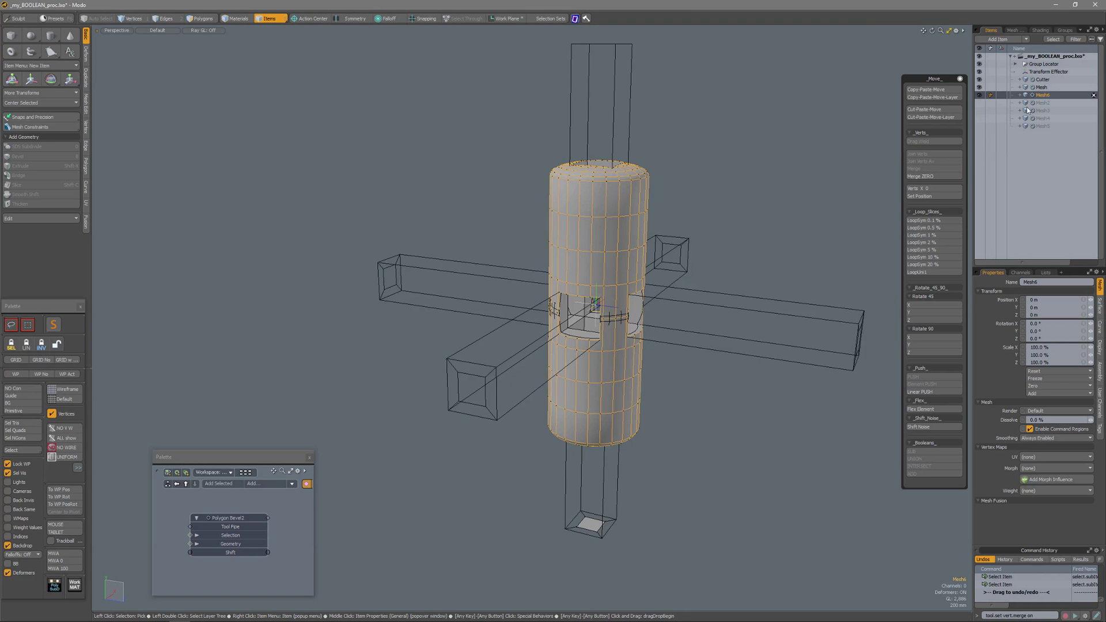
alt+drag(657, 351, 665, 374)
ctrl+alt+drag(584, 483, 604, 497)
alt+shift+drag(713, 430, 666, 439)
scroll(674, 441, down, 3)
alt+drag(743, 342, 772, 311)
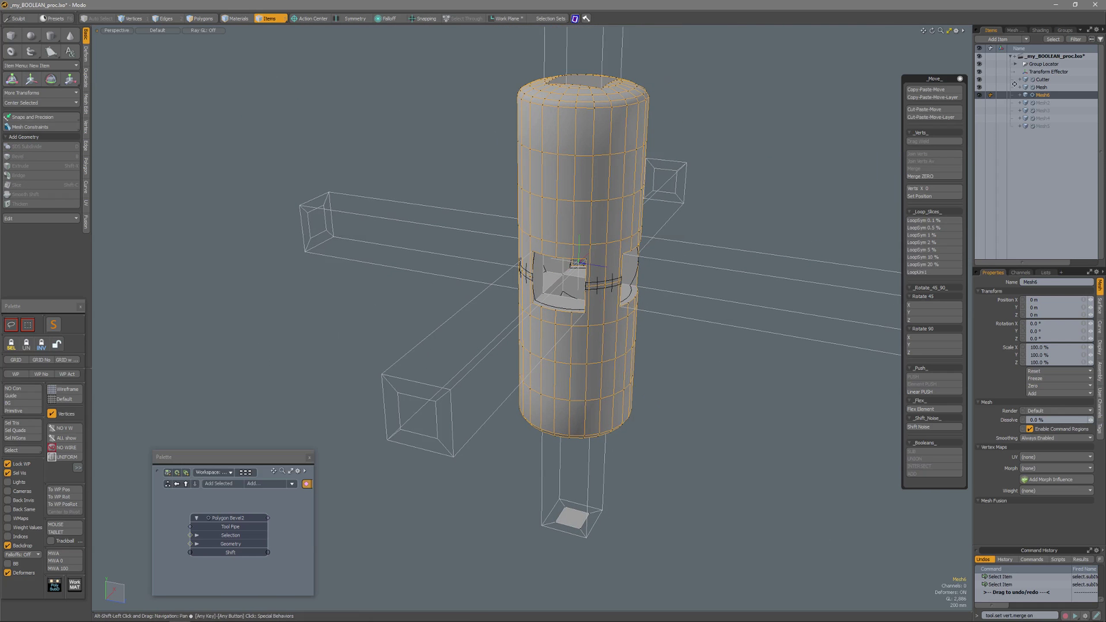
Move the Transform Effector up along Y to about 1.6 m to shift the cut toward the capsule's upper end.
click(1047, 72)
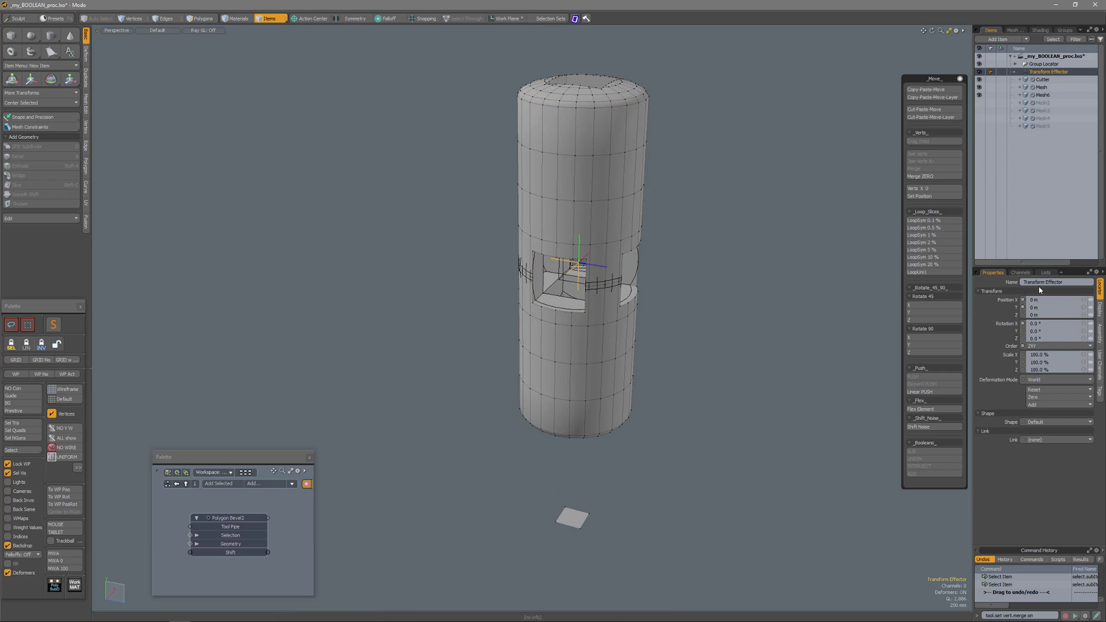
key(w)
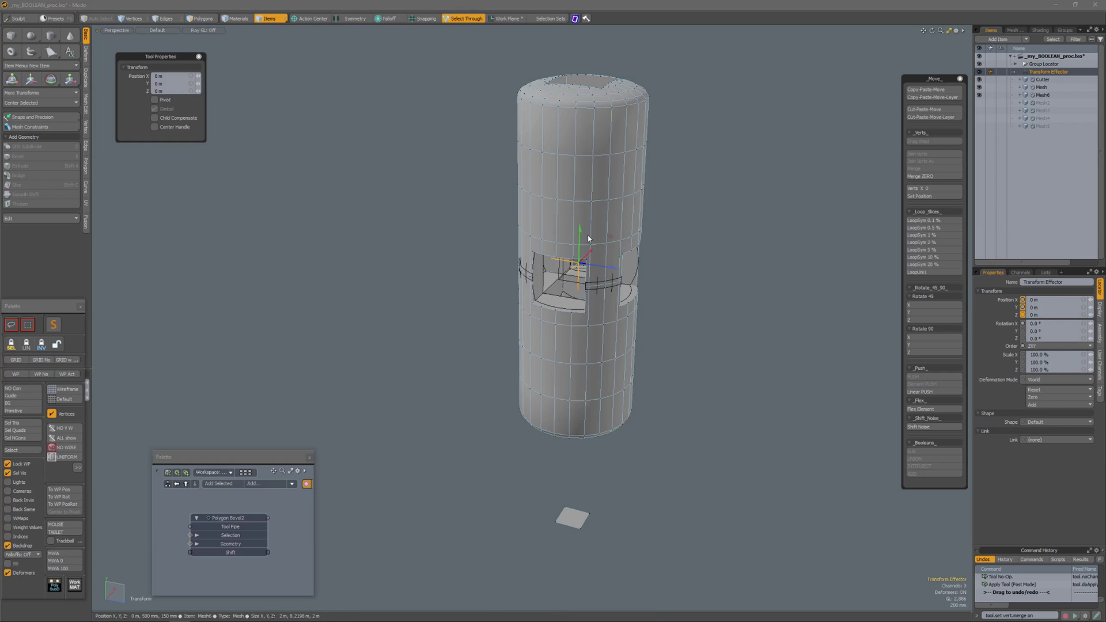
drag(586, 236, 620, 141)
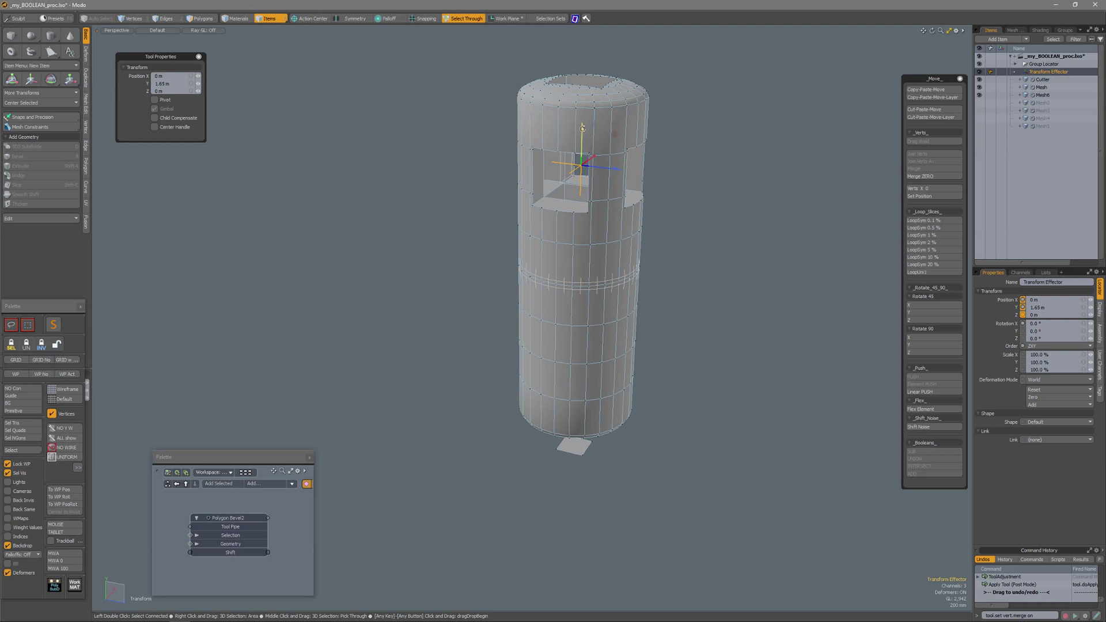